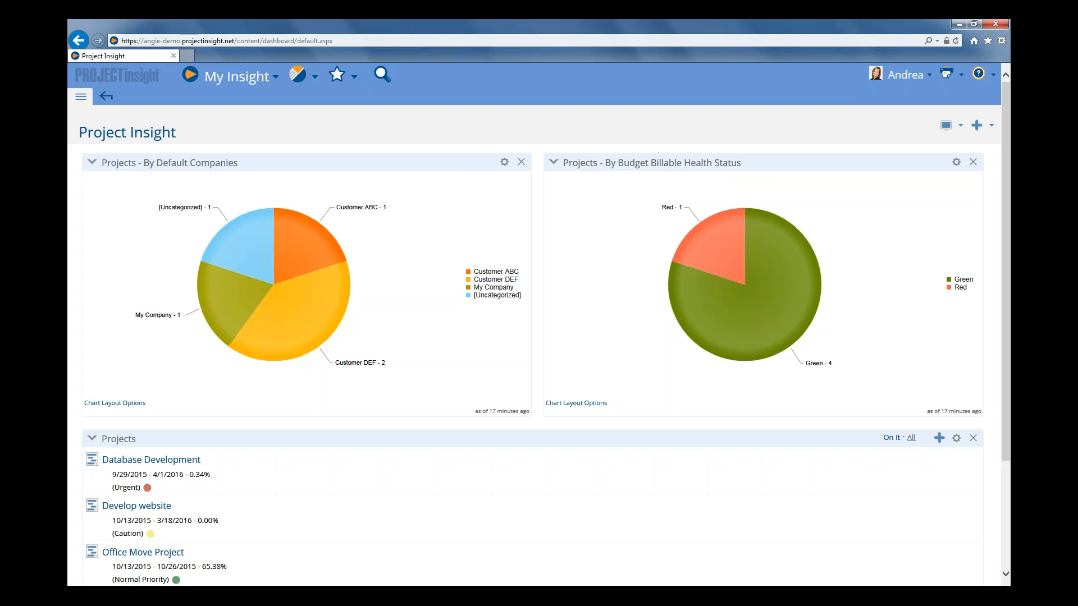
Go to the company administration list and start adding a new company.
click(81, 99)
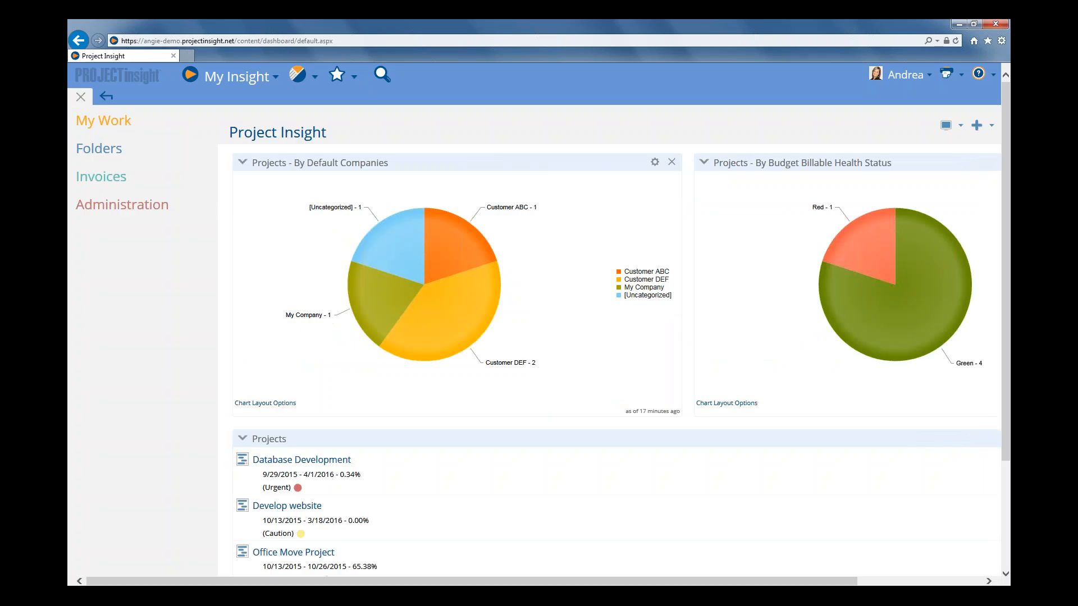
click(114, 207)
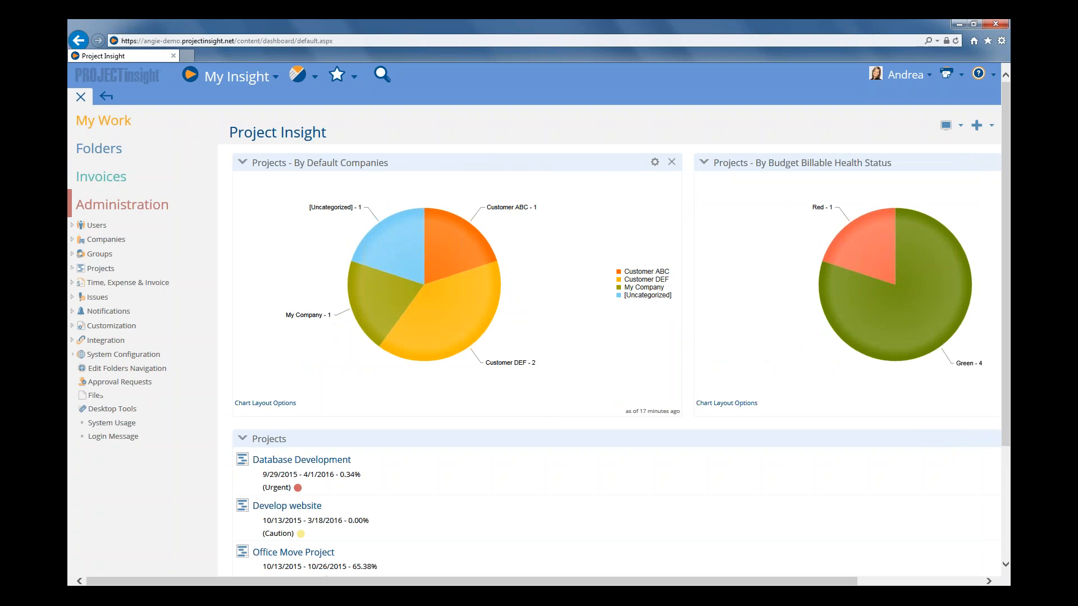
click(107, 242)
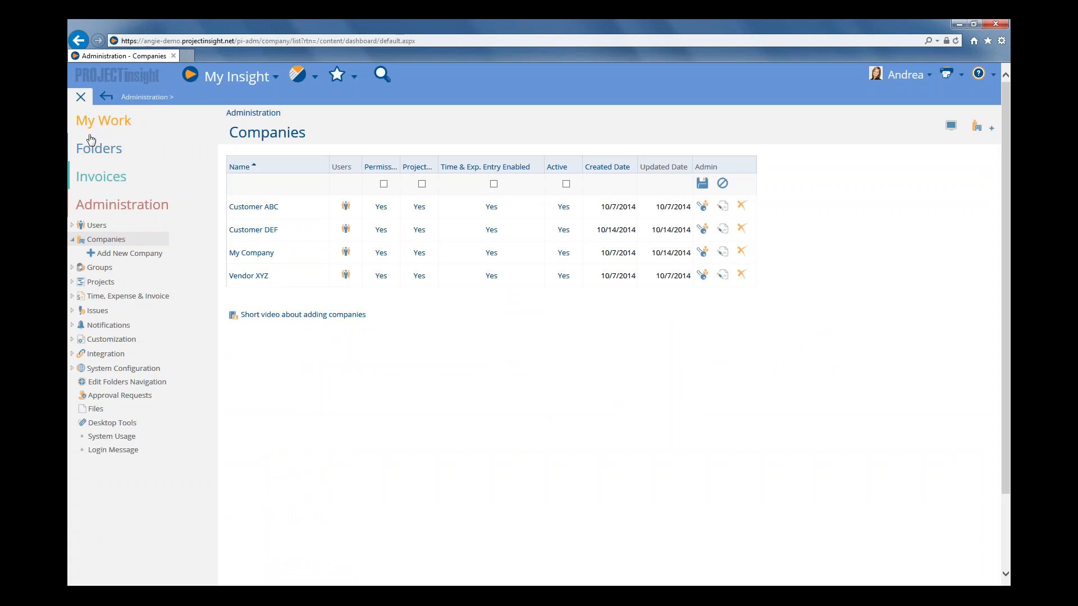
click(81, 97)
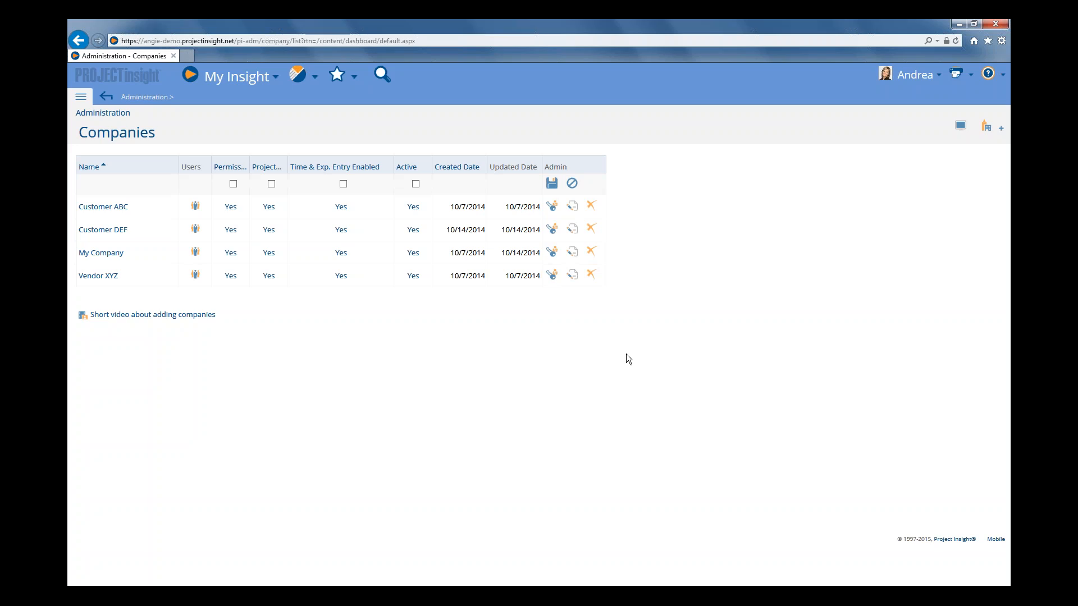
click(983, 133)
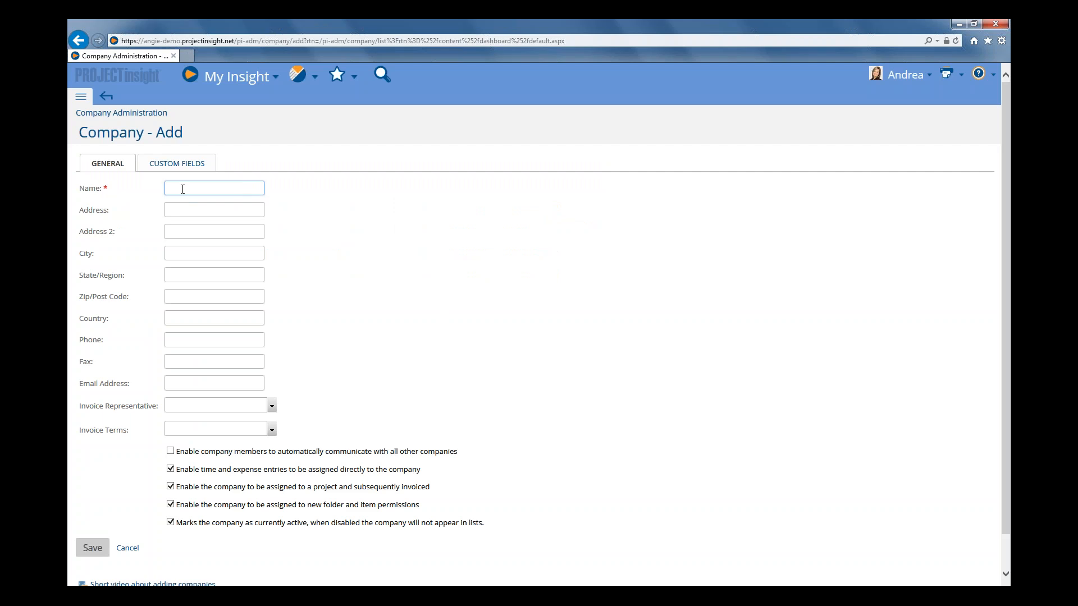
Name the new company Customer 123 and enter its street address.
text(Customer 123)
click(188, 212)
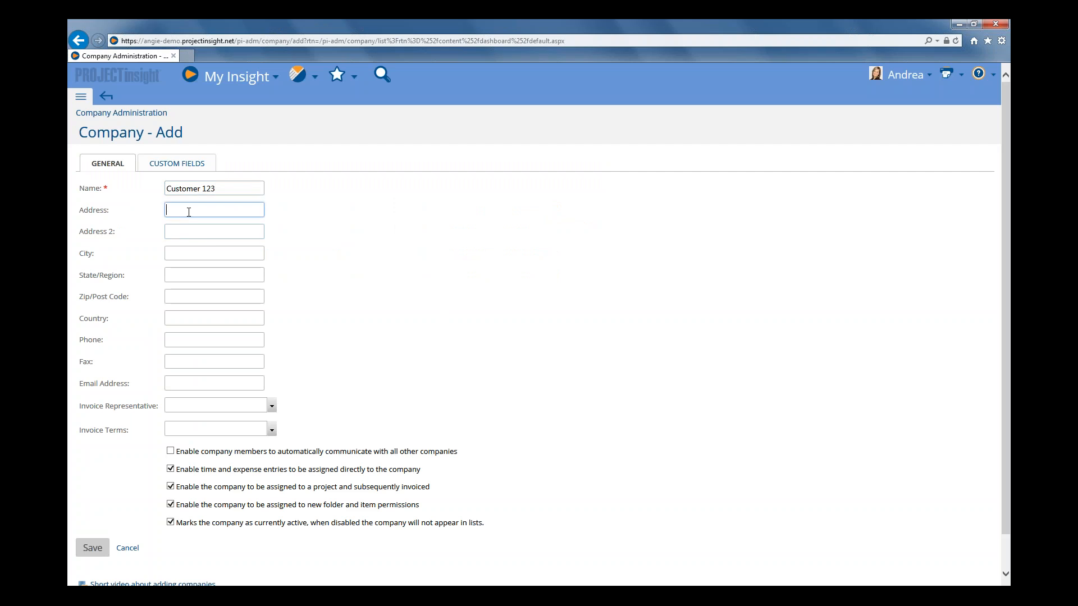
Fill in the company's phone and fax numbers.
click(177, 341)
text(555)
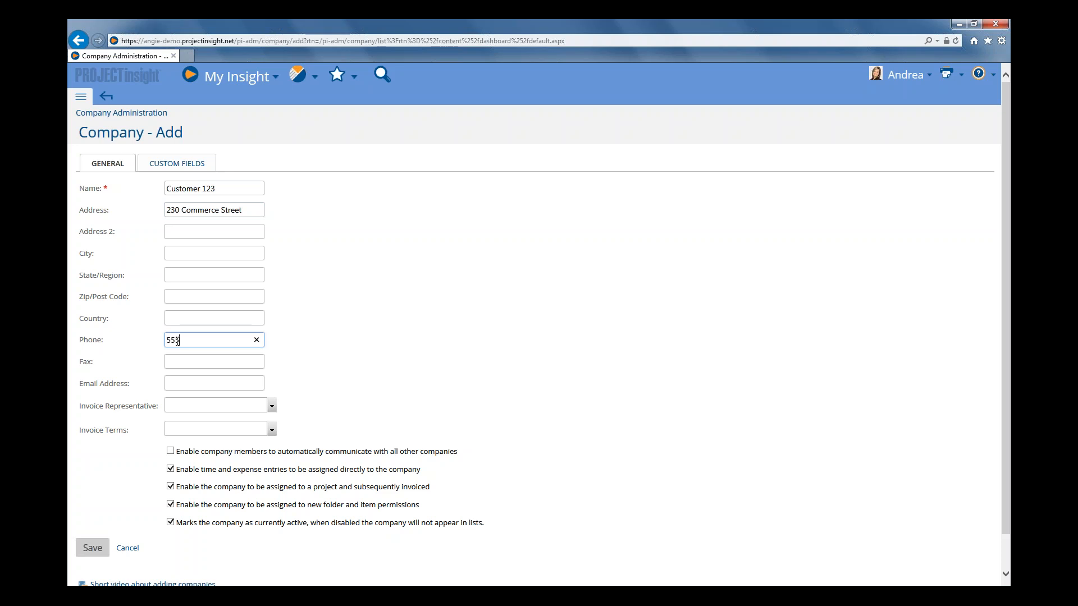
text(-1212)
click(177, 360)
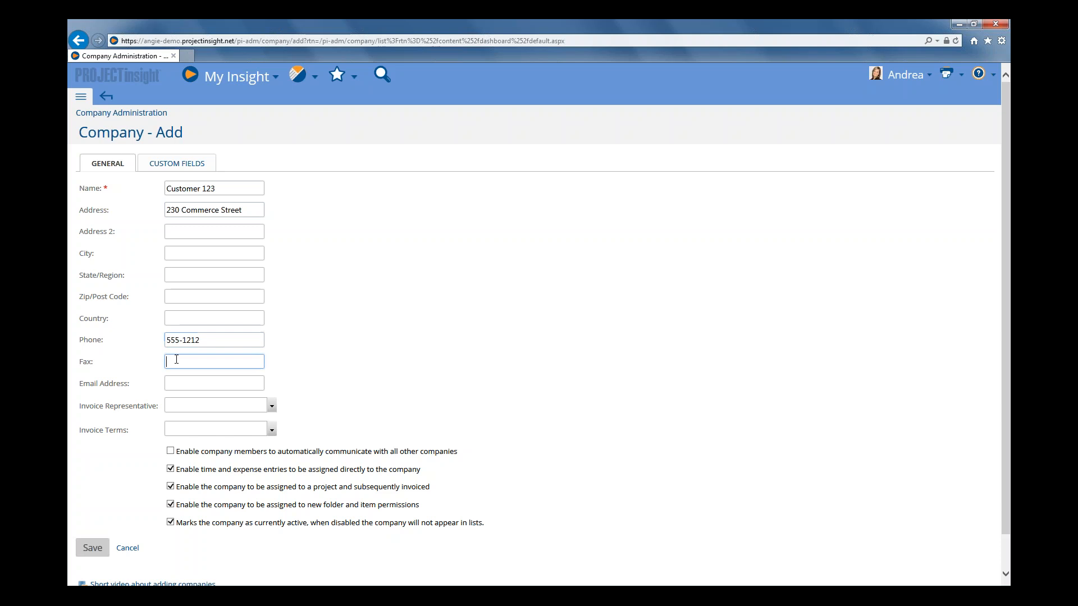
text(555-5555)
Fill in the company's e-mail address and save the new company.
scroll(176, 354, down, 1)
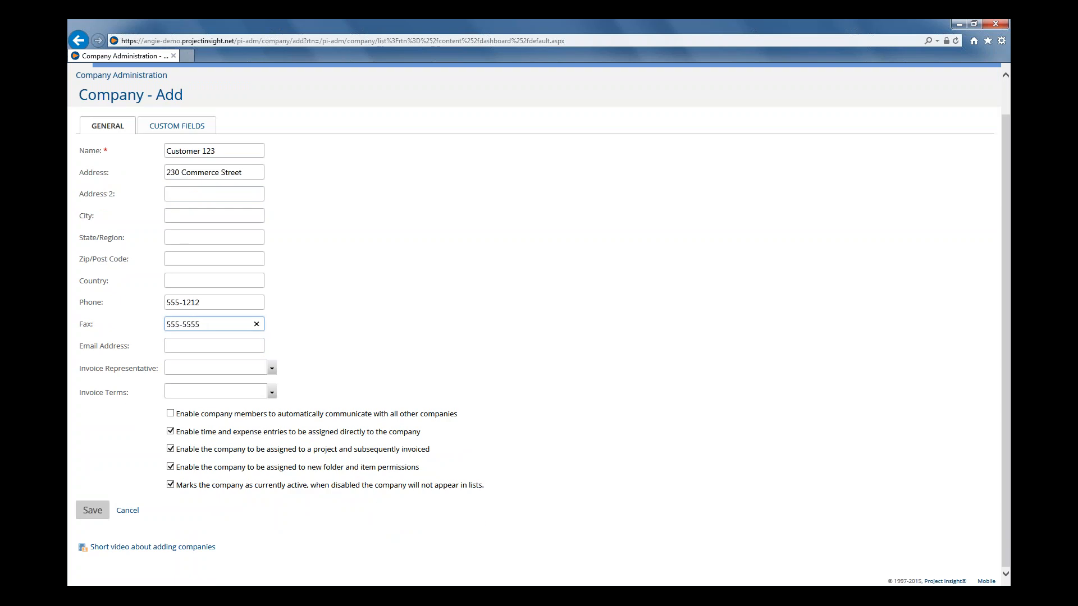
click(176, 349)
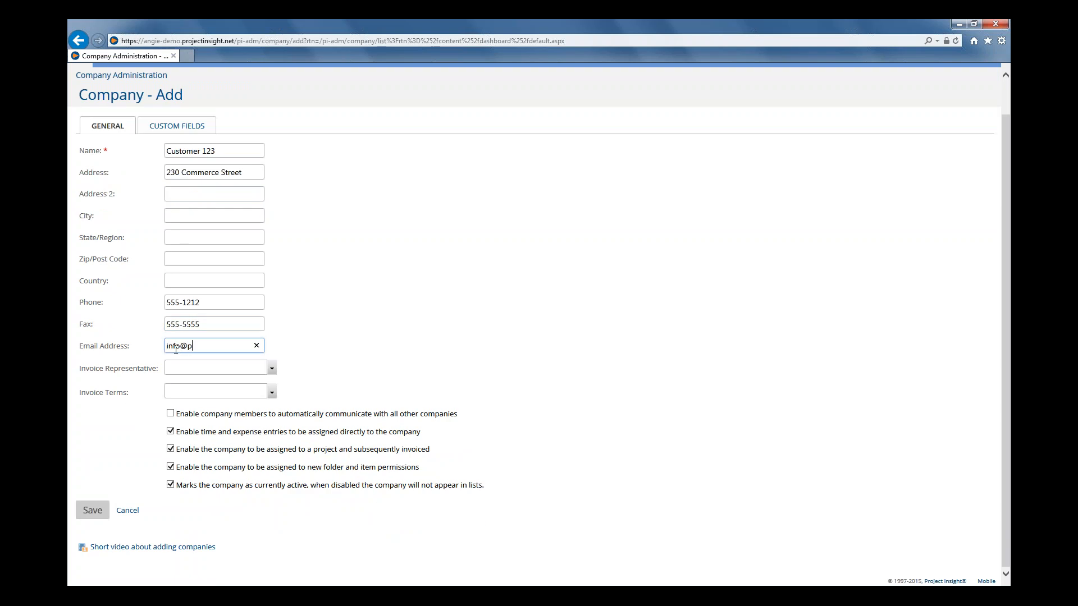
click(212, 416)
click(93, 511)
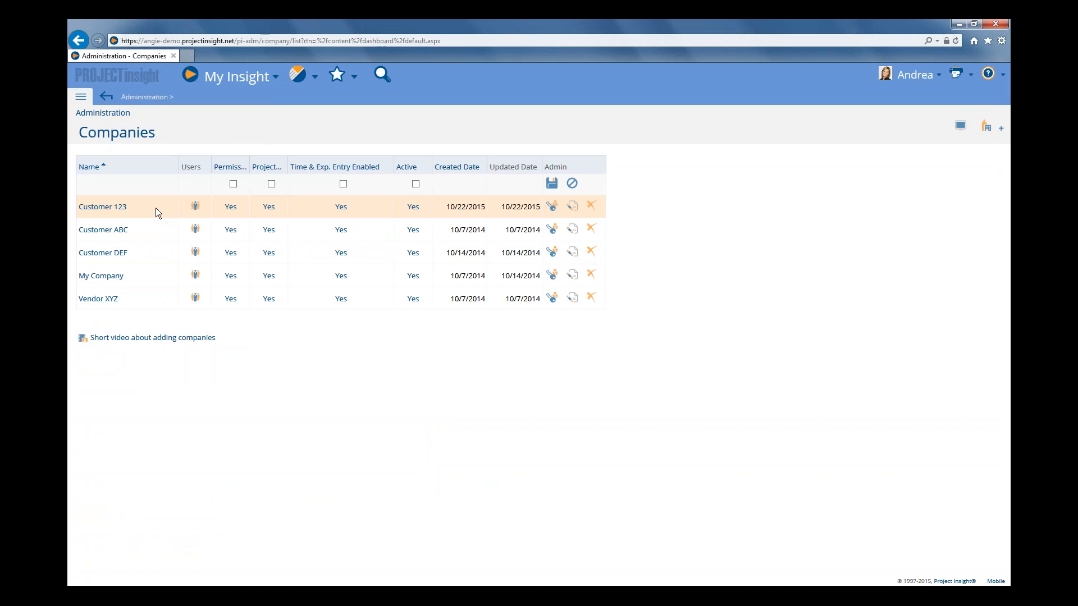
Start a new contract for Customer 123 and enter "Rate Card for 2015" as its number.
click(106, 209)
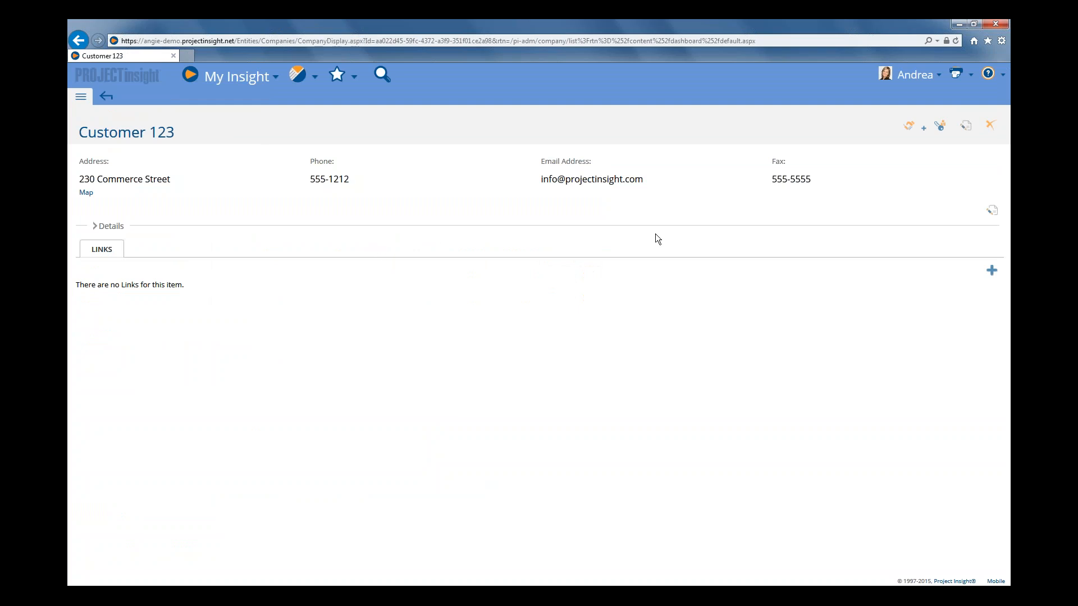
click(914, 130)
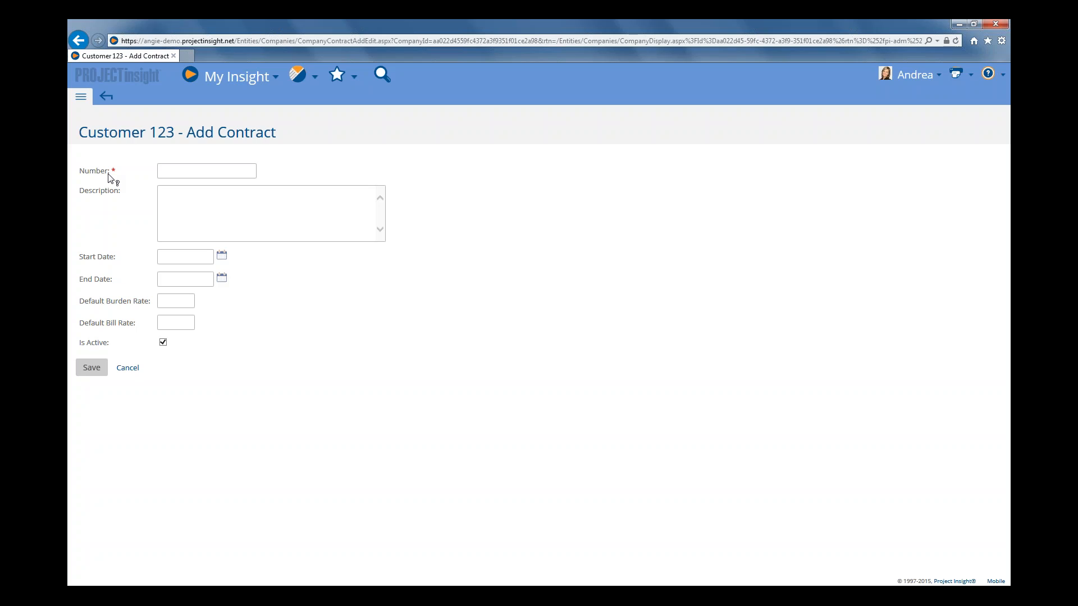
click(216, 174)
text(Rate )
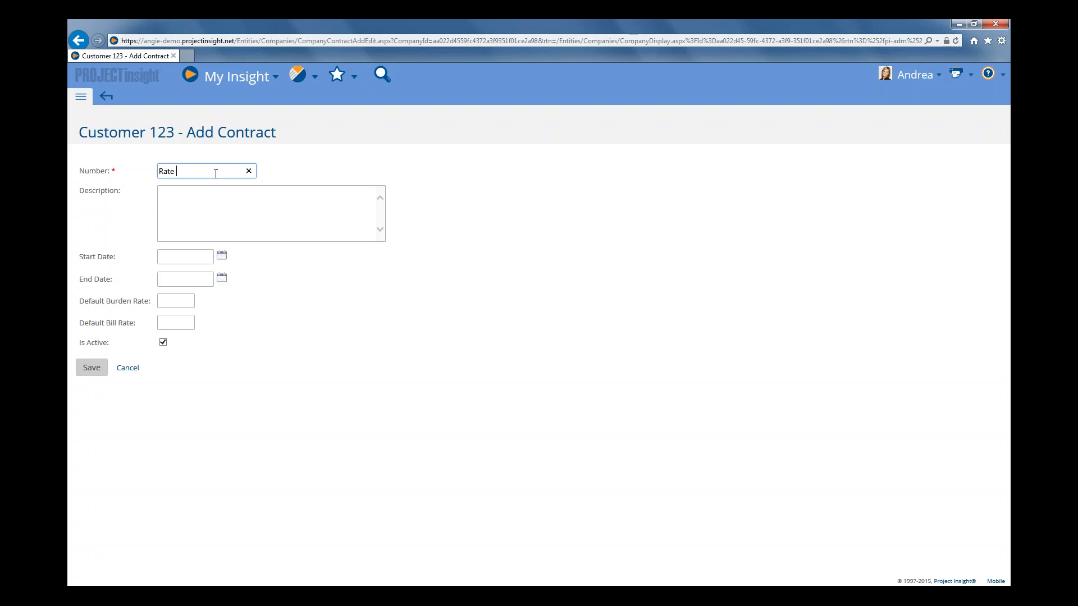
text(Card for 2015)
Set the contract's default bill rate to 90 and save the contract.
click(195, 194)
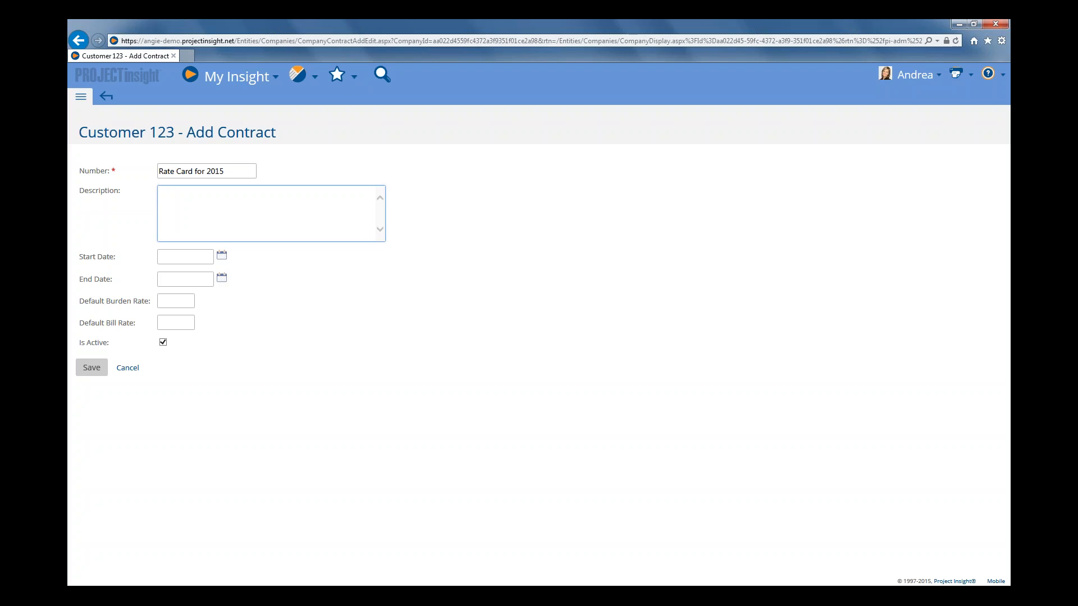
click(174, 323)
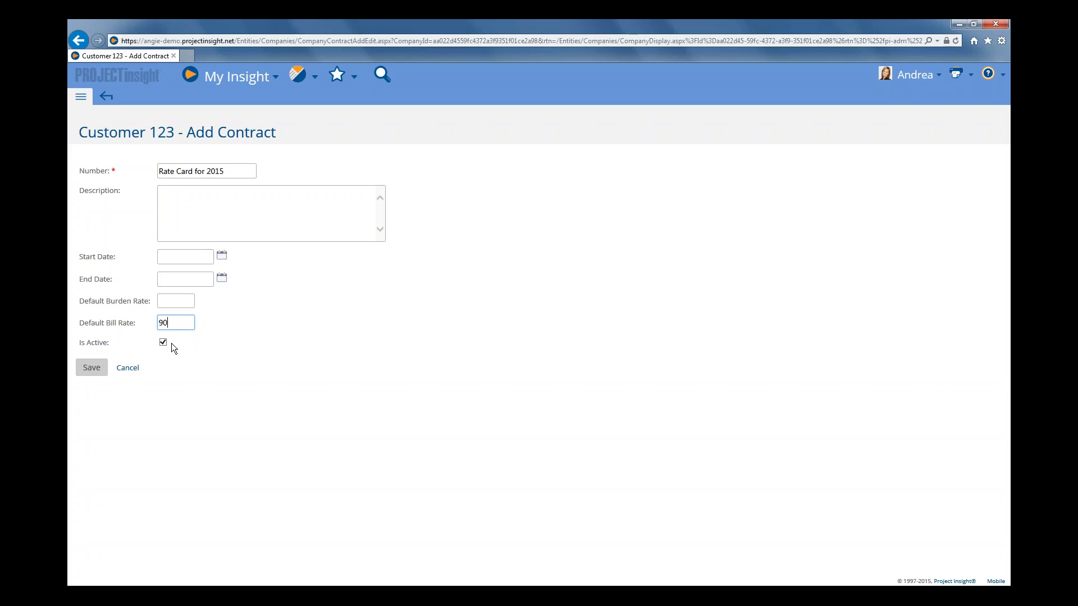
click(91, 368)
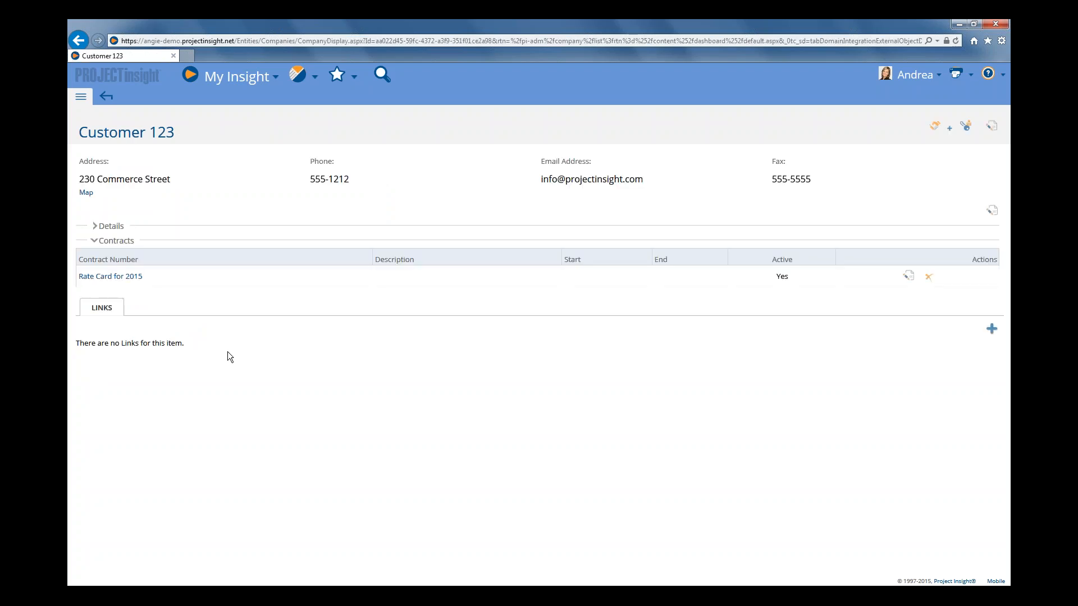
Open the Rate Card for 2015 contract from Customer 123's contract list.
click(117, 242)
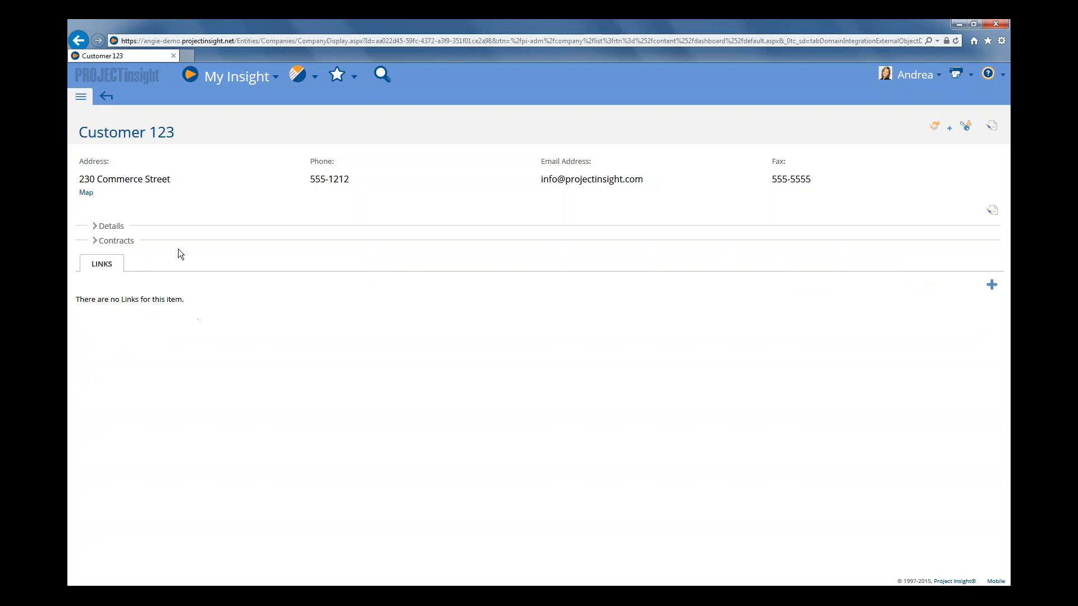
click(125, 246)
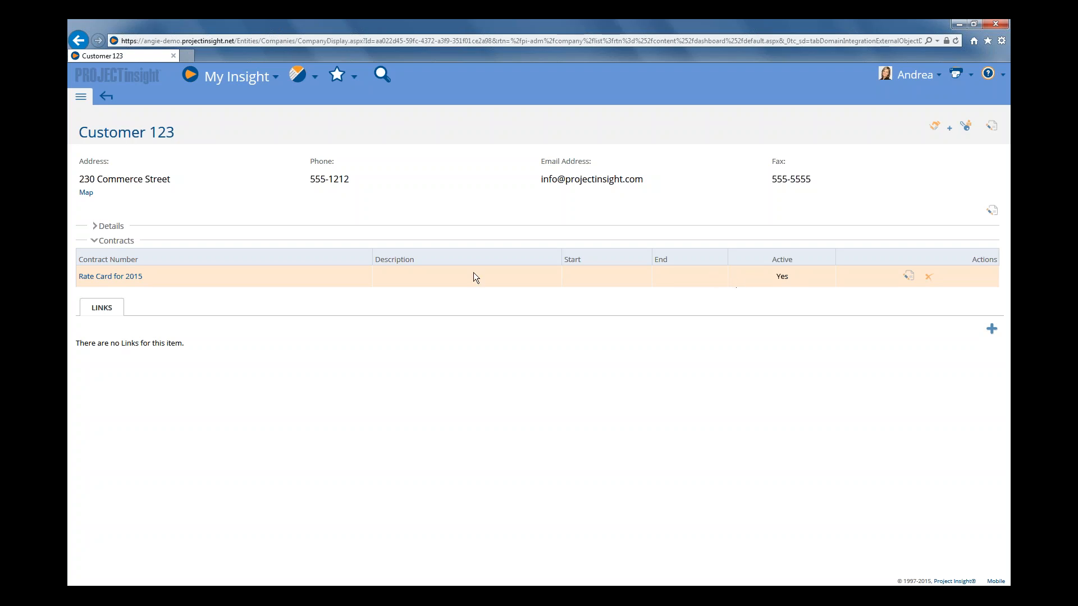
click(120, 282)
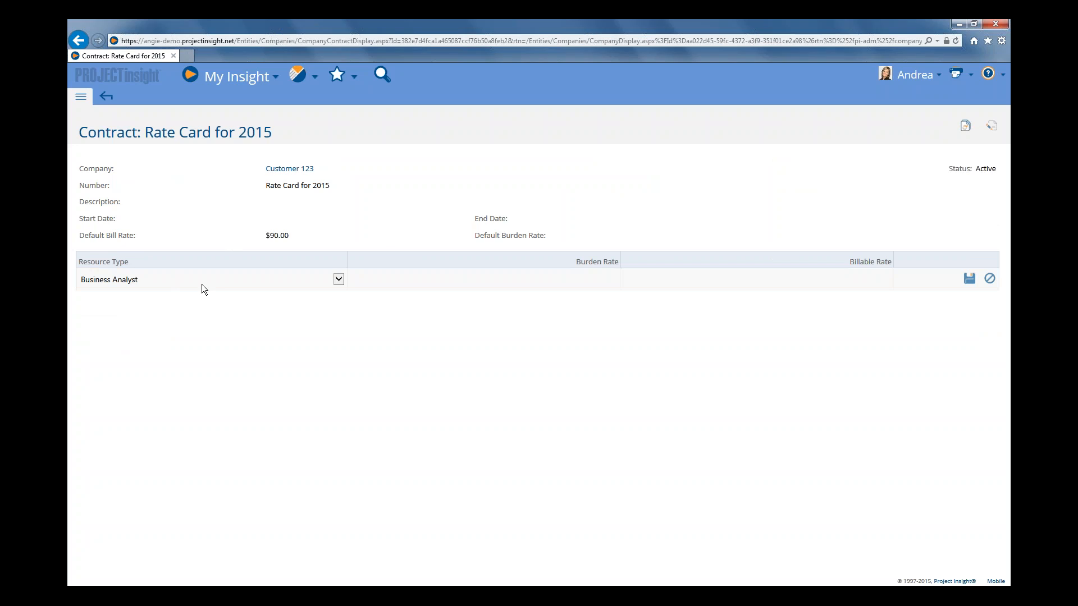
Add a Project Manager resource type with a billable rate of 175 to the contract.
click(338, 280)
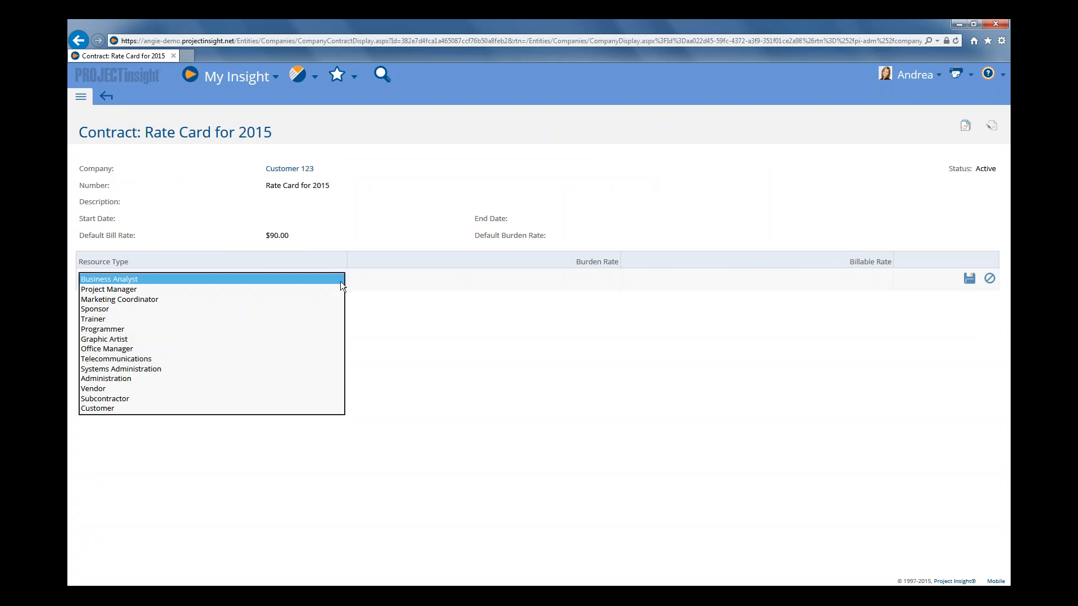
click(133, 289)
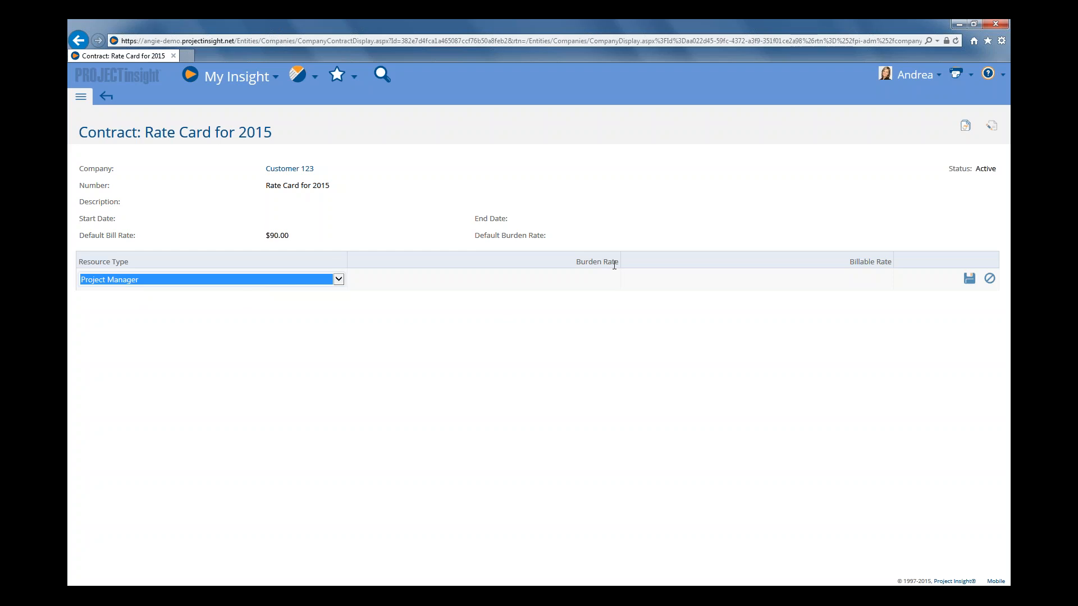
click(608, 281)
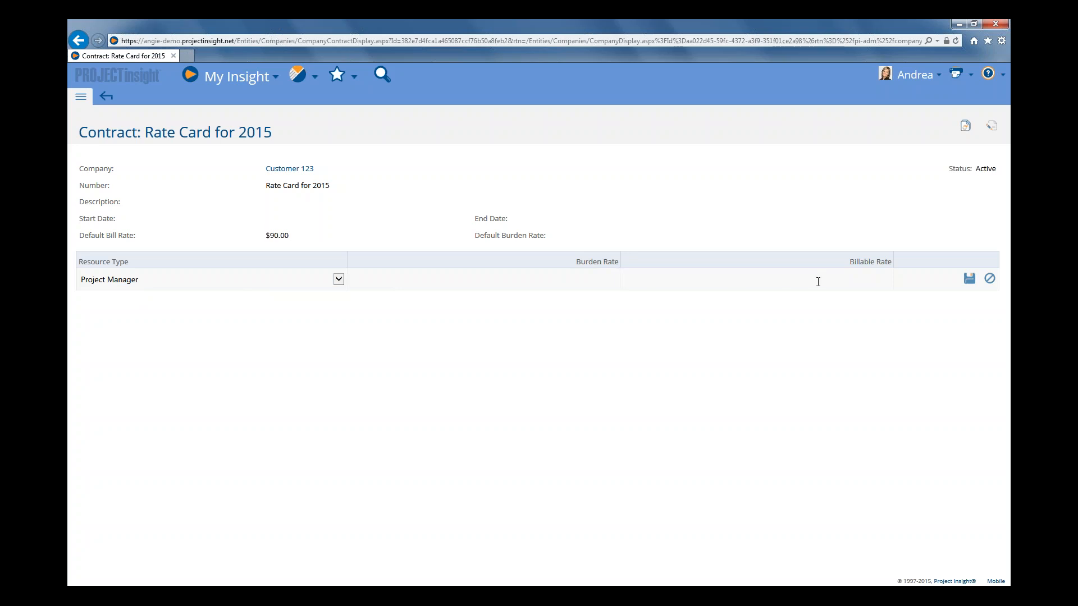
text(175)
click(969, 279)
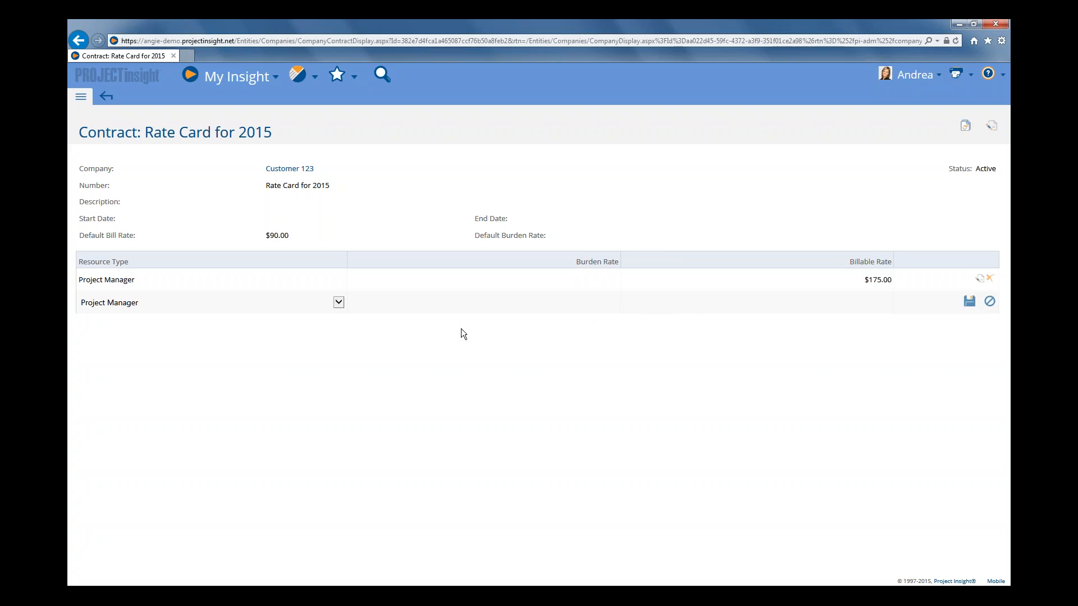
Add an Office Manager resource type with a billable rate of 165 to the contract.
click(338, 302)
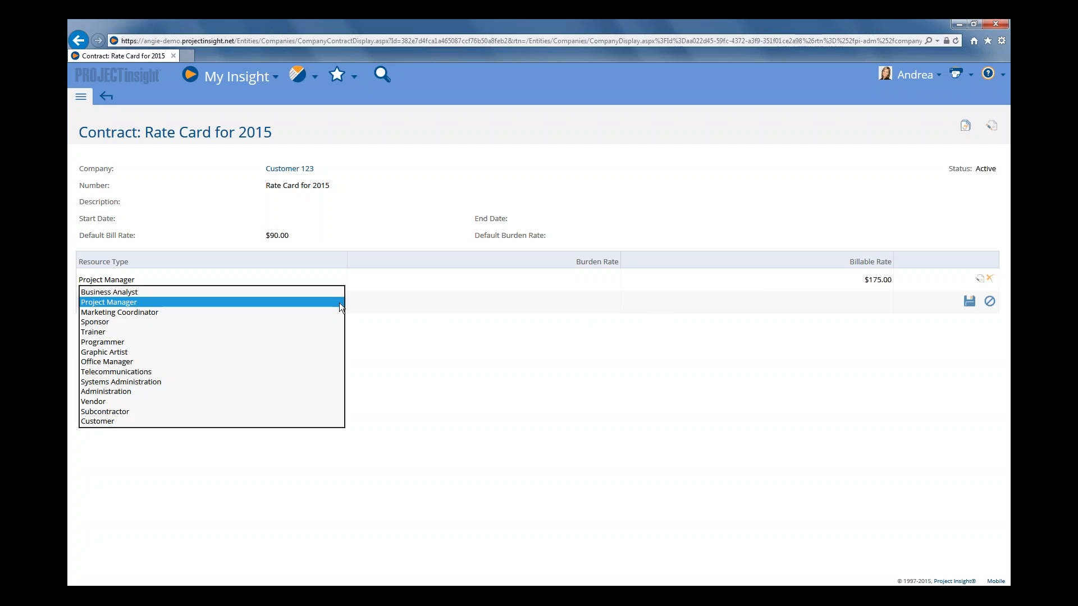
click(147, 361)
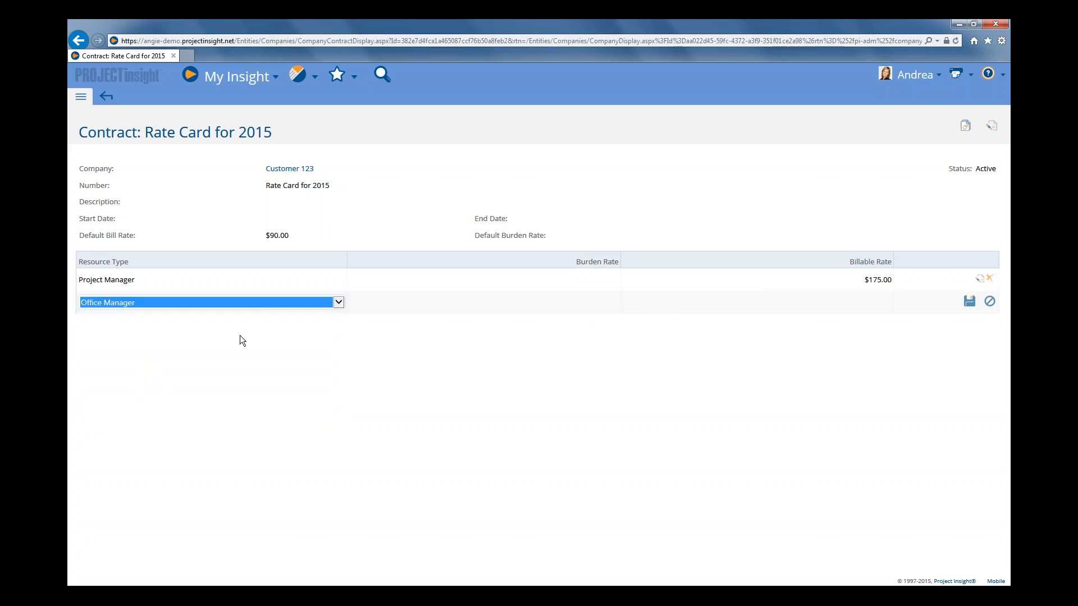
click(853, 307)
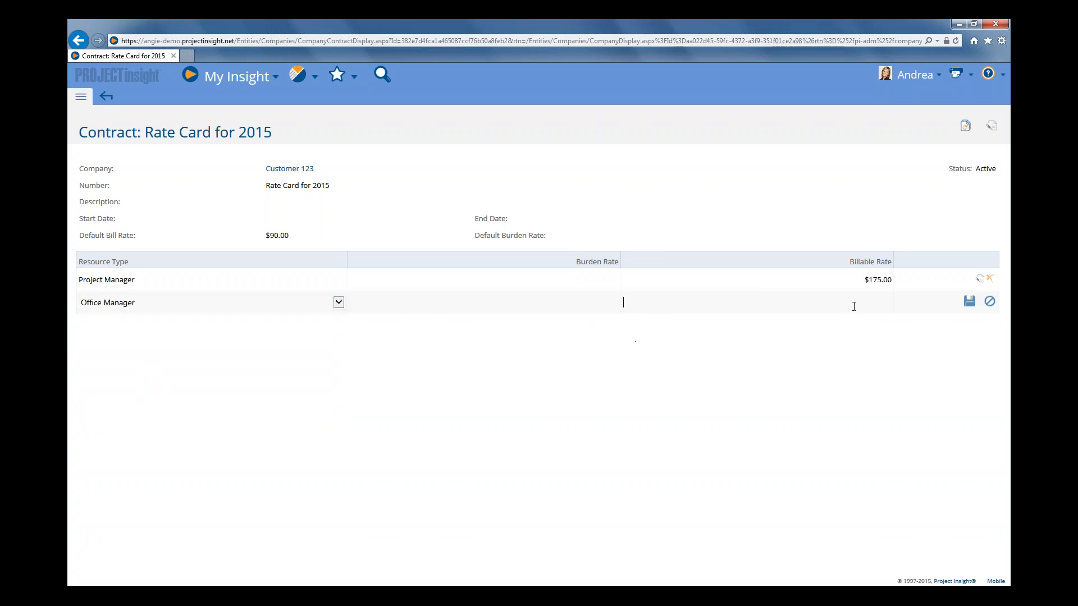
text(165)
click(969, 301)
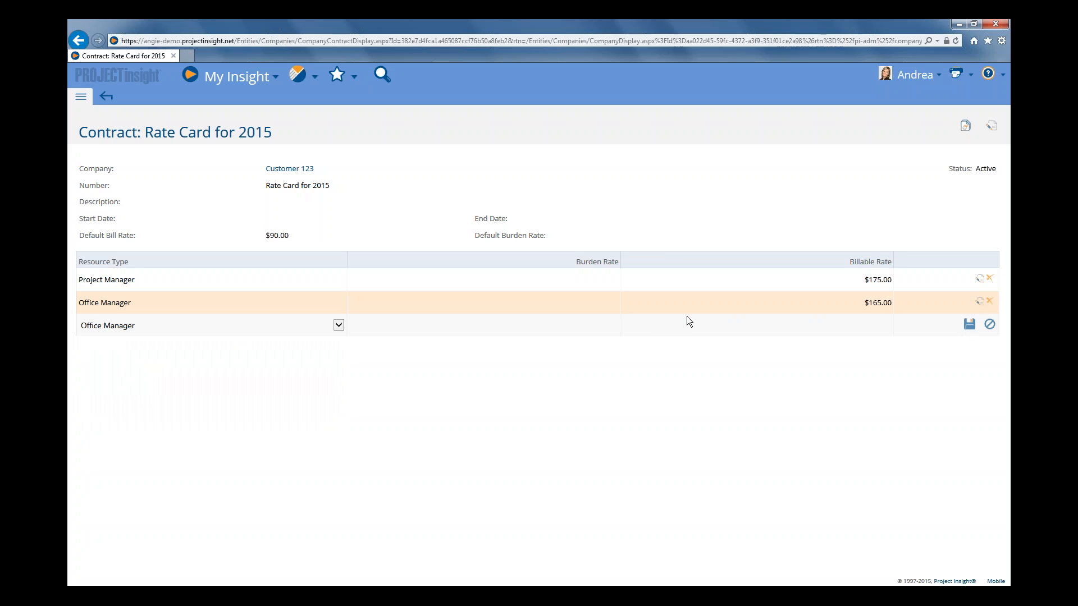
Add an Administration resource type with a billable rate of 95 to the contract.
click(335, 325)
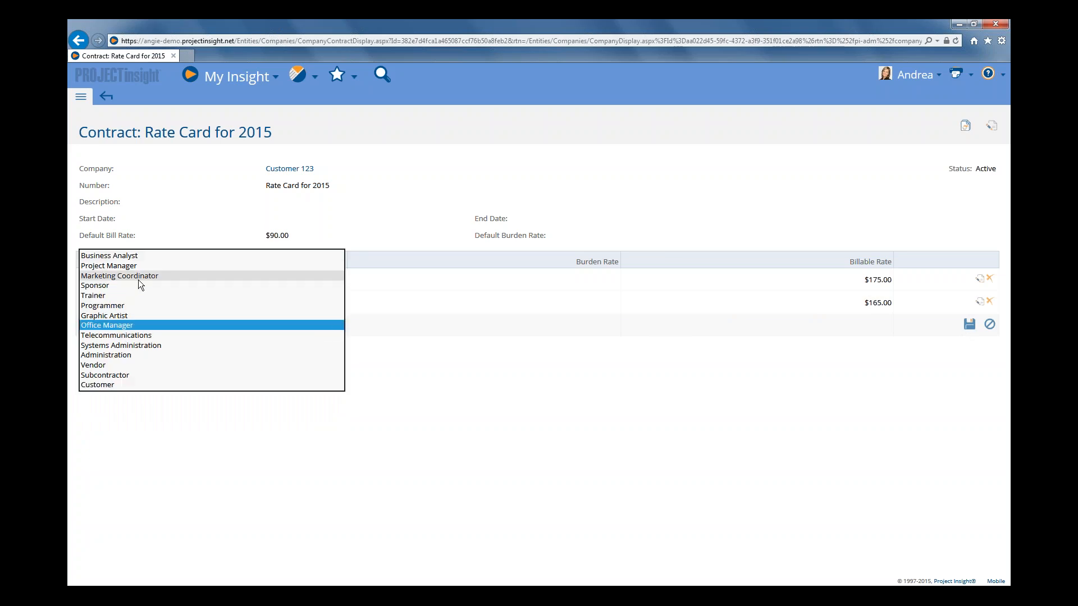
click(108, 355)
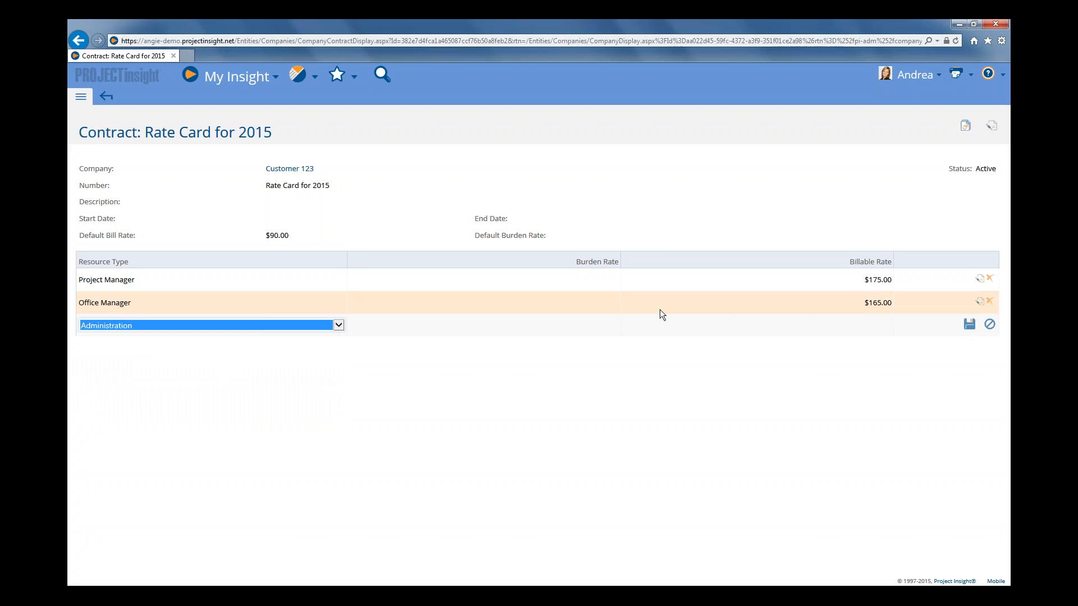
click(881, 327)
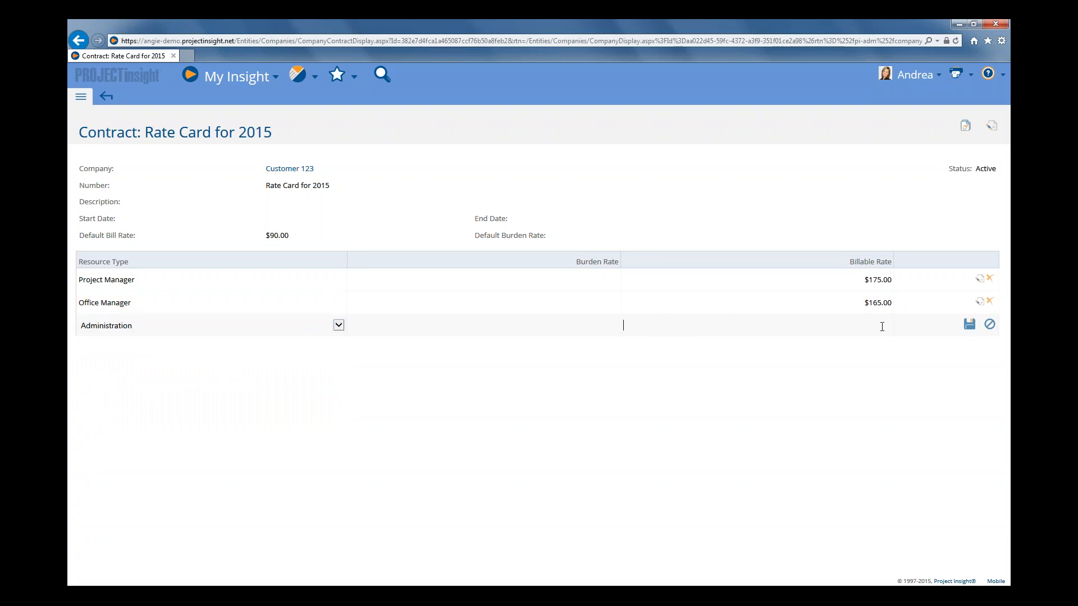
text(95)
click(969, 324)
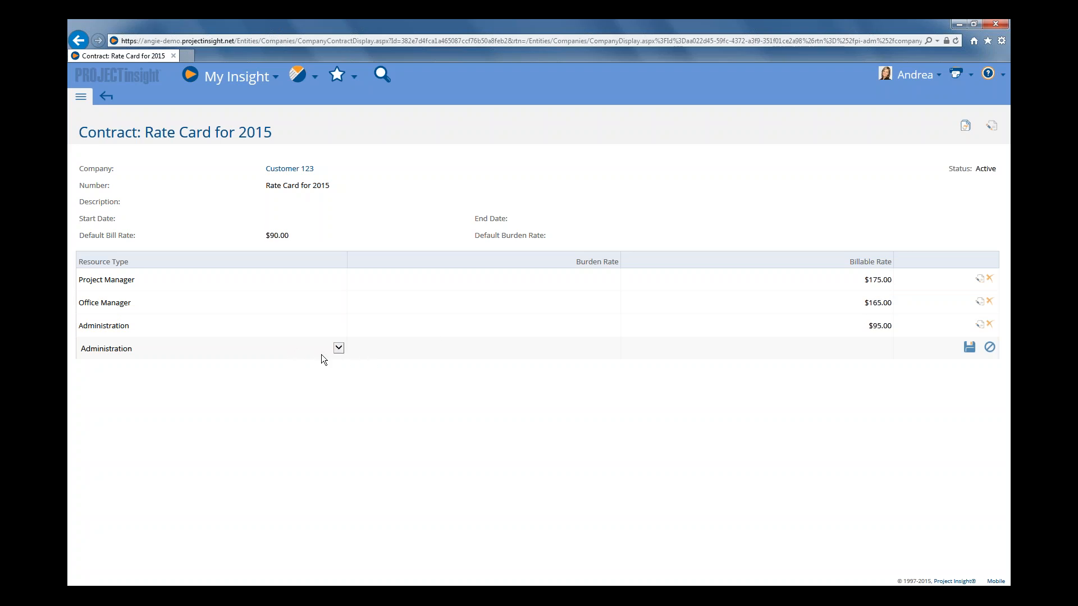
click(338, 348)
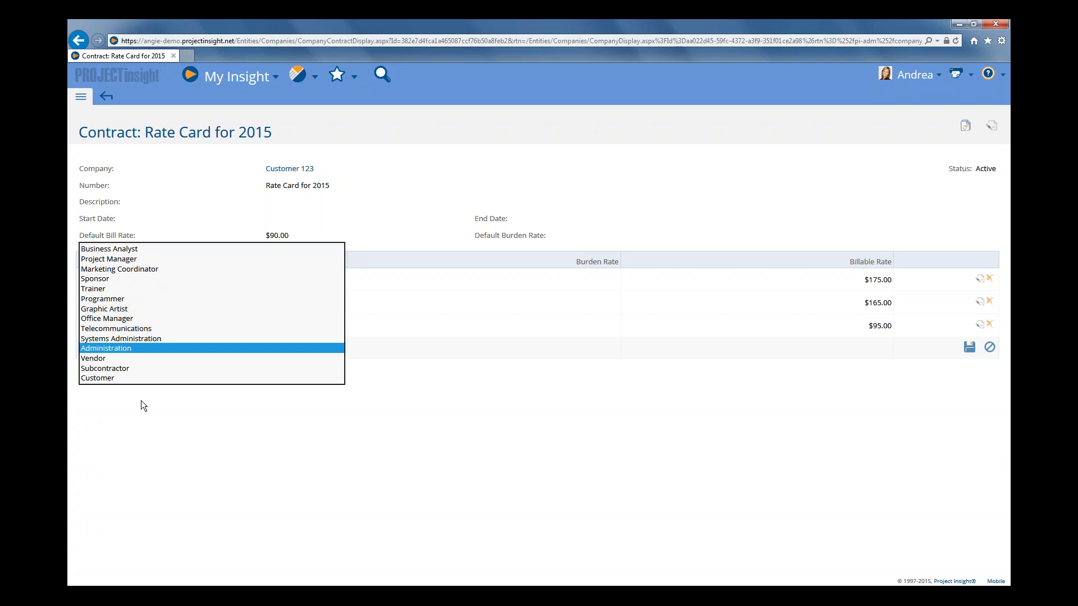
click(238, 407)
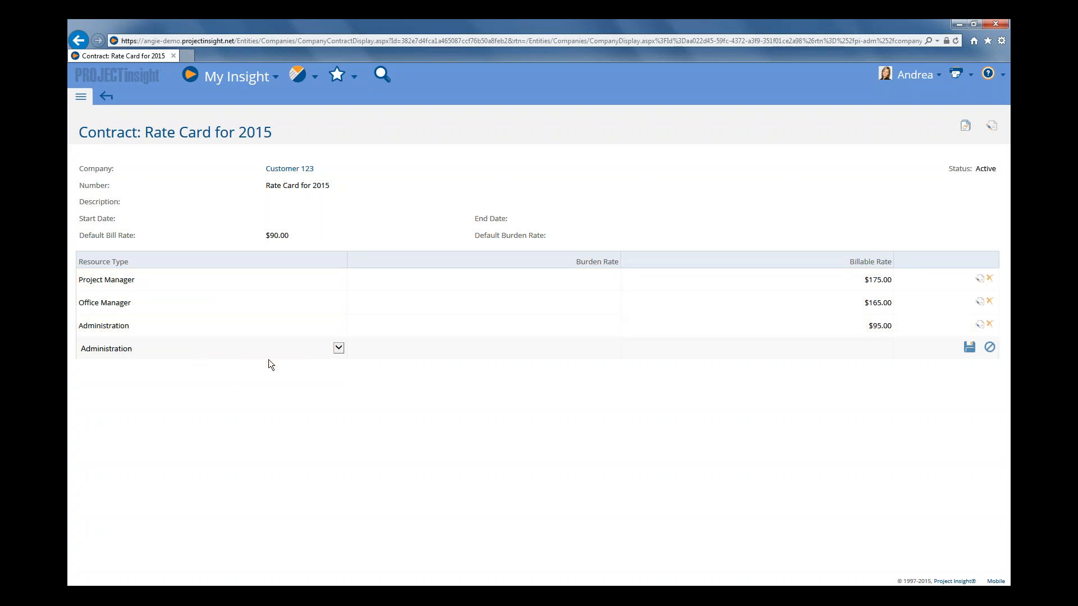
click(339, 352)
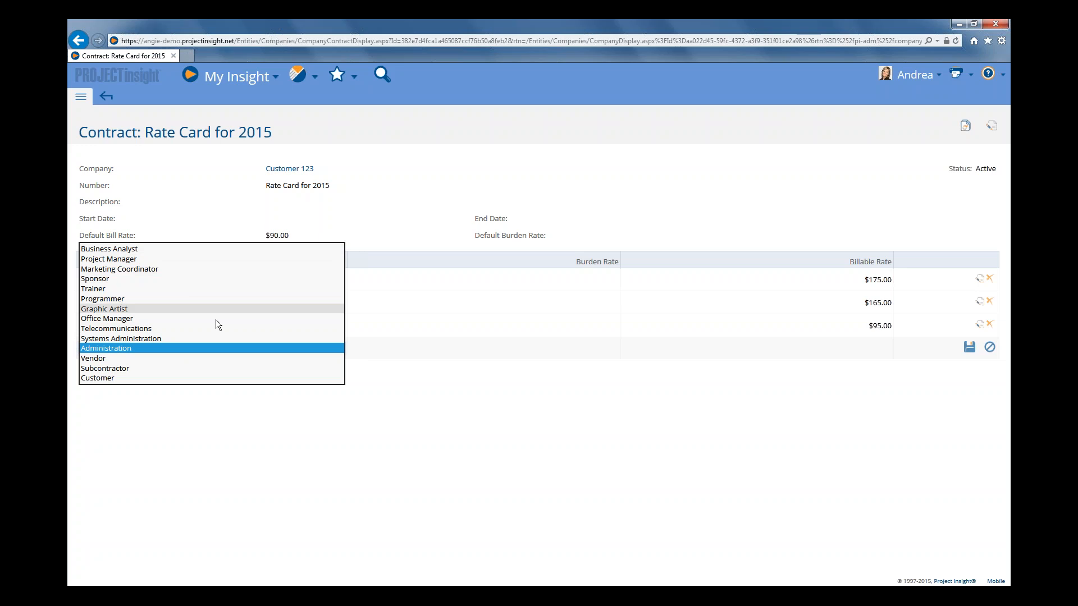
click(382, 401)
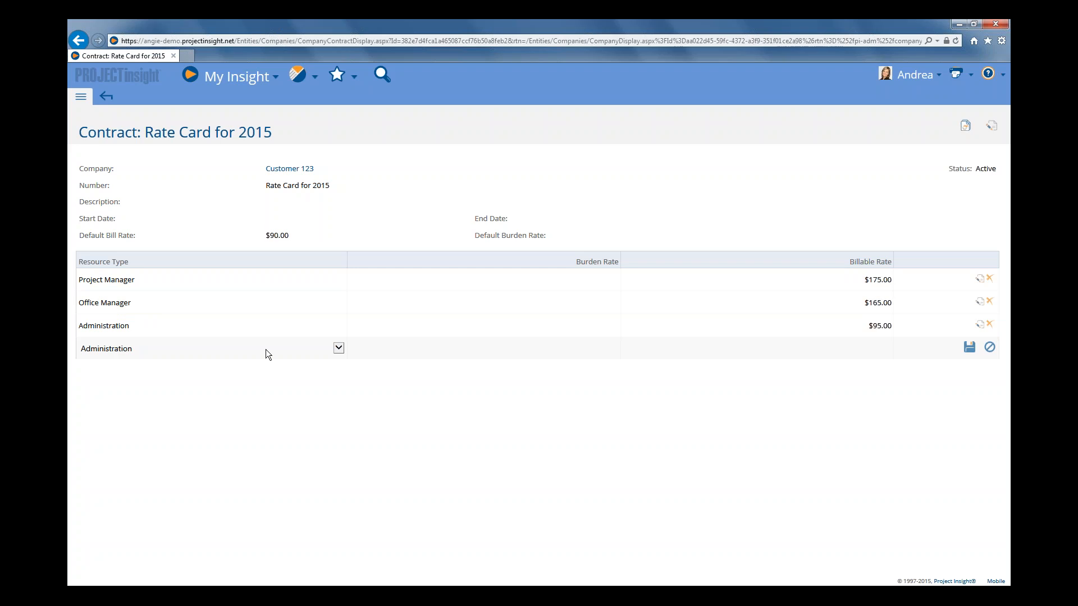
click(338, 347)
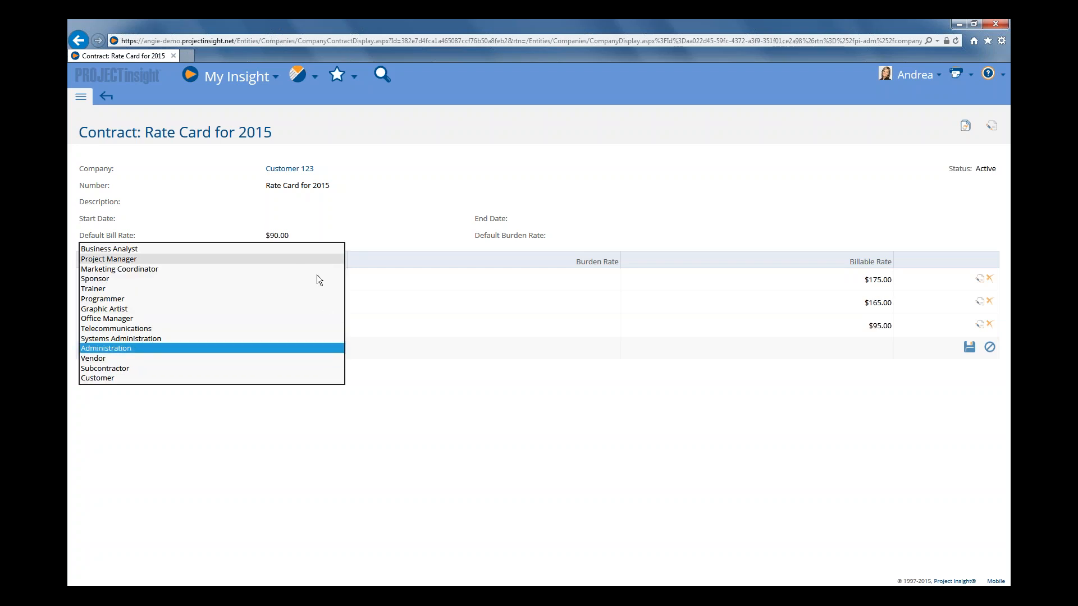
click(443, 442)
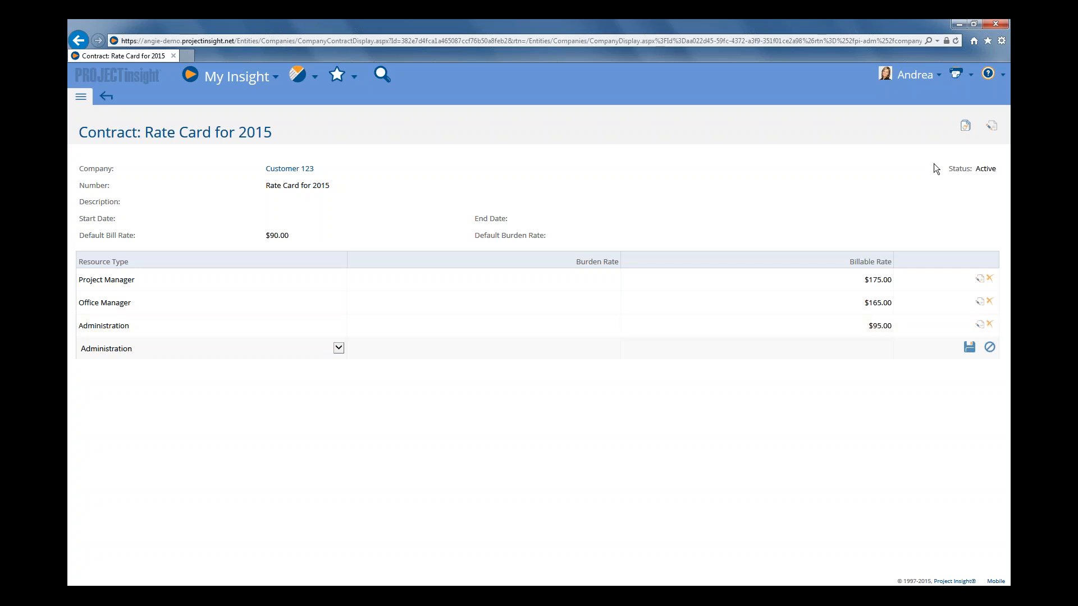
Copy the Rate Card for 2015 contract to Customer 123 under the contract number Rate Card for 2016.
click(965, 131)
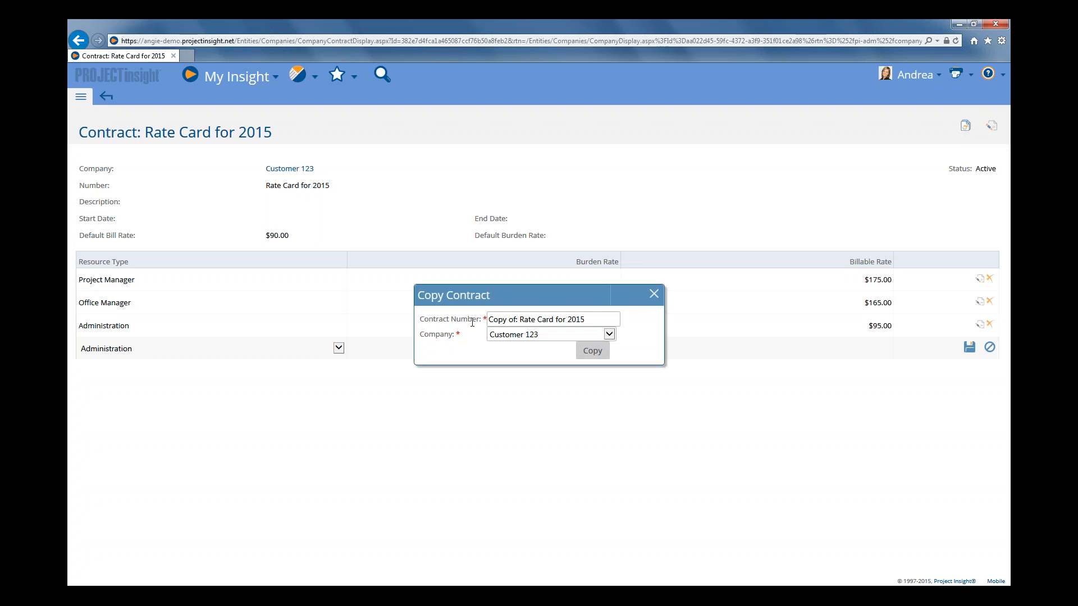
click(519, 321)
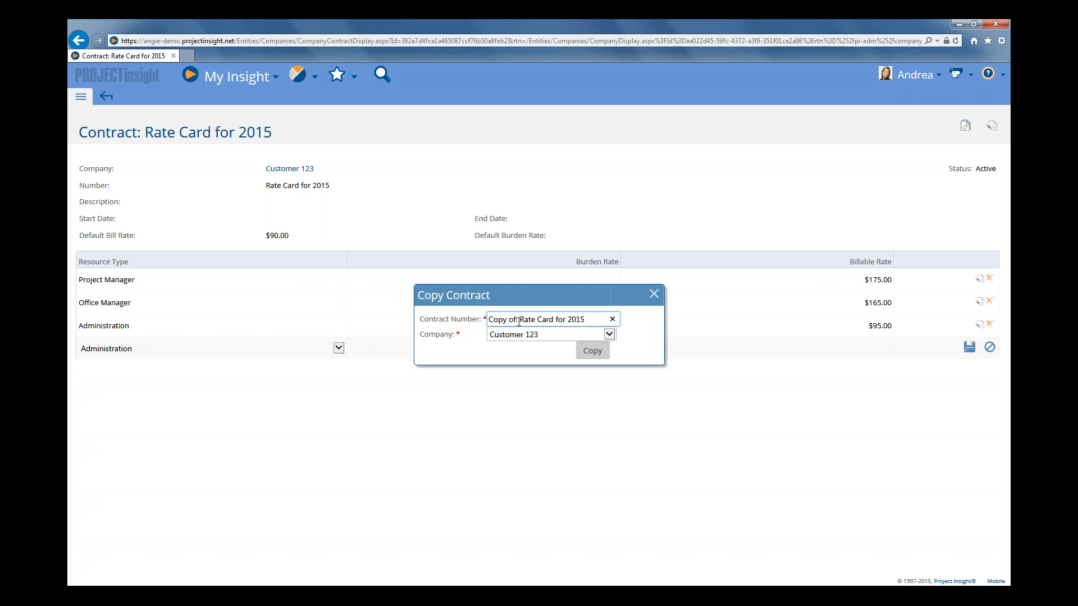
drag(518, 320, 479, 313)
key(BackSpace)
key(BackSpace)
text(6)
click(590, 351)
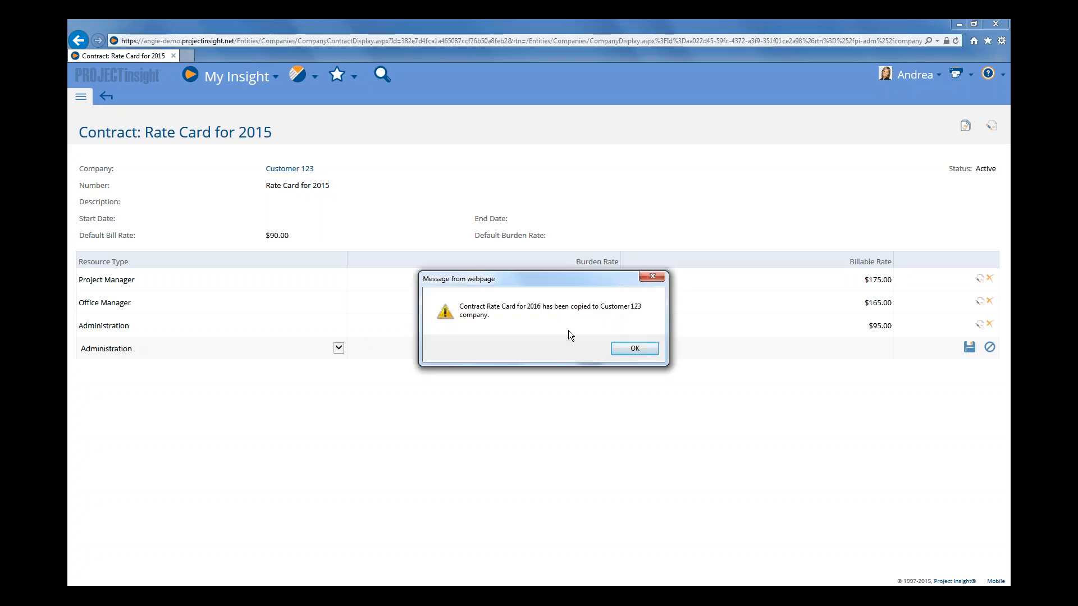
click(635, 348)
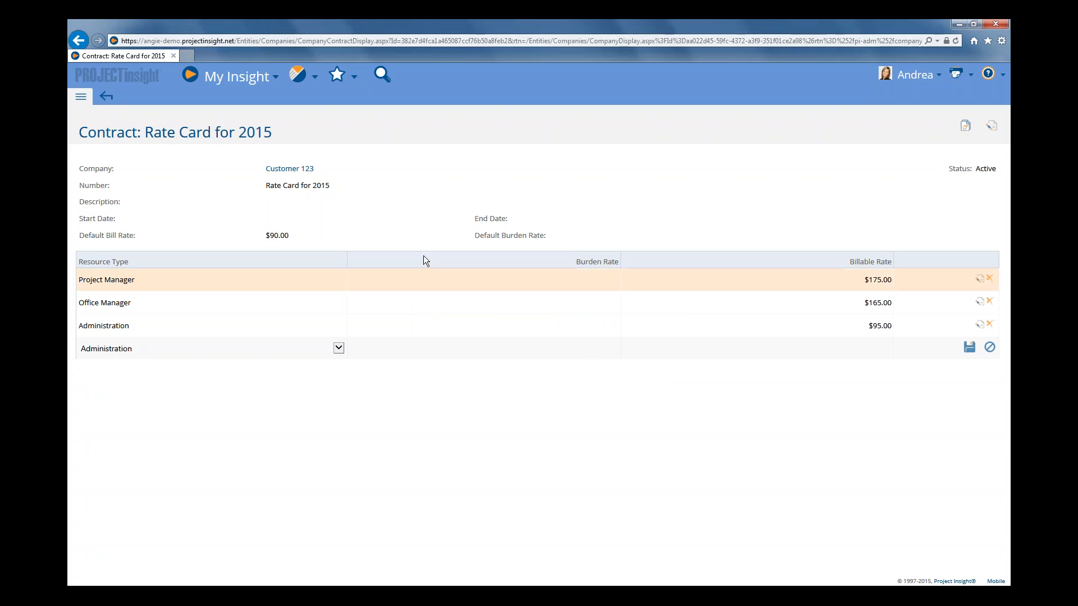
Return to Customer 123's contract list and make the Rate Card for 2016 contract inactive.
click(107, 98)
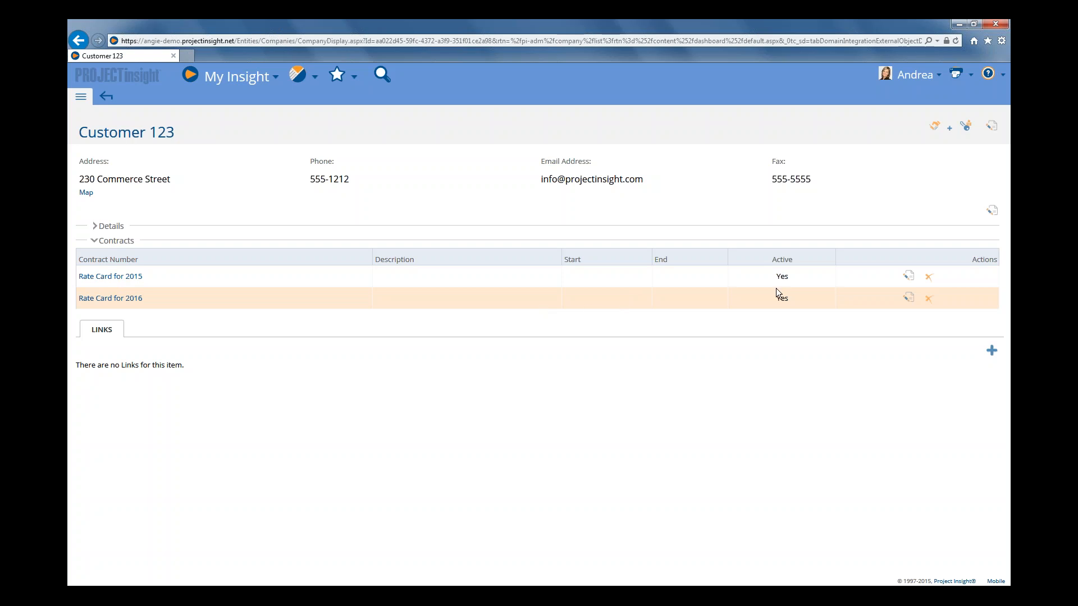
click(909, 300)
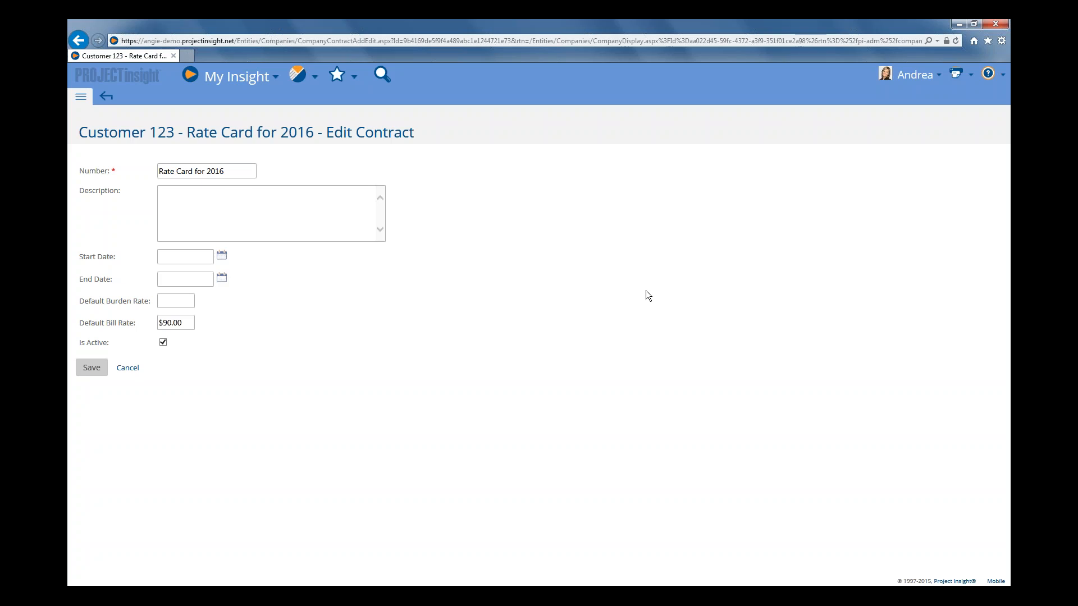
click(162, 343)
click(93, 368)
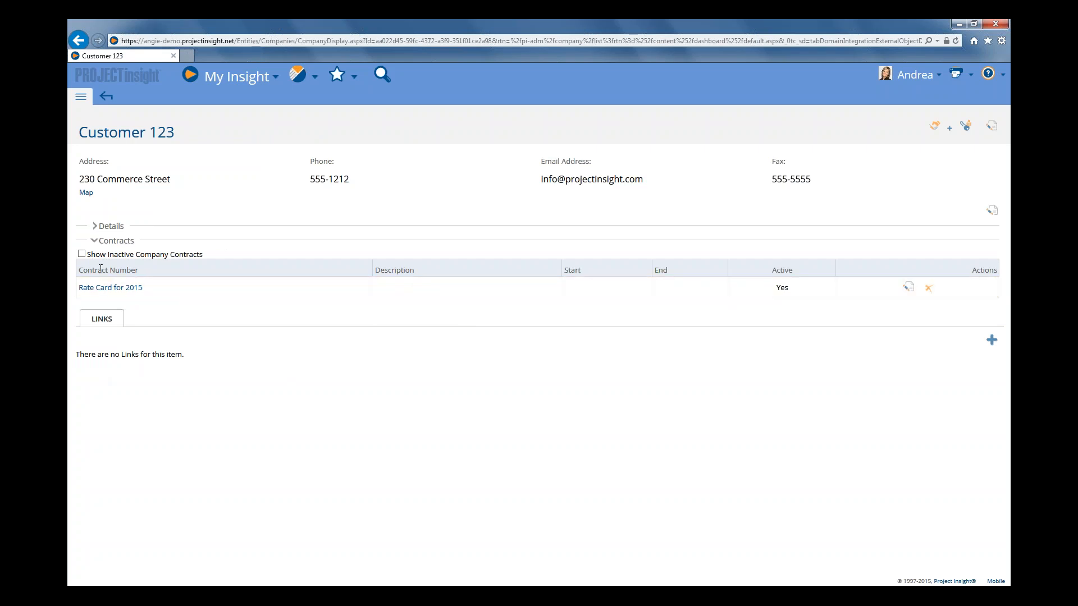
Show Customer 123's inactive contracts and set the Rate Card for 2016 contract back to active.
click(82, 254)
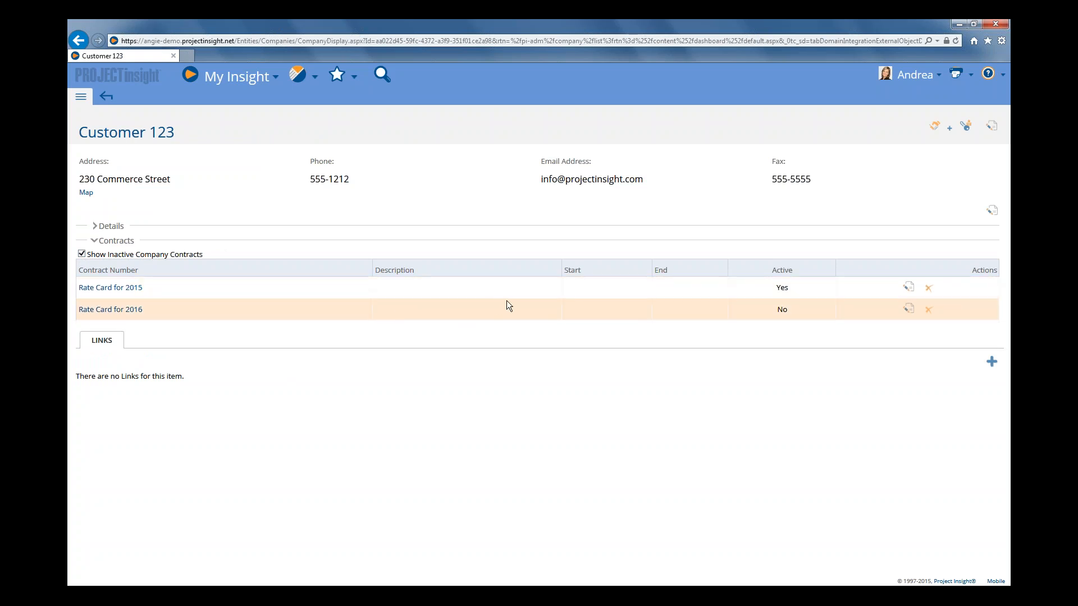
click(908, 309)
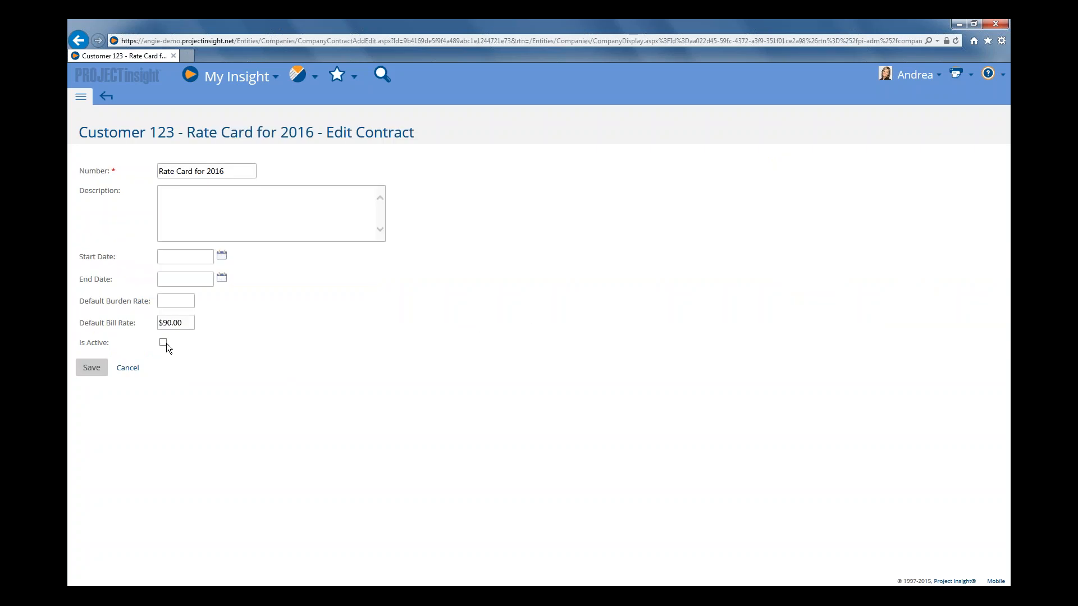
click(164, 343)
click(90, 369)
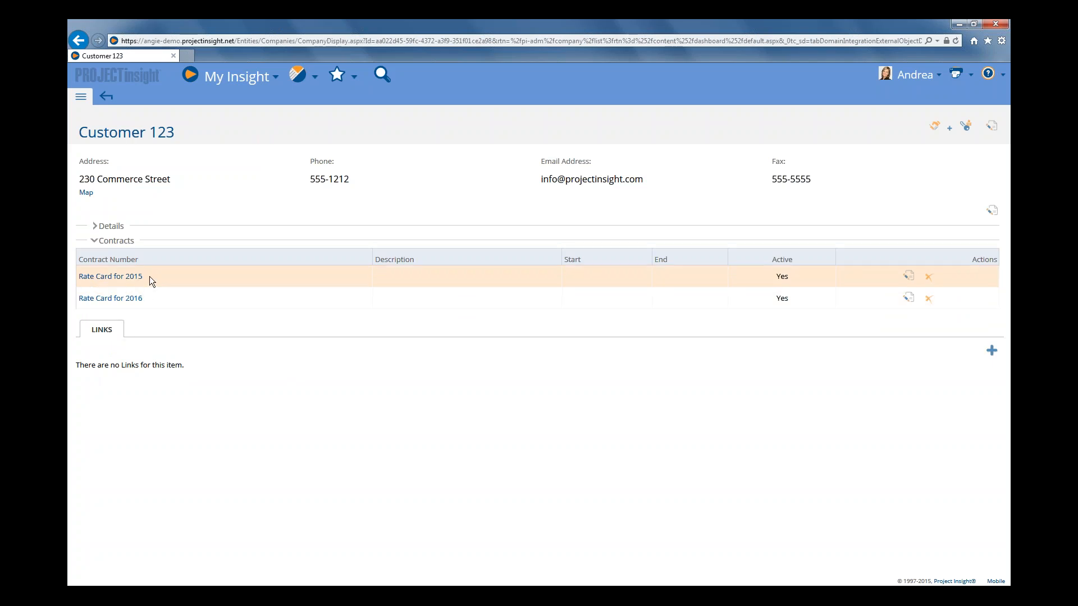
Open the Rate Card for 2016 contract and set the Administration billable rate to 105.
click(128, 303)
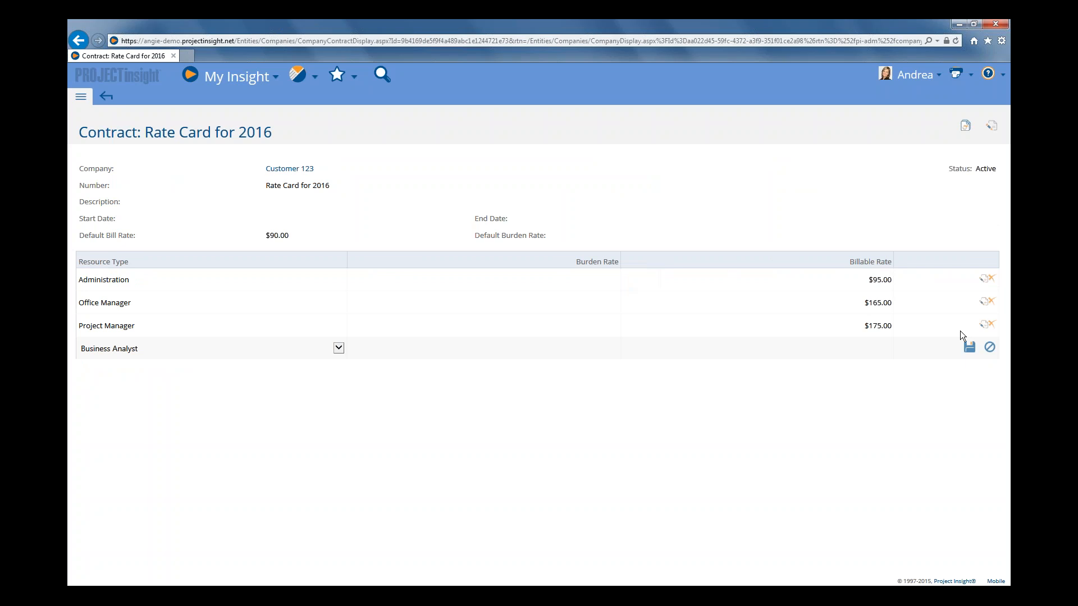
click(983, 279)
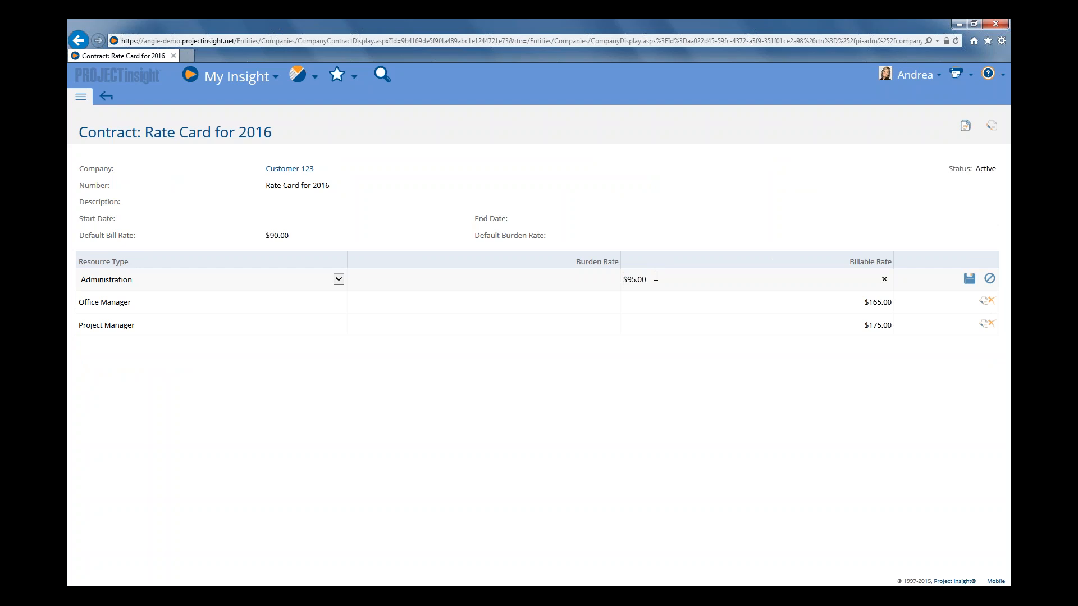
drag(664, 281, 613, 271)
key(Right)
key(BackSpace)
key(BackSpace)
key(BackSpace)
key(BackSpace)
key(BackSpace)
key(BackSpace)
text(105)
click(970, 282)
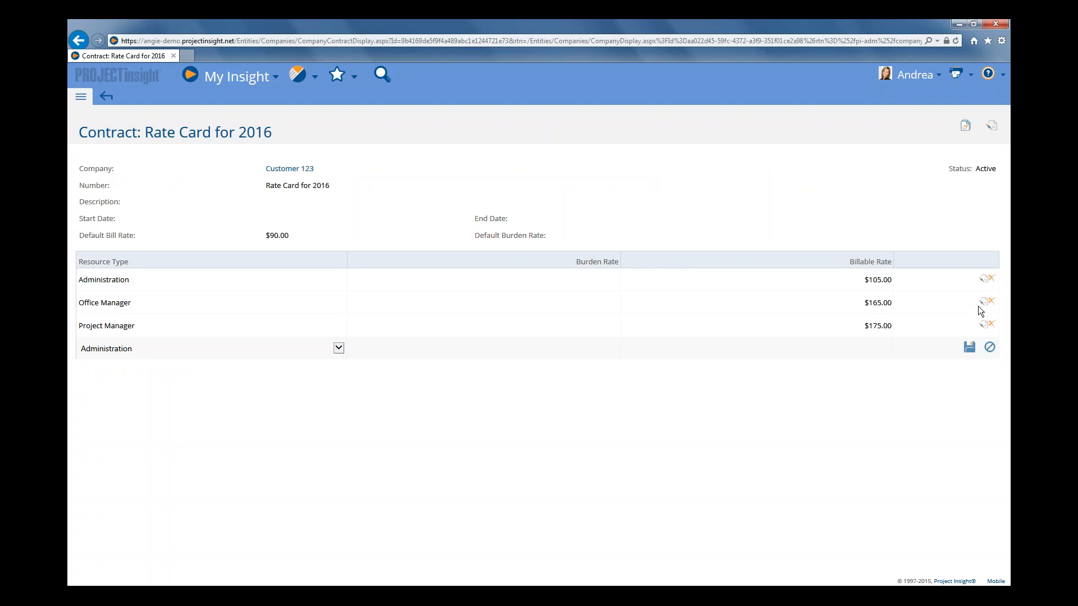
Set the Office Manager billable rate in the Rate Card for 2016 contract to 175.
click(983, 303)
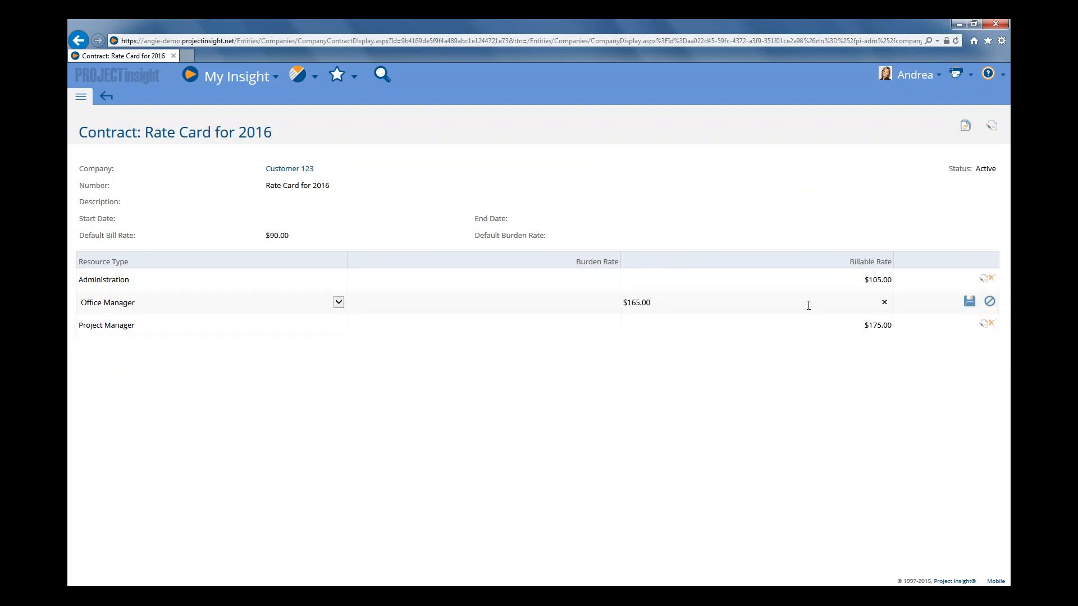
drag(793, 307, 605, 309)
key(Left)
drag(683, 303, 605, 303)
text(75)
key(Return)
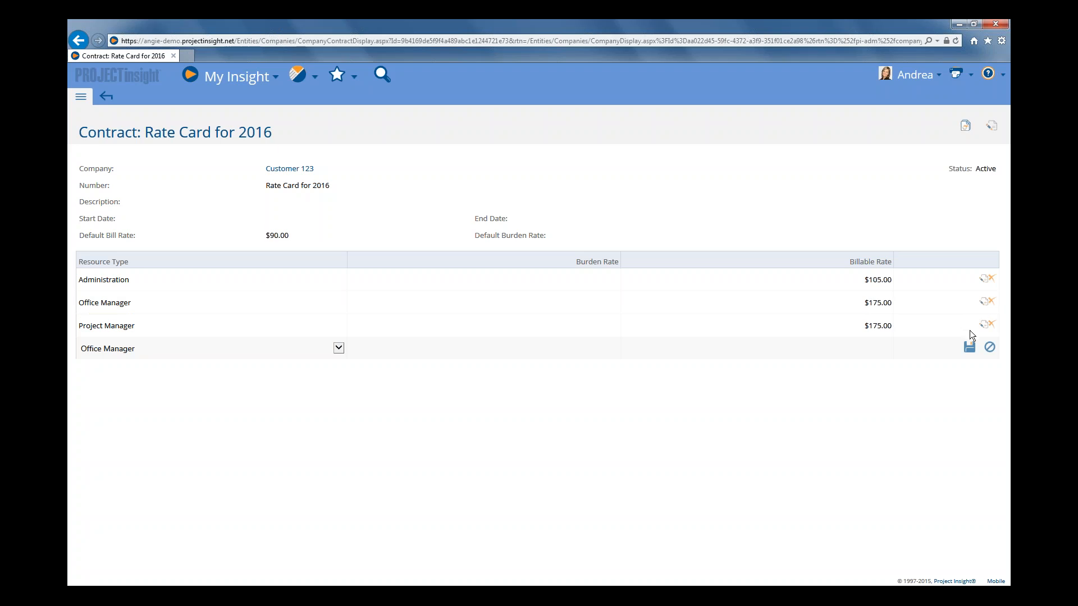
Set the Project Manager billable rate in the Rate Card for 2016 contract to 185.
click(984, 327)
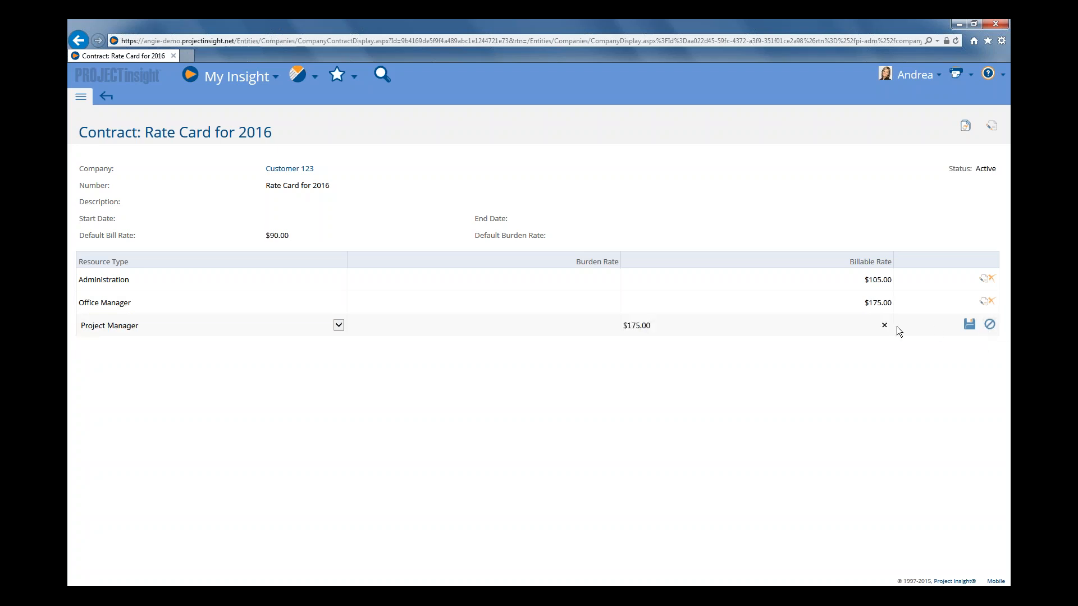
drag(693, 331, 621, 331)
text(185)
click(969, 325)
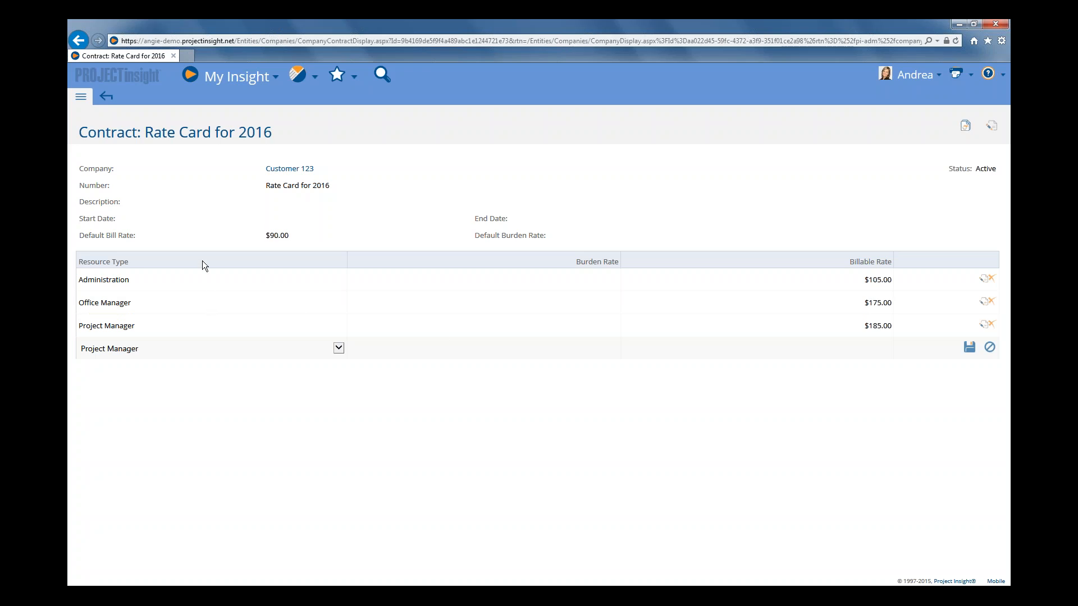
Go back to the company list and open the Standard Rates contract of My Company.
click(106, 96)
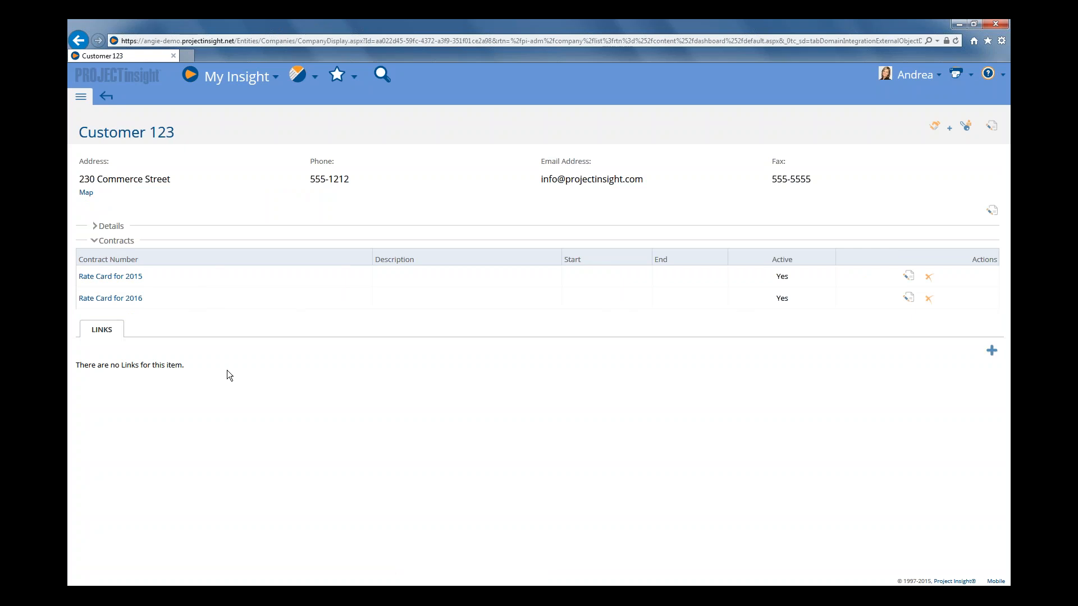
click(108, 97)
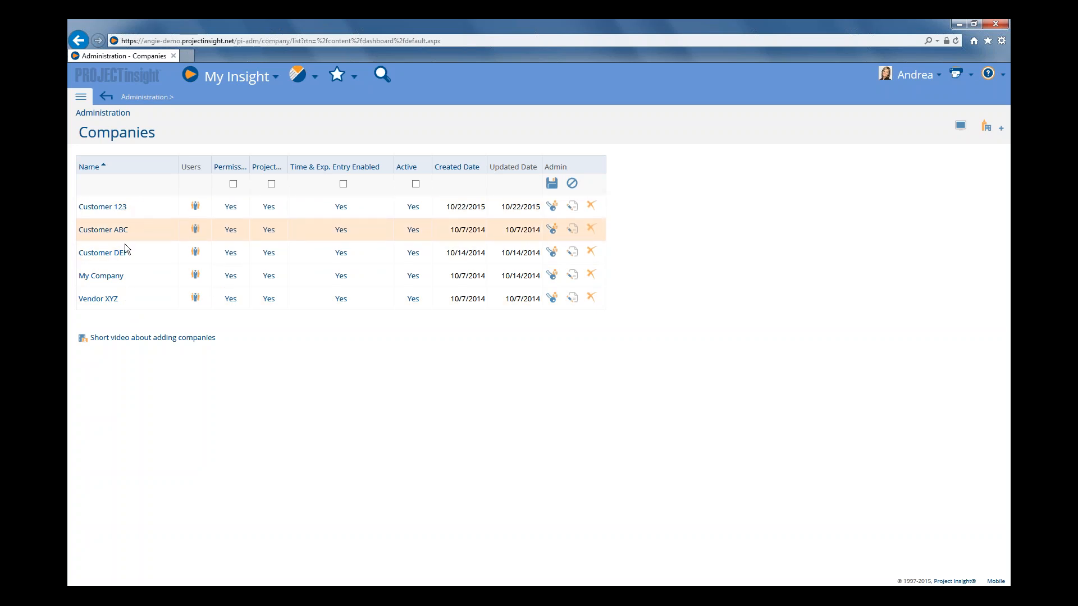
click(102, 278)
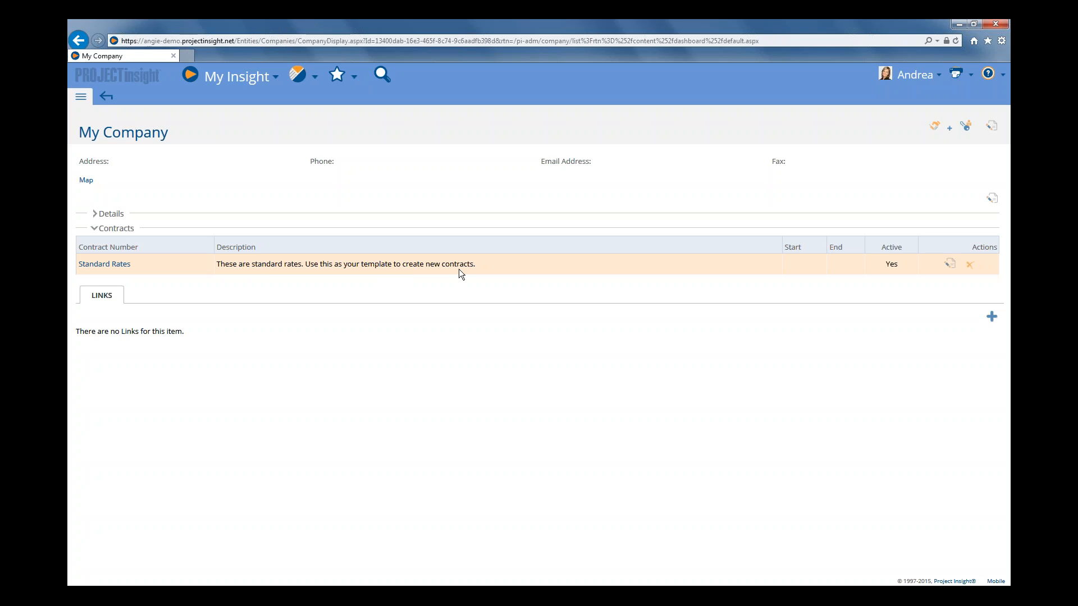
click(116, 269)
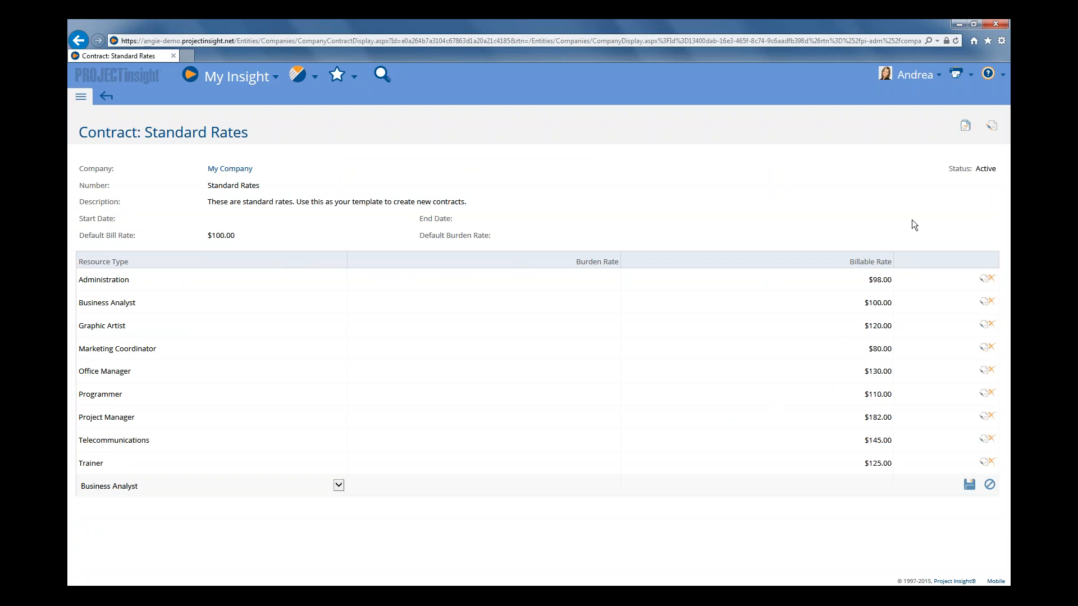
Copy the Standard Rates contract to Customer 123 under the contract number Discount Rate for 2015.
click(965, 127)
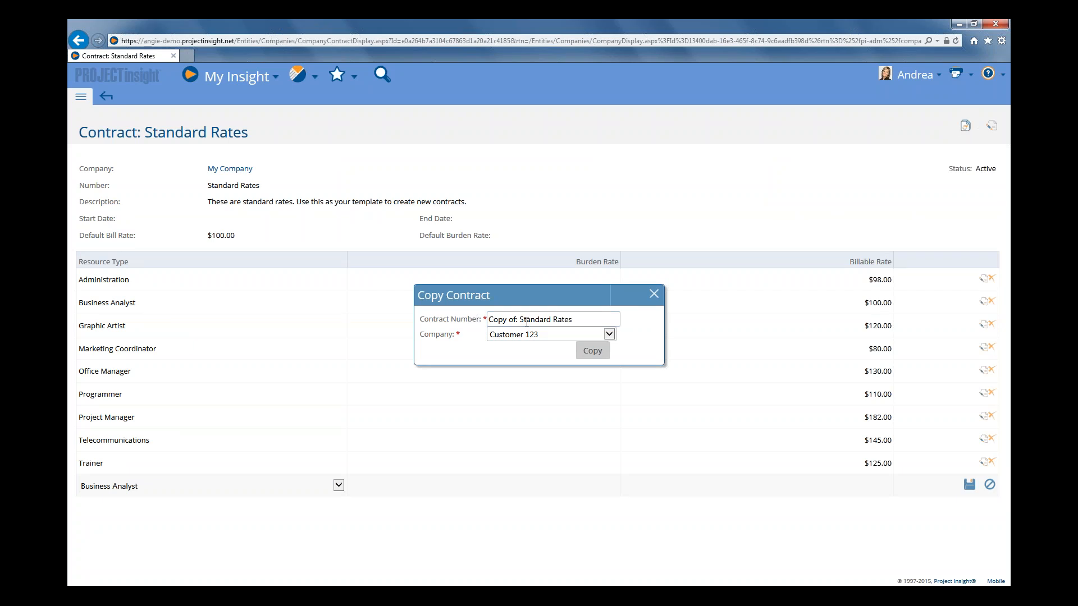
drag(580, 322, 497, 319)
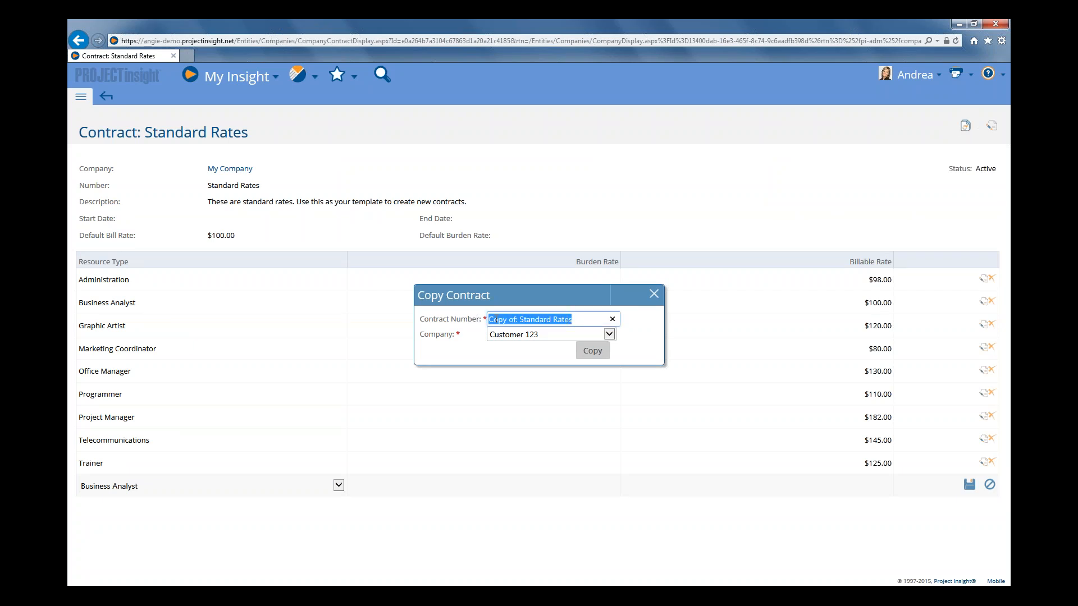
text(Disc)
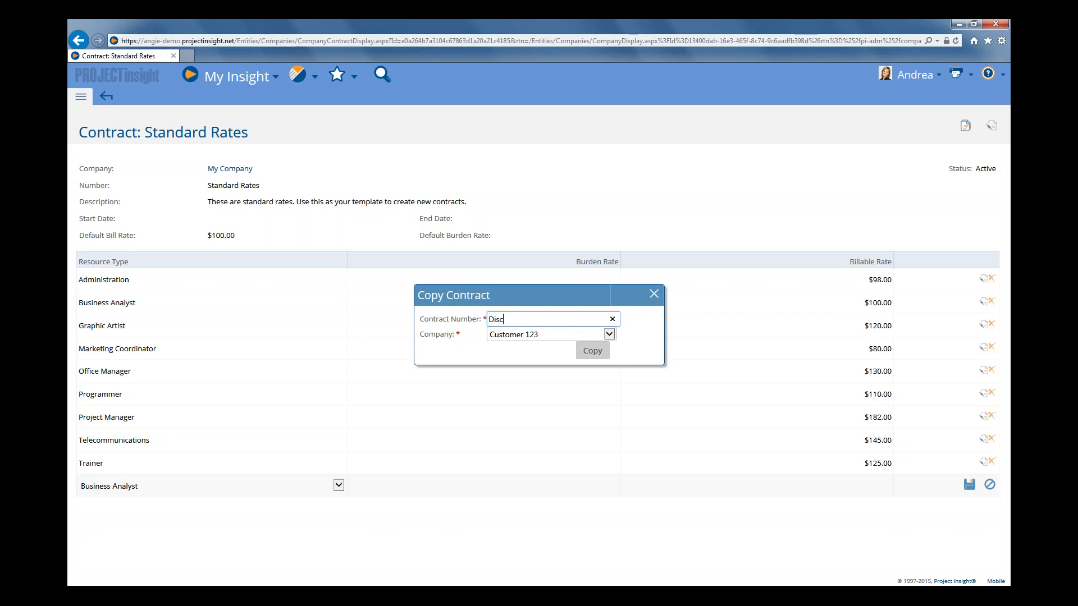
text(ount Rate for 2015)
click(609, 334)
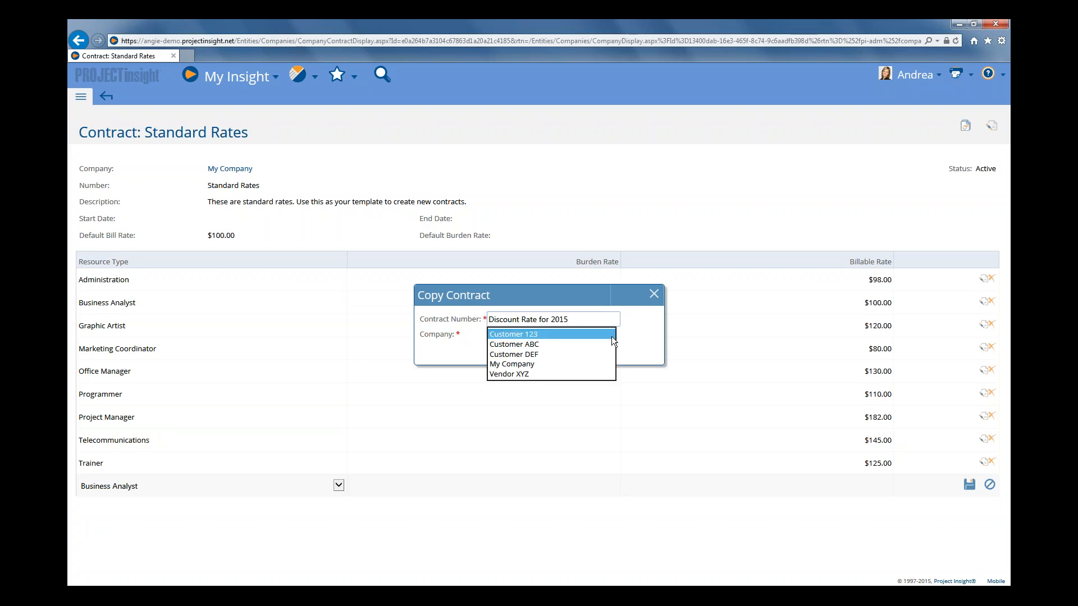
click(523, 335)
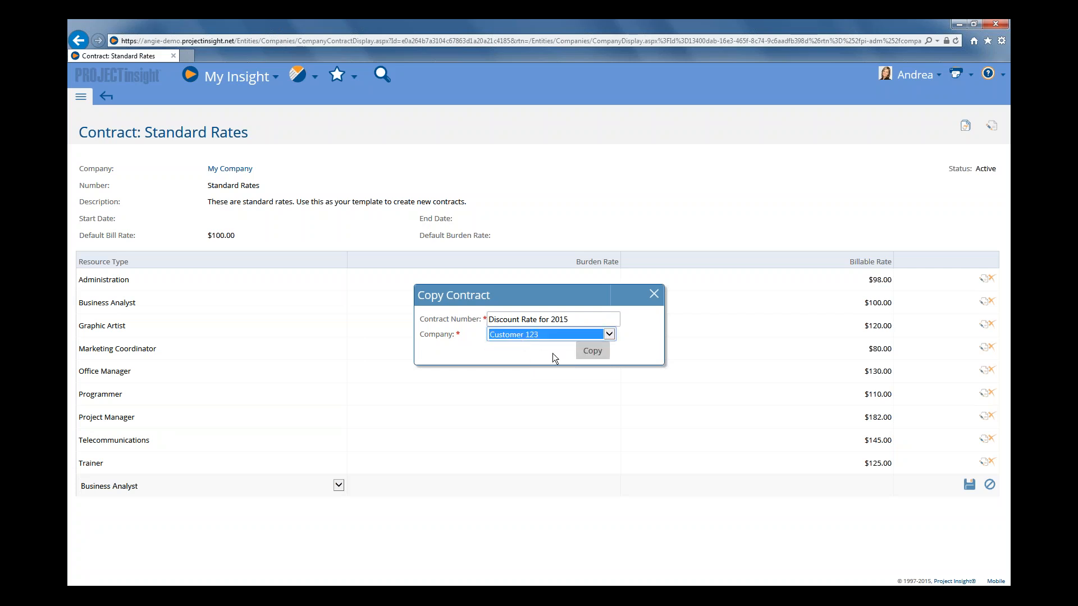
click(588, 353)
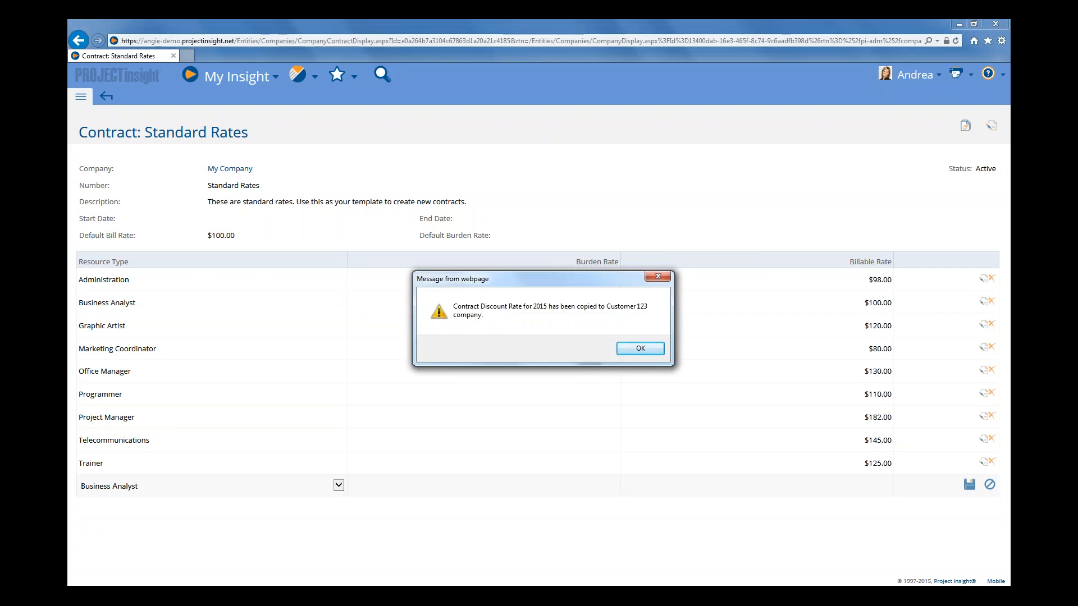
click(640, 349)
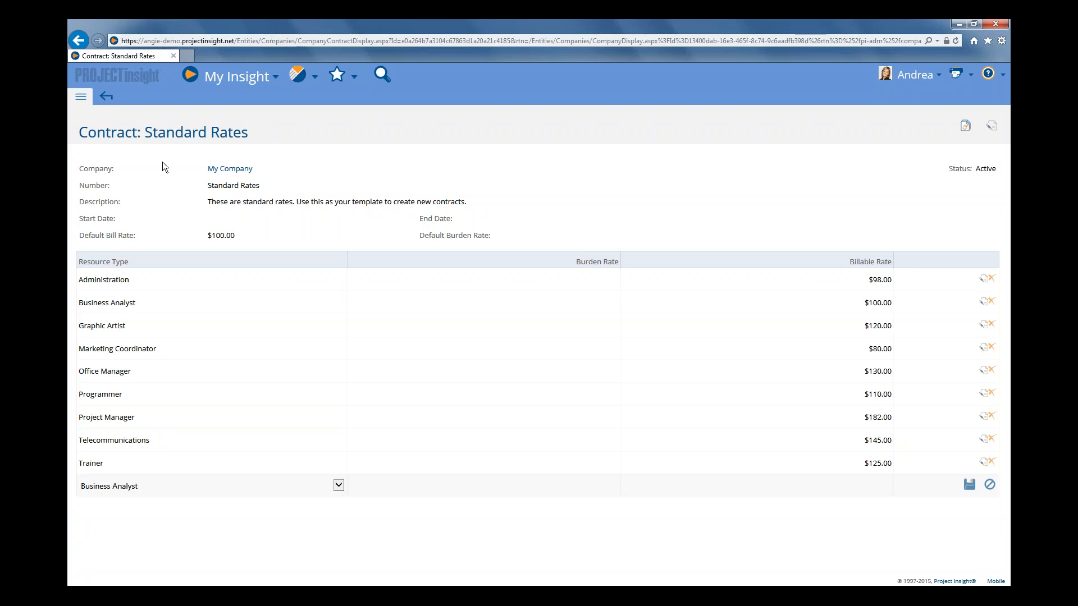
Return to the company list and open Customer 123's Discount Rate for 2015 contract to review its rates.
click(106, 97)
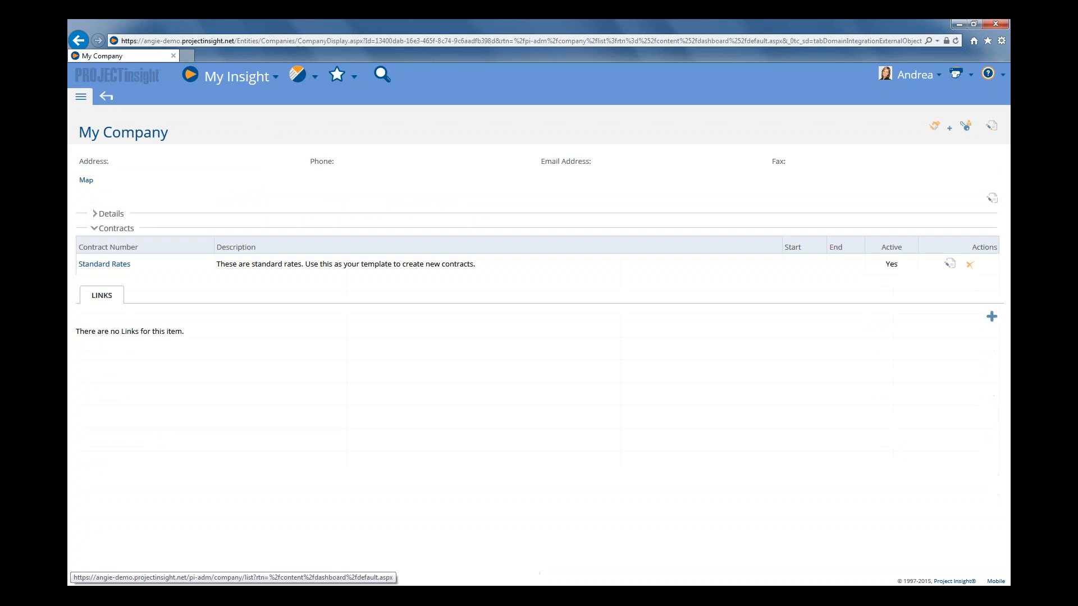
click(106, 97)
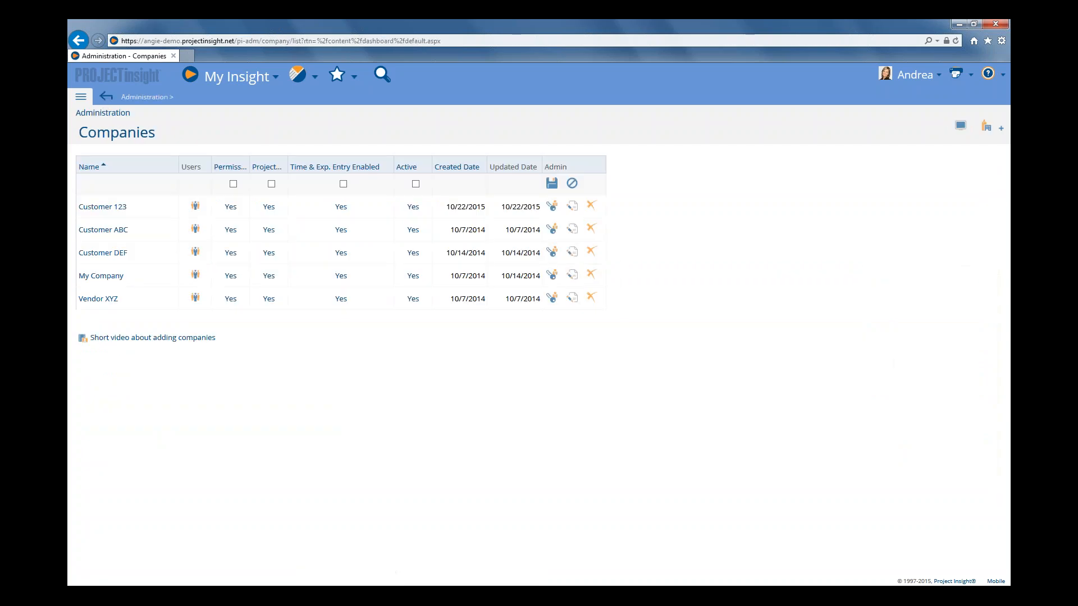
click(115, 208)
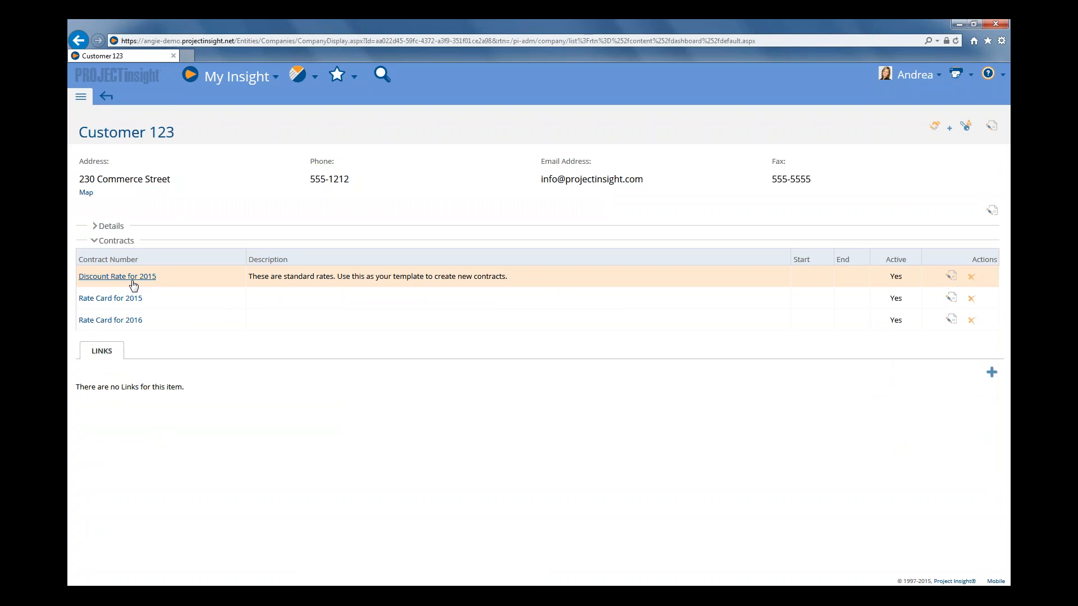
click(133, 280)
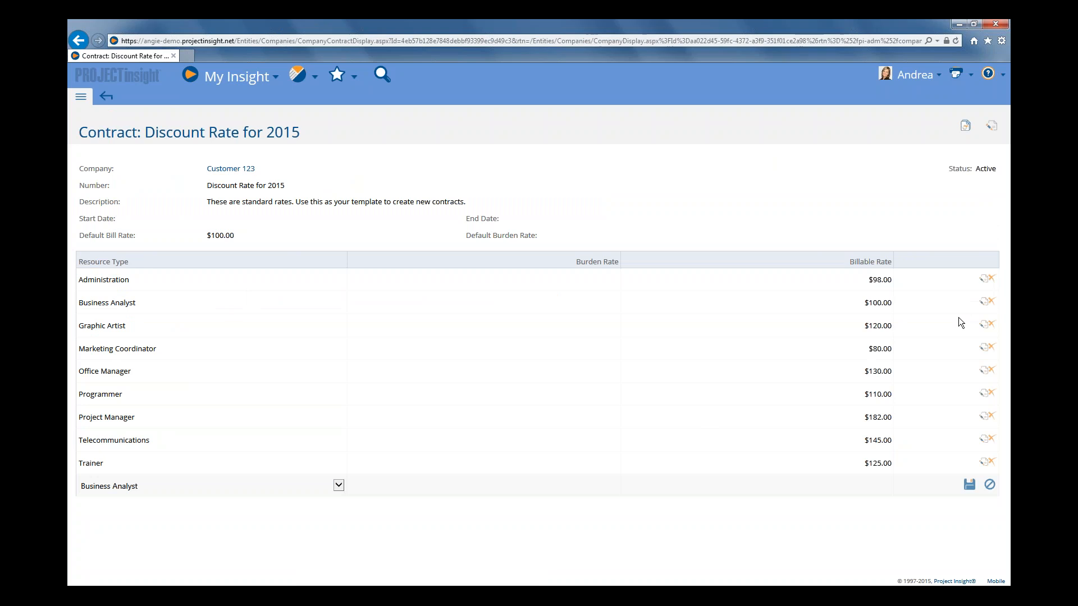
Set the billable rates in the Discount Rate for 2015 contract to 85 for Administration and 90 for Business Analyst.
click(984, 279)
drag(778, 275, 572, 283)
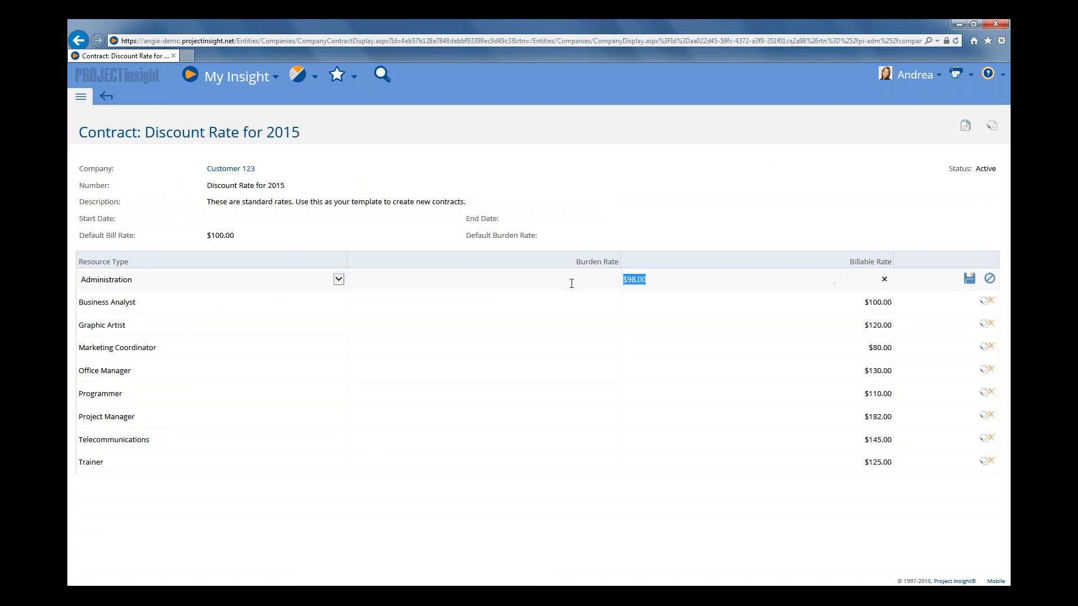
text(85)
click(987, 304)
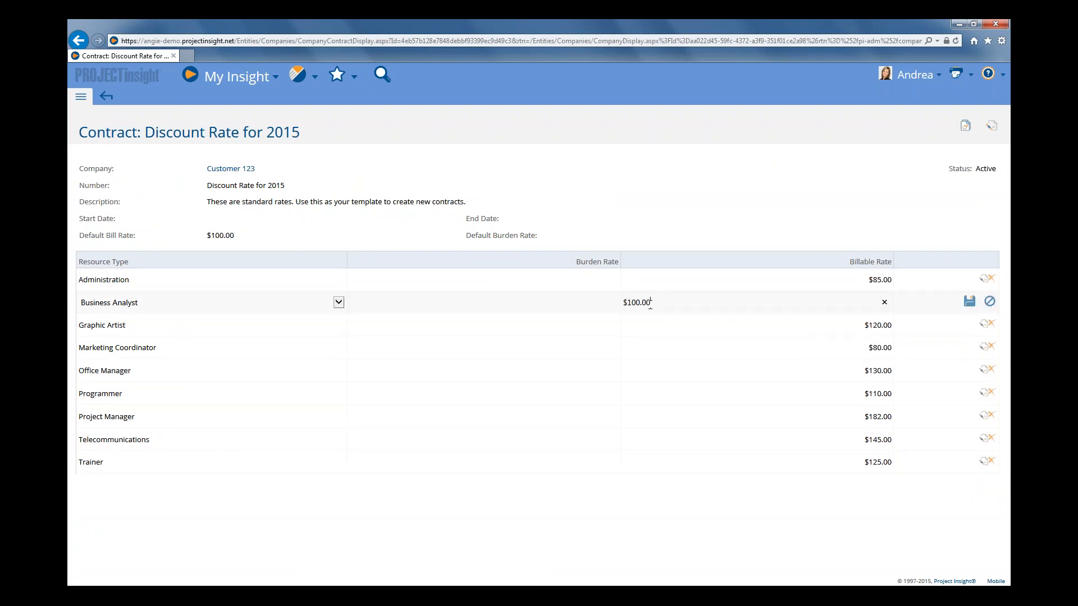
drag(652, 302, 621, 301)
text(90)
click(970, 301)
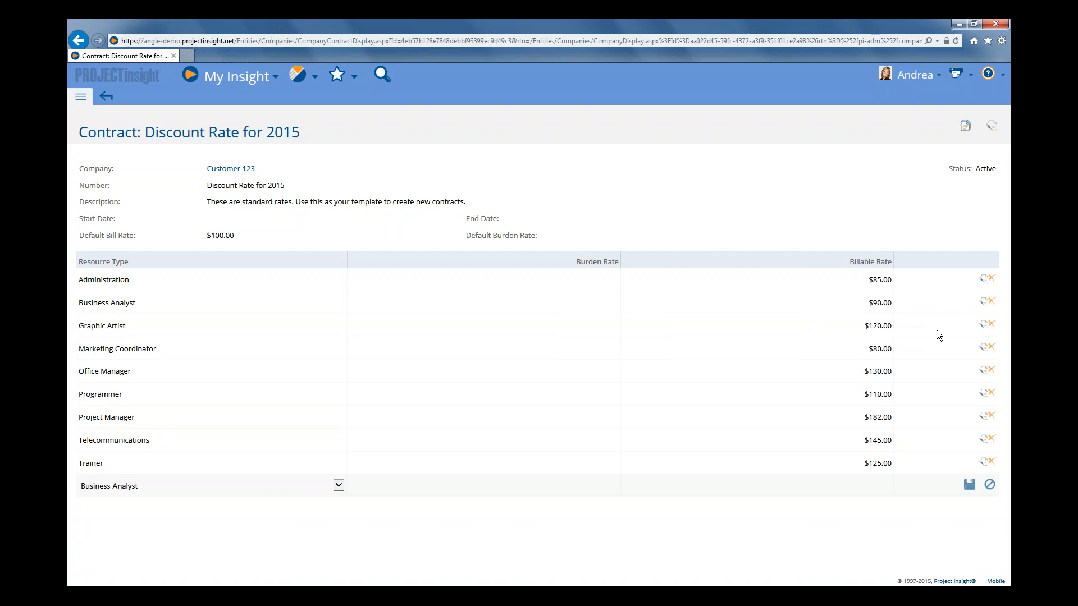
Set the Graphic Artist billable rate in the Discount Rate for 2015 contract to 110.
click(982, 326)
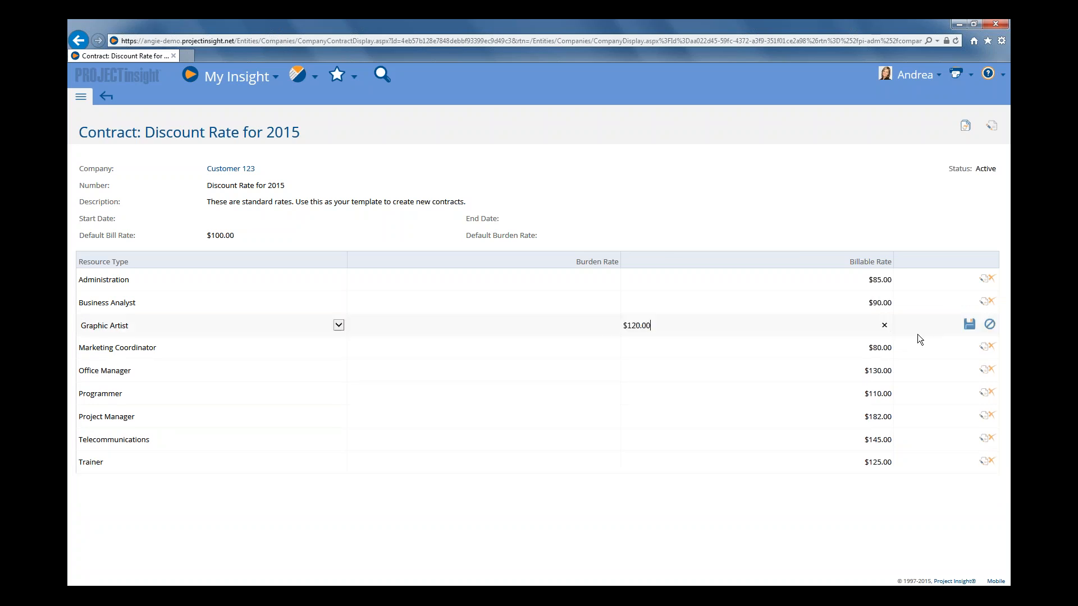
double_click(646, 326)
text(110)
click(969, 324)
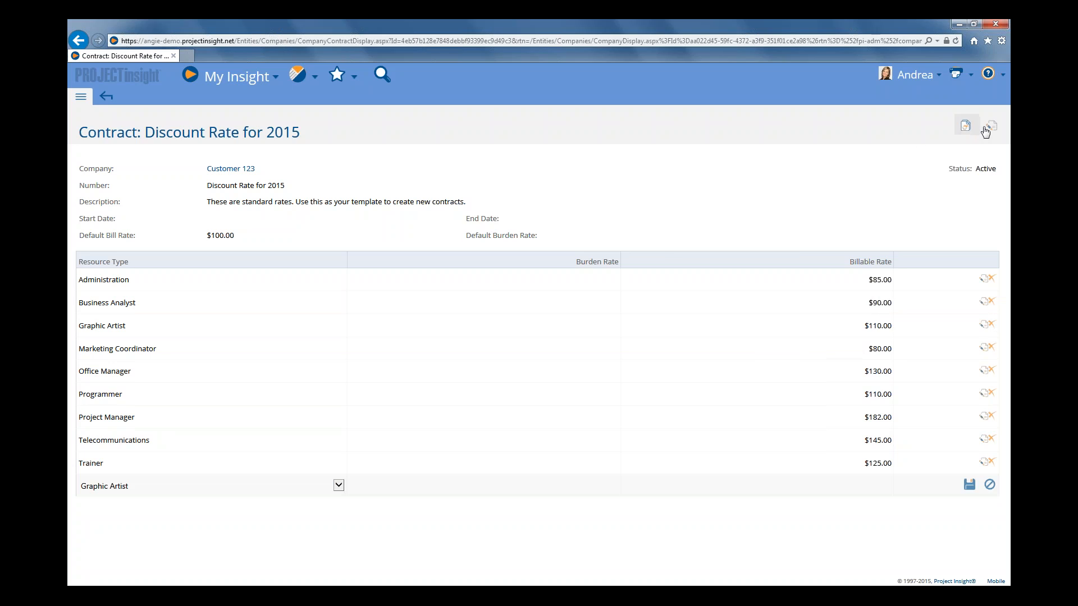
Replace the contract's description with "Discount rates use for multiple projectd" and save the contract.
click(965, 125)
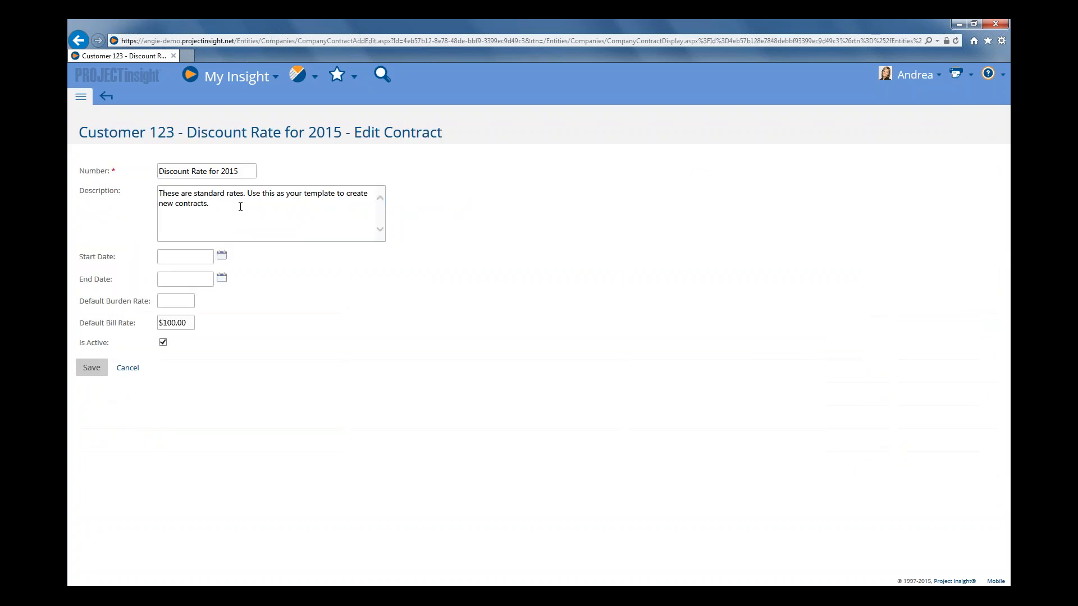
drag(240, 207, 171, 189)
text(Discount)
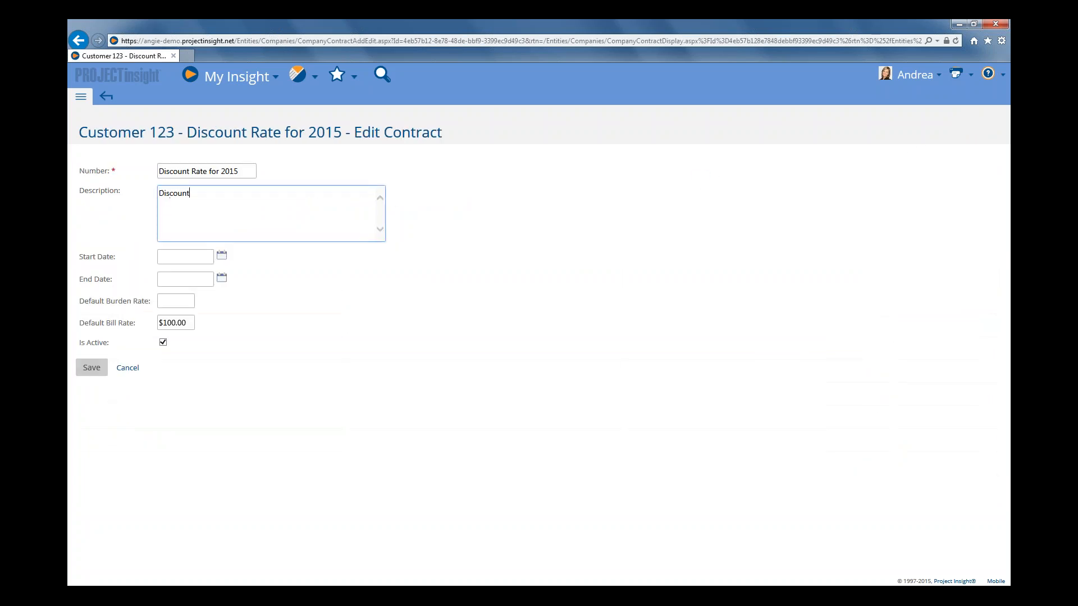
text( rates use for multiple projectd)
click(92, 367)
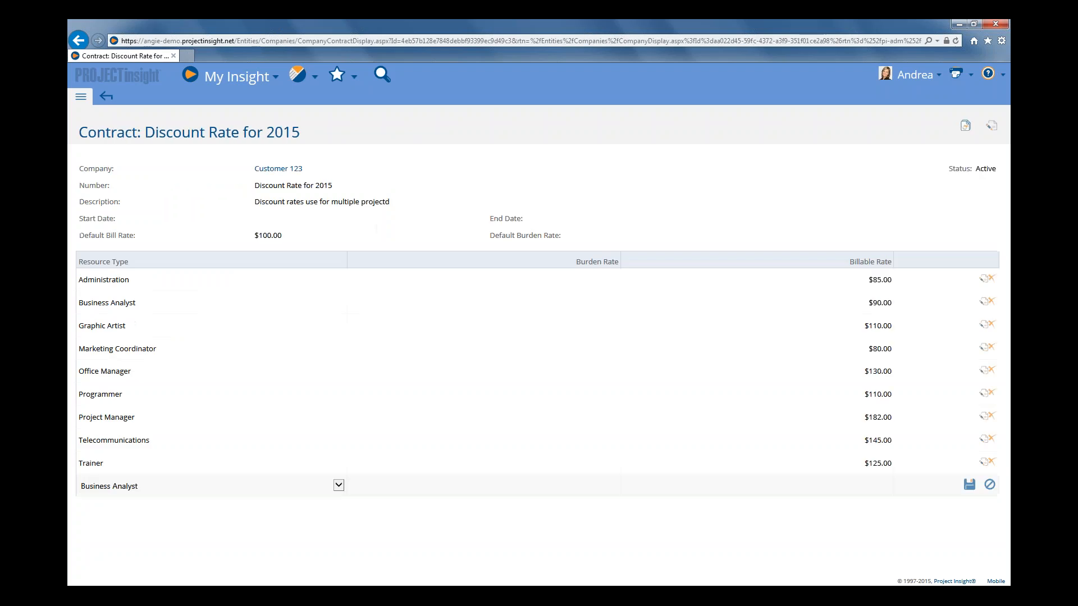
drag(388, 204, 364, 207)
Open the Projects folder from the main navigation and collapse the navigation again.
click(80, 96)
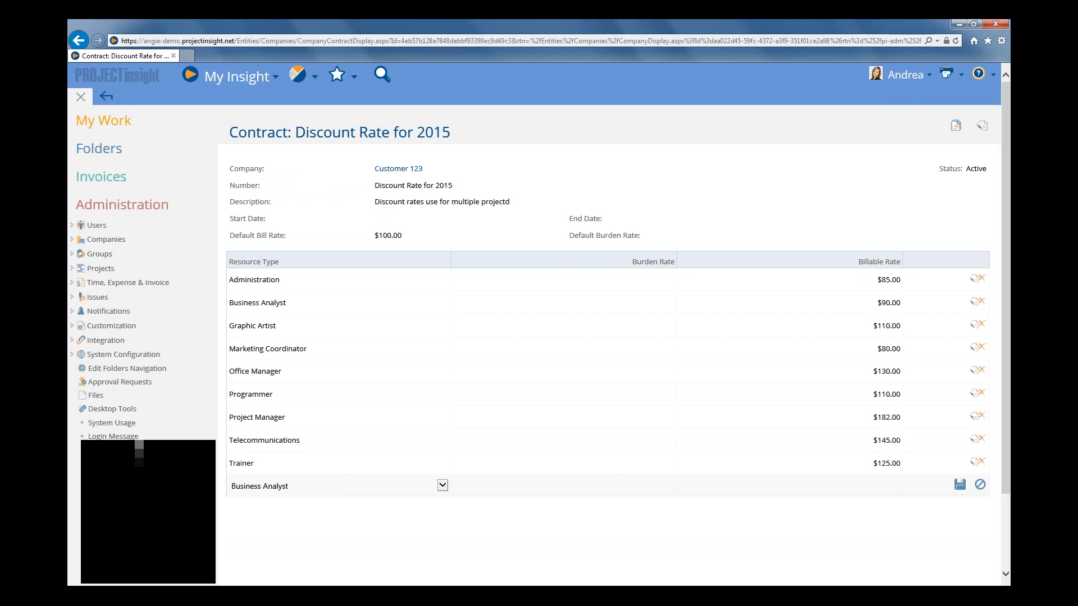
click(107, 211)
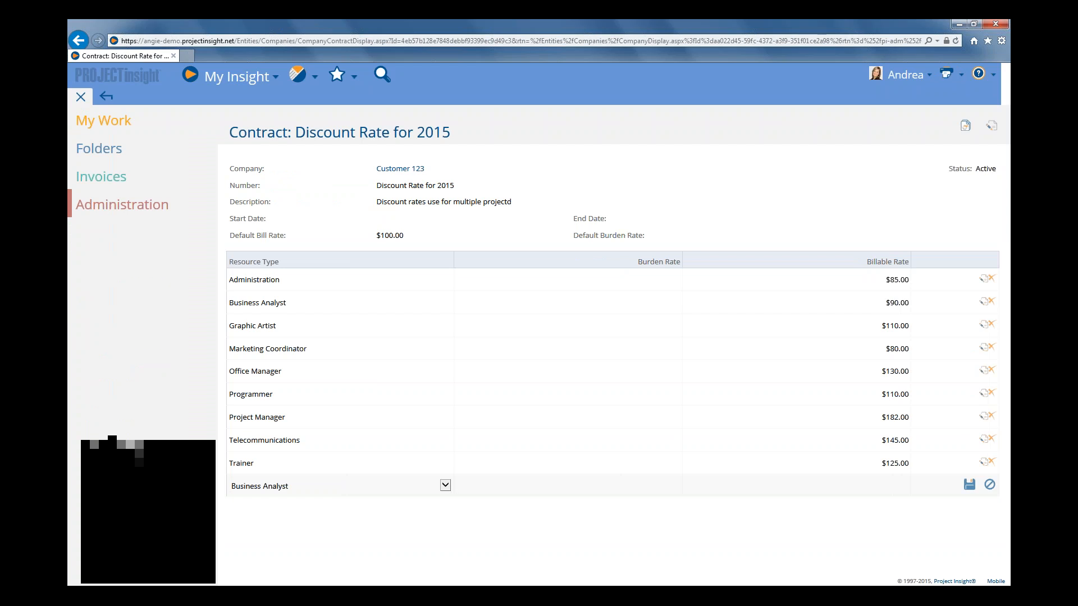
click(112, 157)
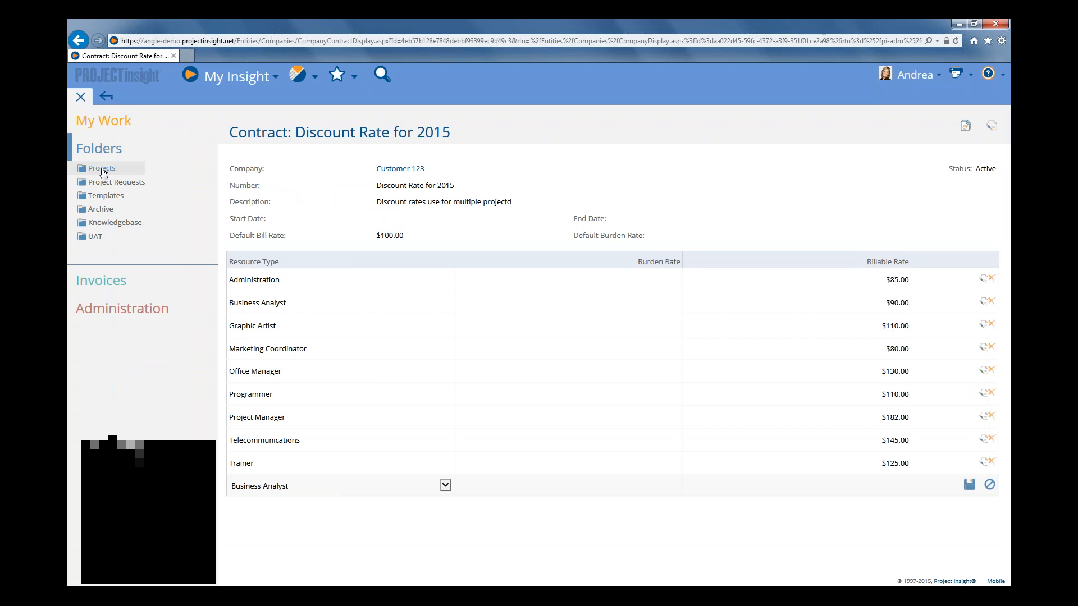
click(103, 169)
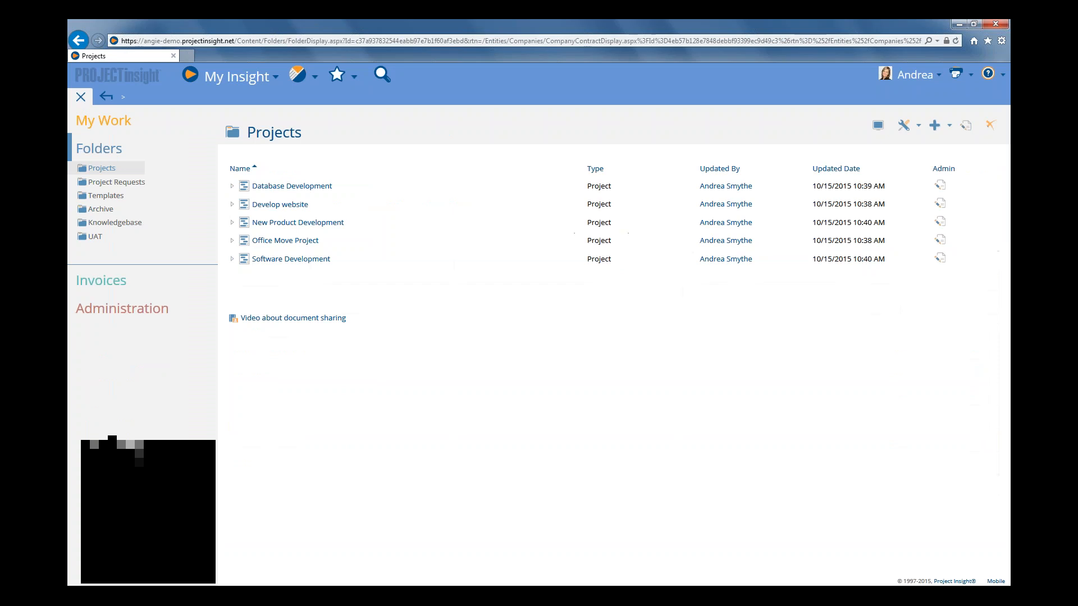
click(80, 97)
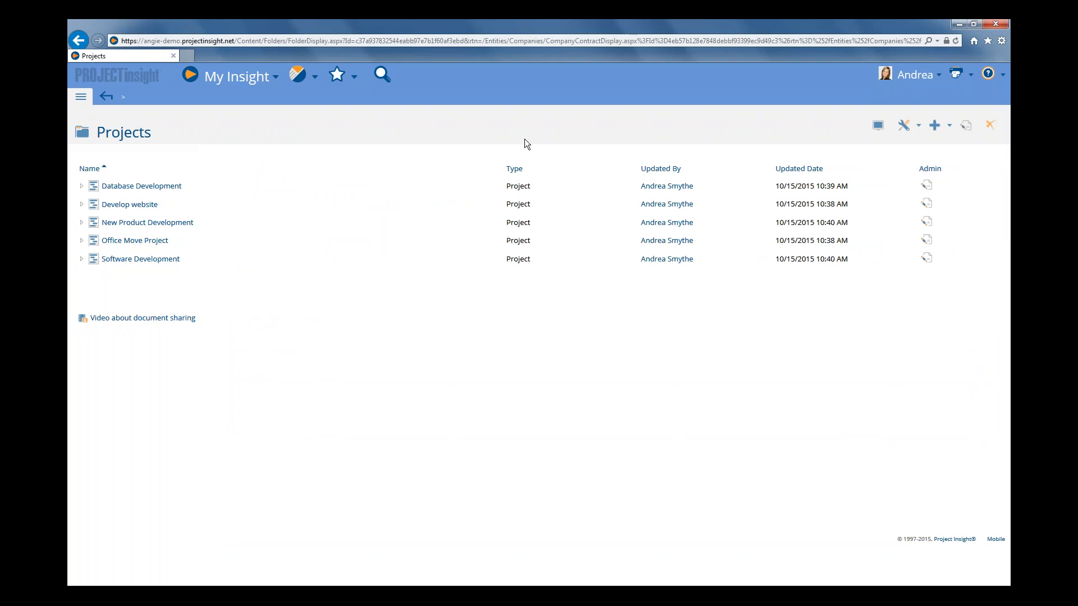
Start a new project named "New Company website" in the Projects folder, copied from the Software Development template.
click(934, 133)
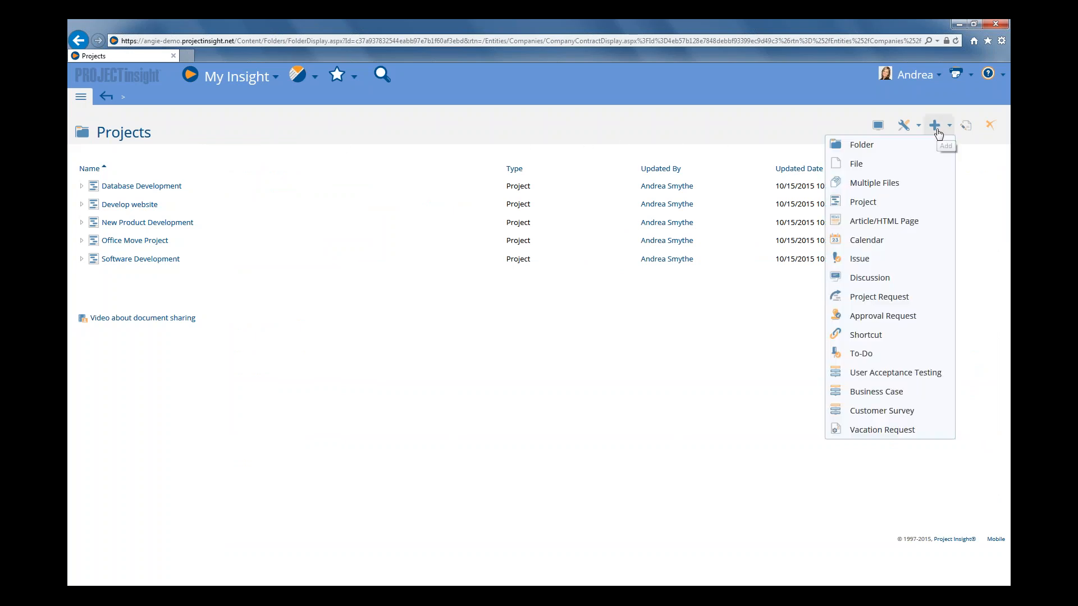
click(859, 203)
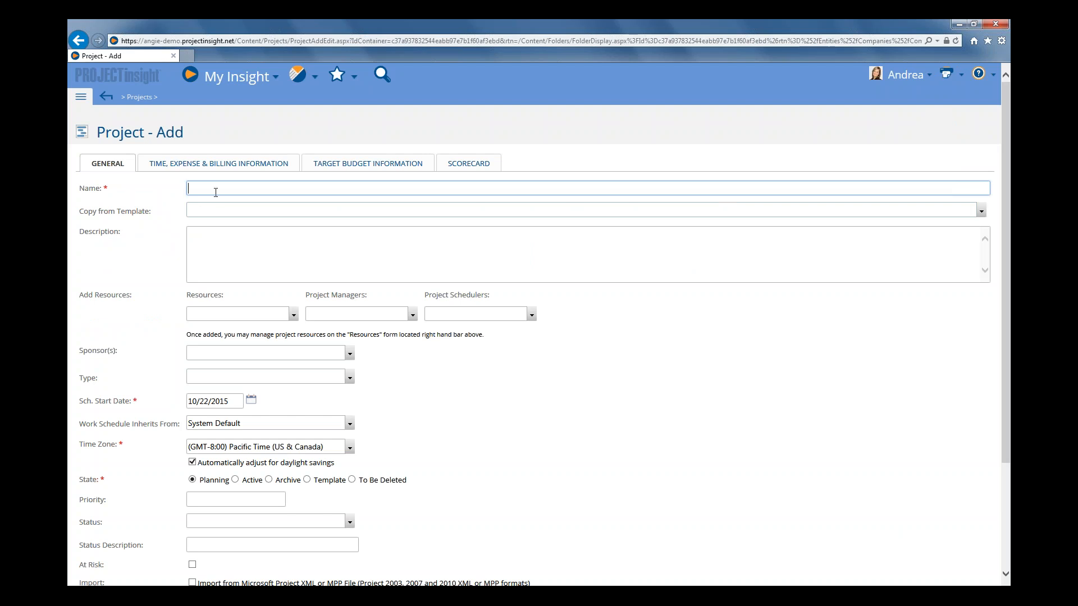
text(New Company website)
click(192, 210)
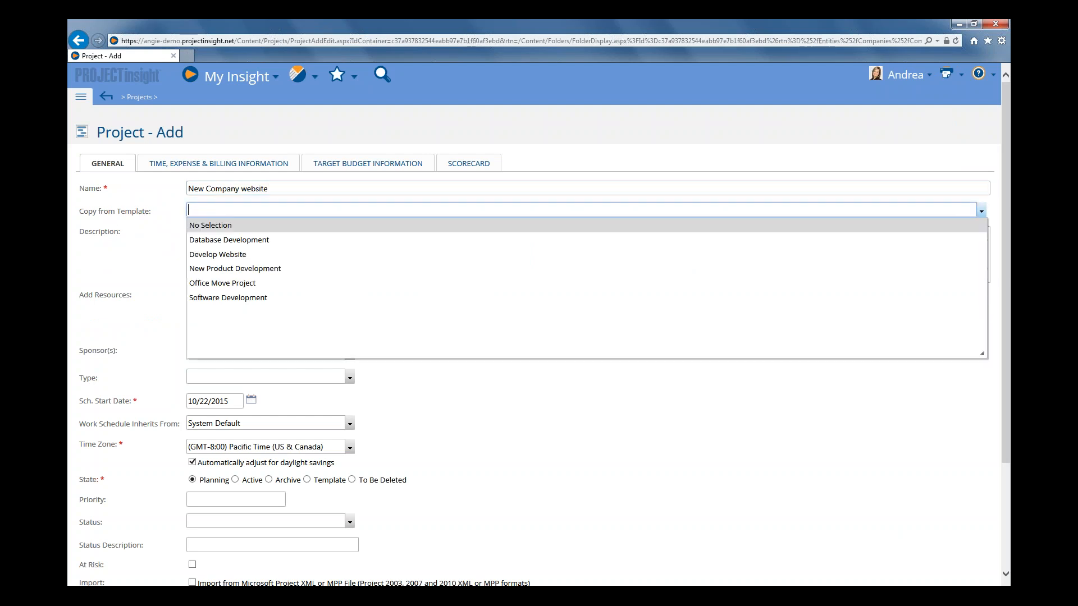
click(233, 299)
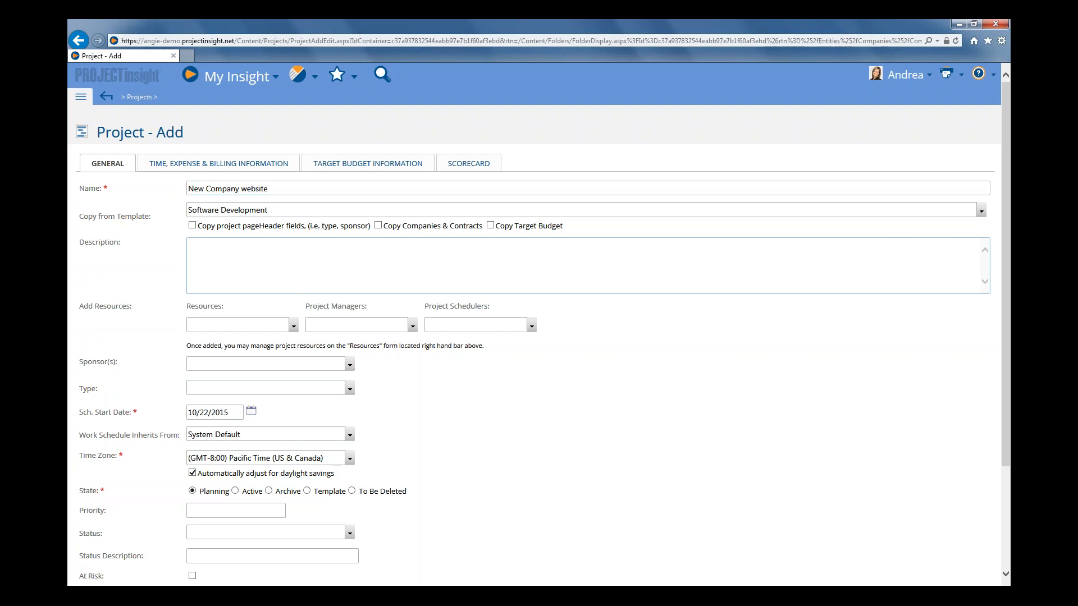
Assign Customer 123 as the company in the new project's time, expense and billing information.
click(234, 166)
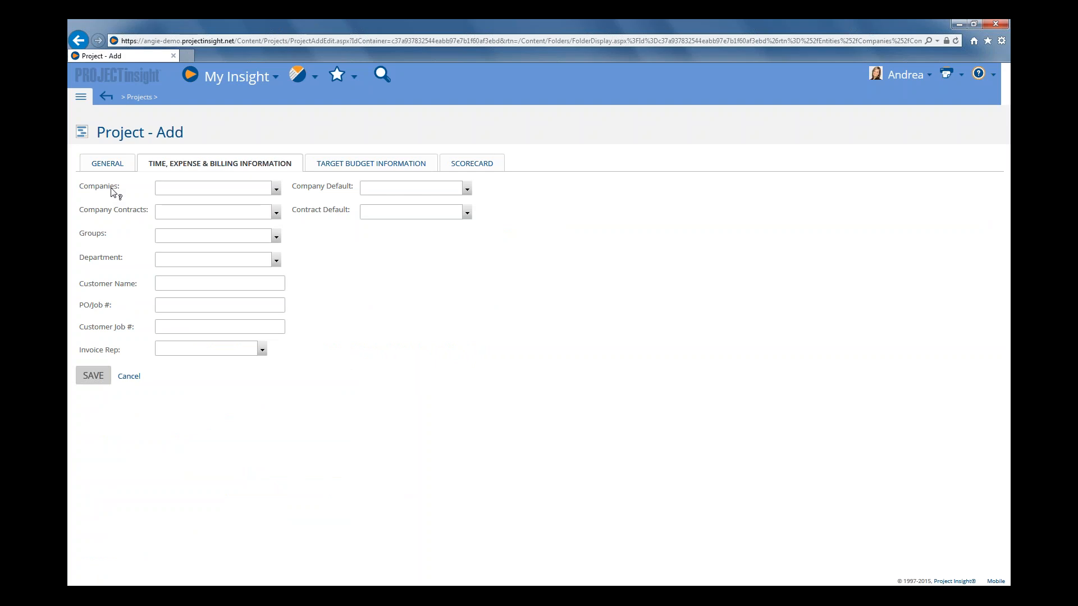
click(277, 190)
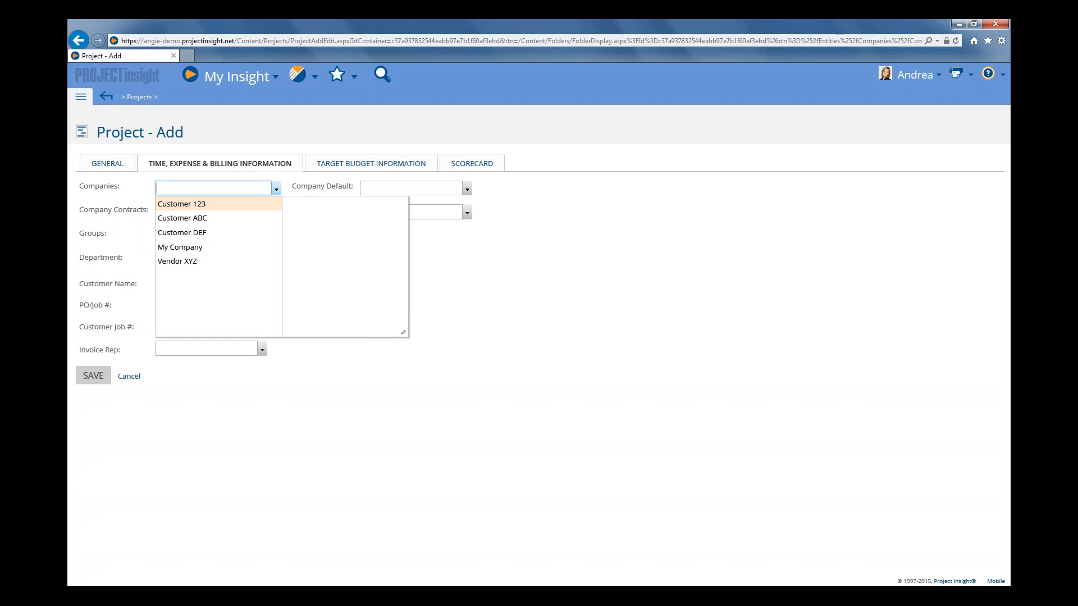
click(181, 204)
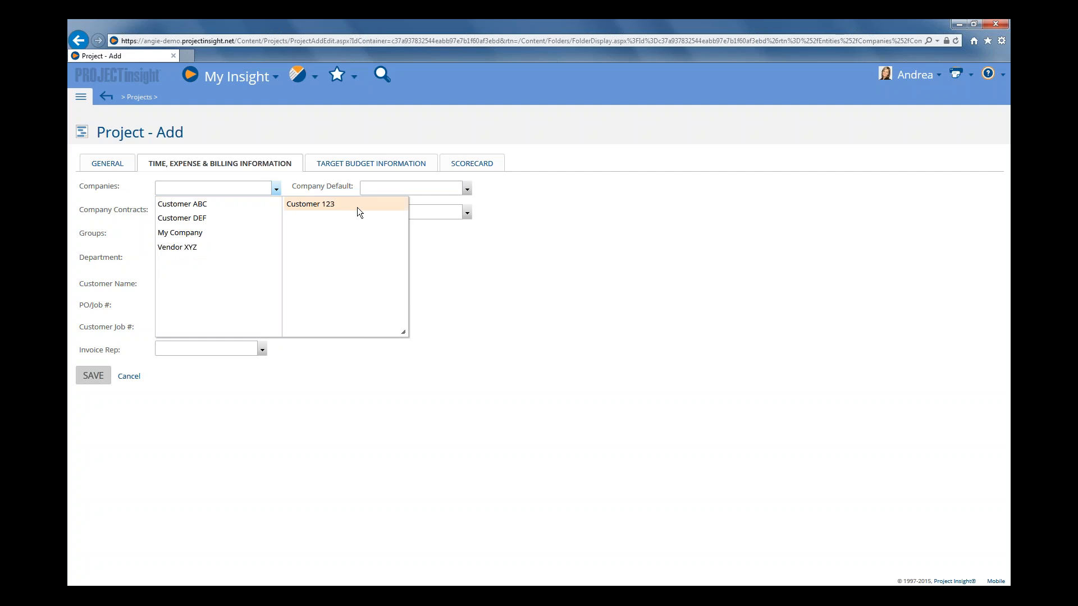
click(546, 255)
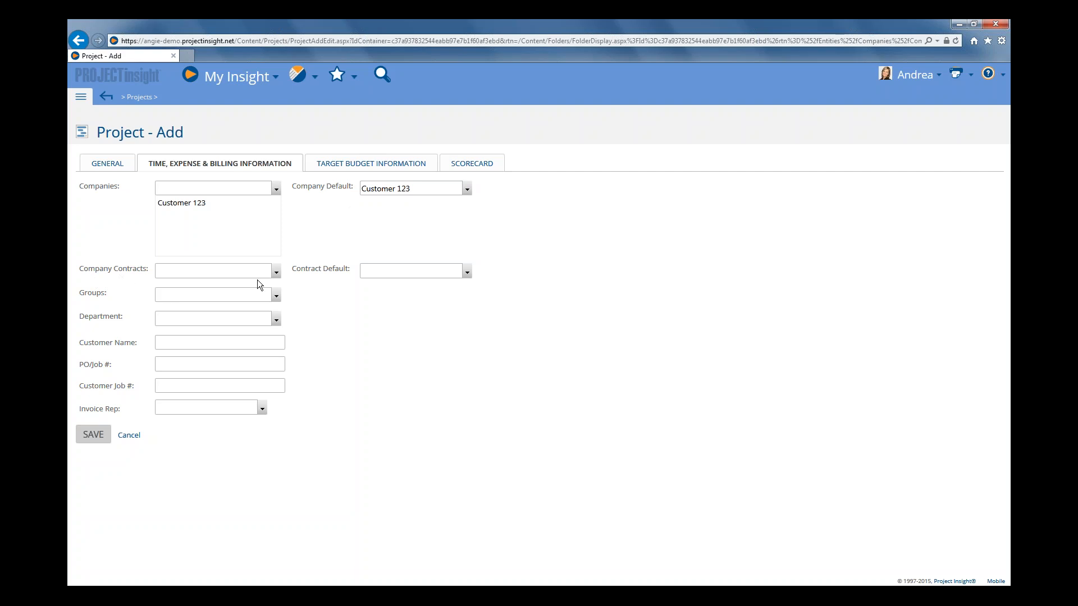
Assign the Customer 123 - Rate Card for 2015 contract to the new project, and save and display the project.
click(277, 271)
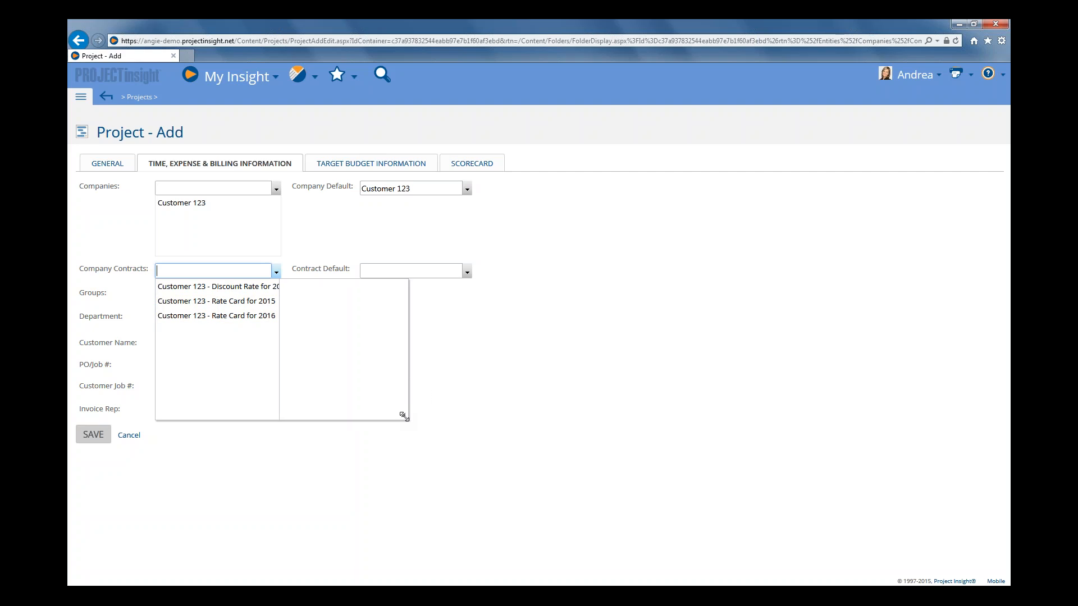
drag(403, 416, 462, 441)
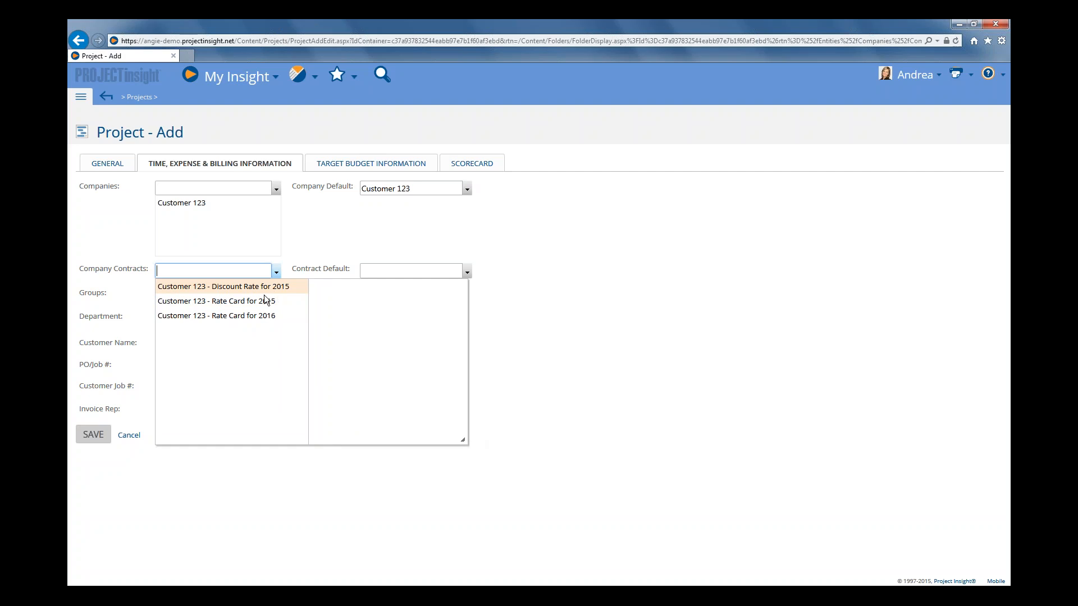
click(250, 302)
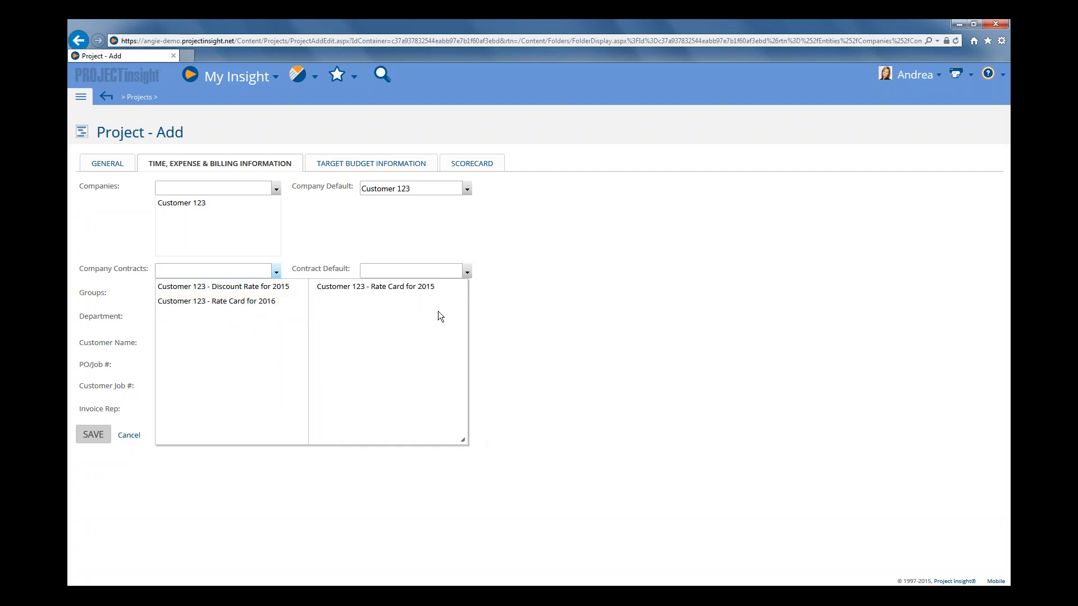
click(553, 284)
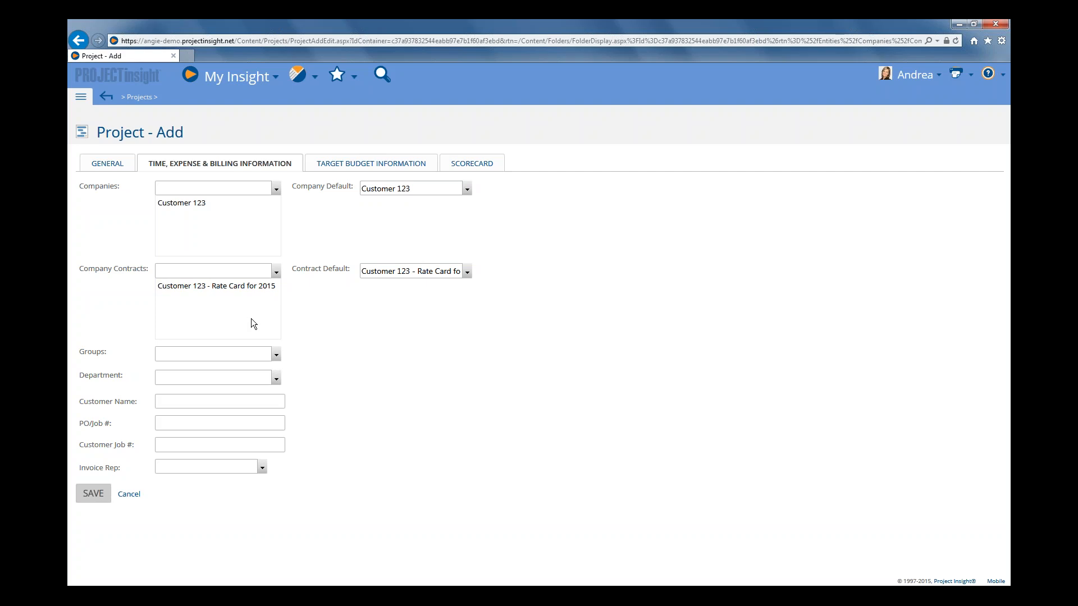
mouse_move(100, 497)
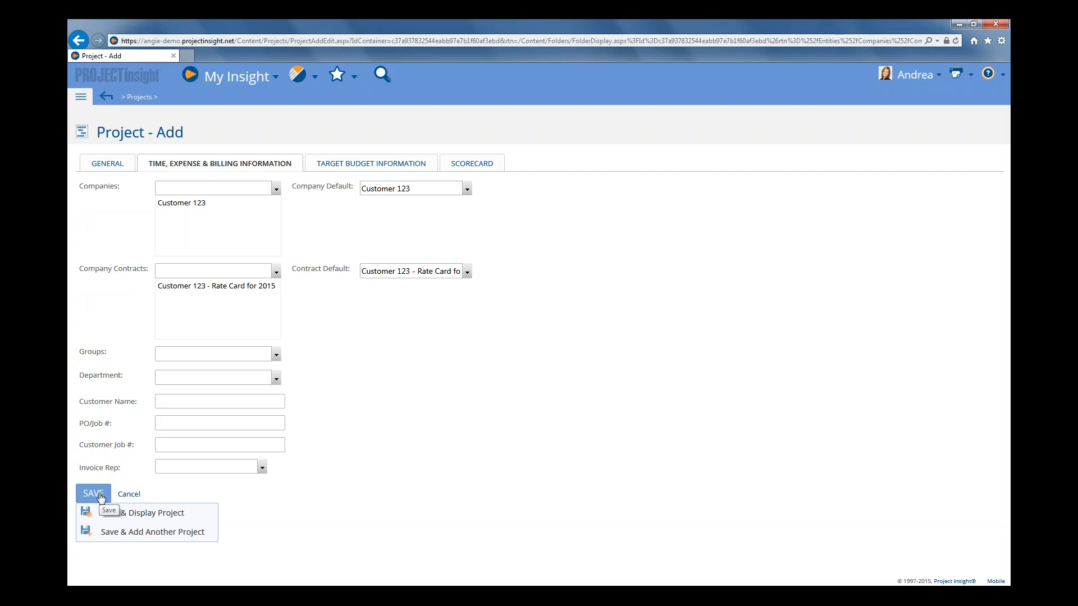
click(130, 516)
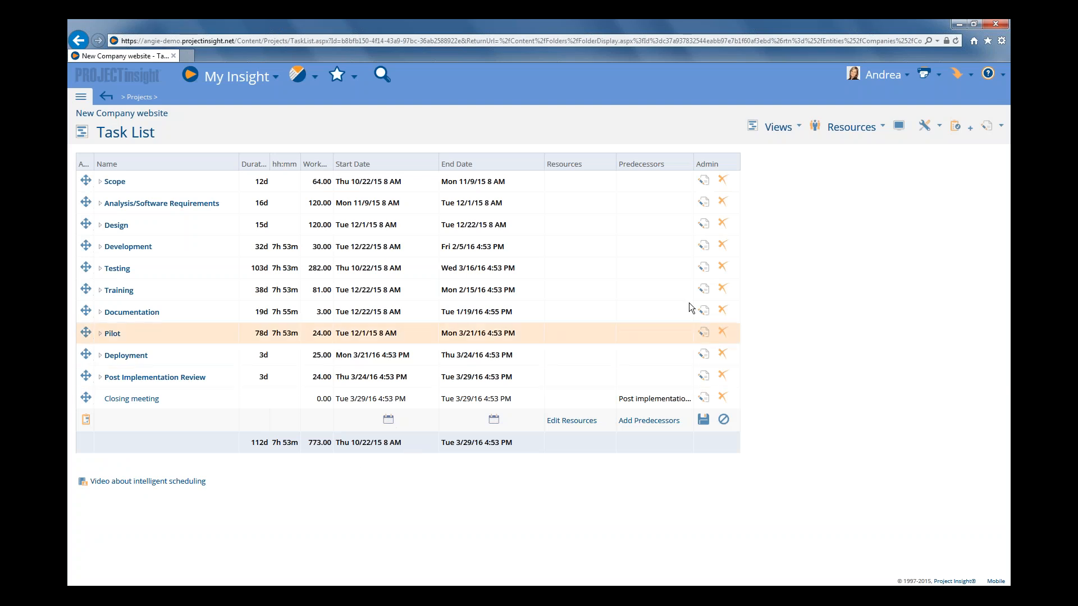
Open the options of the New Company website project.
click(785, 128)
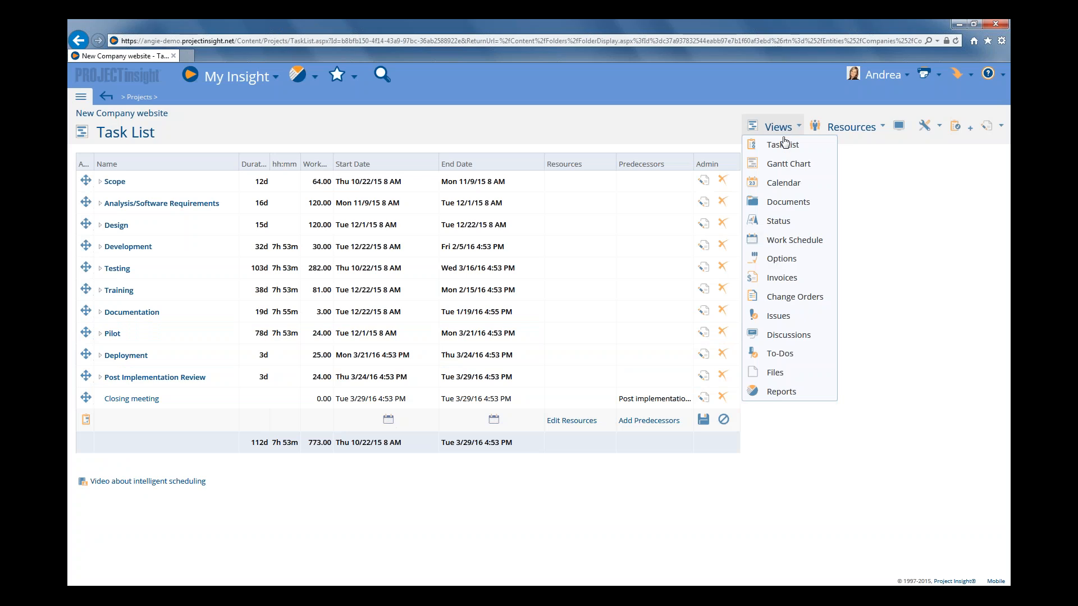
click(782, 259)
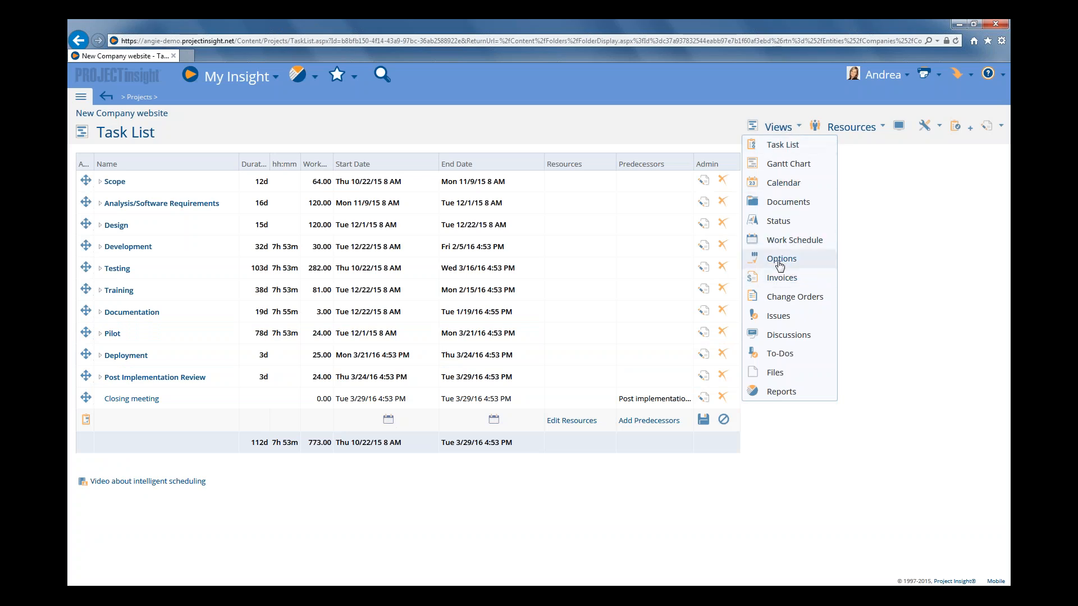
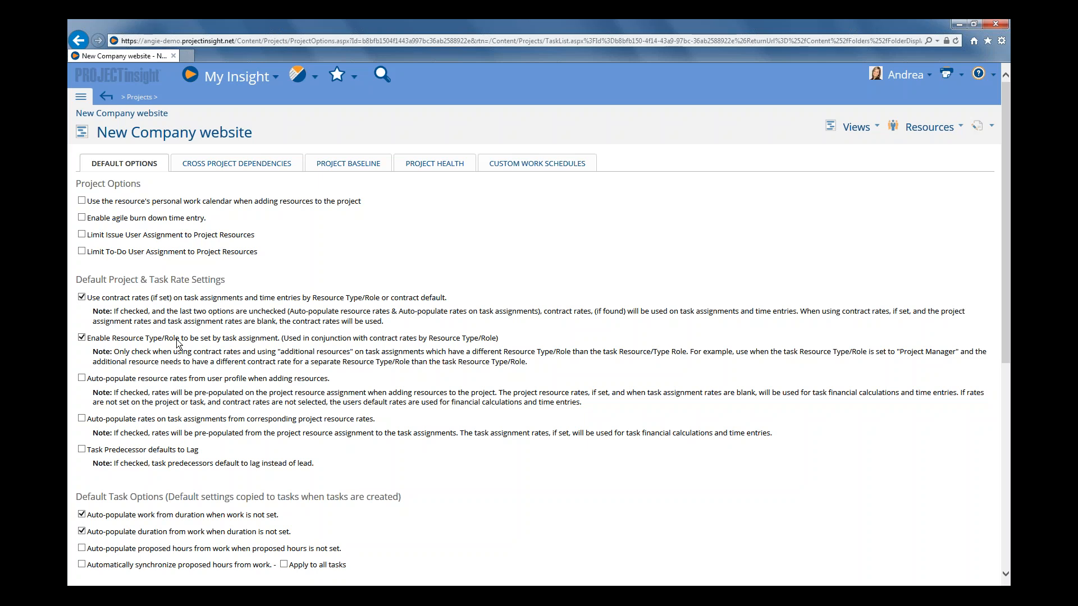
Review the default project and task options of New Company website, save them and return to the task list.
scroll(177, 342, down, 5)
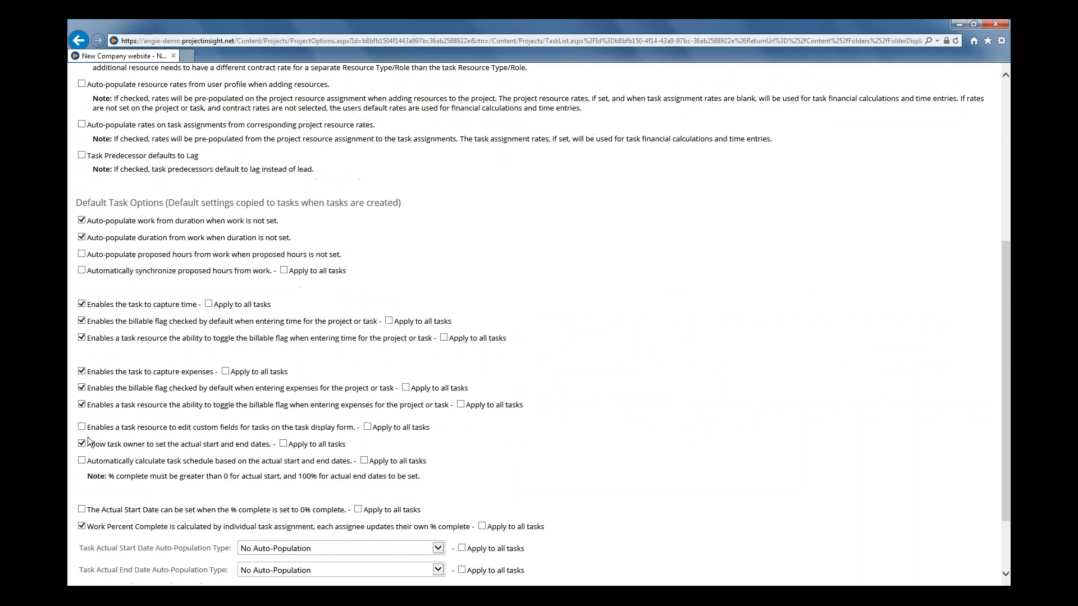
scroll(88, 441, down, 2)
click(92, 559)
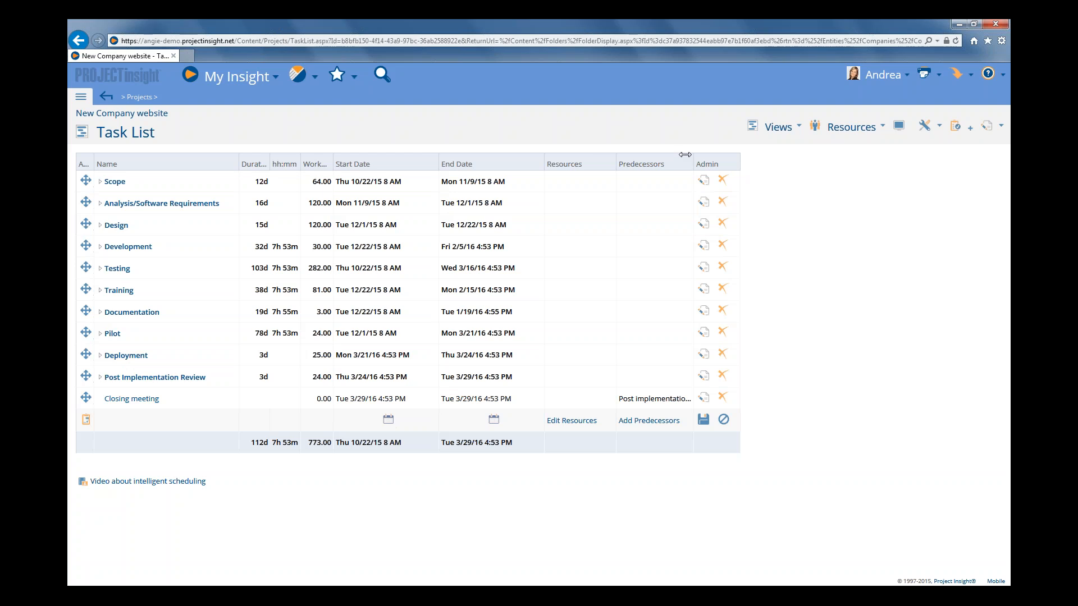
Open the task list's display options with the column selection expanded, and move the window clear of the table headers.
click(899, 130)
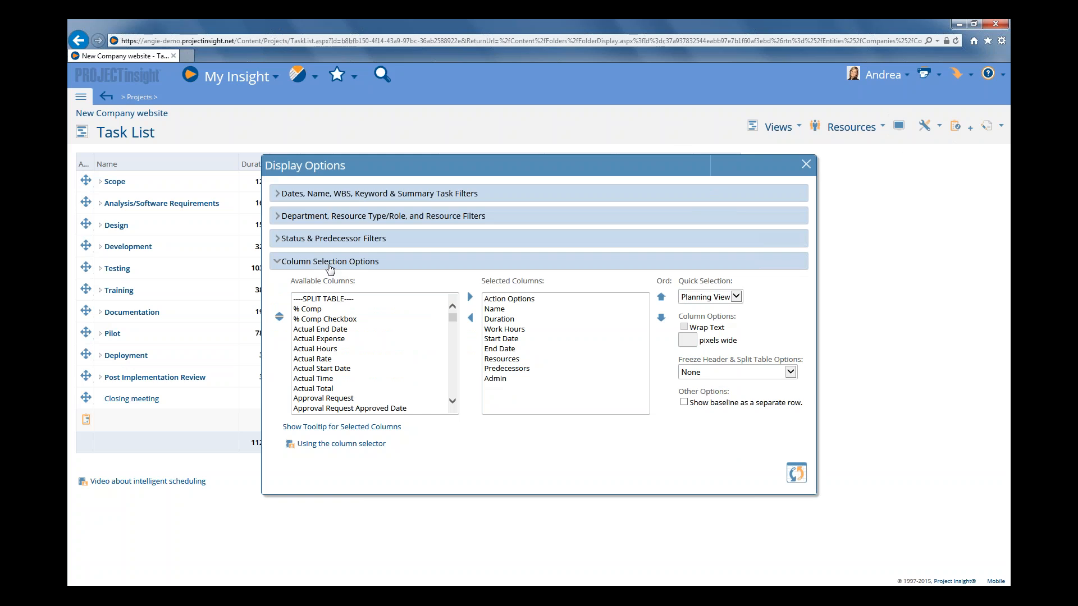
click(330, 266)
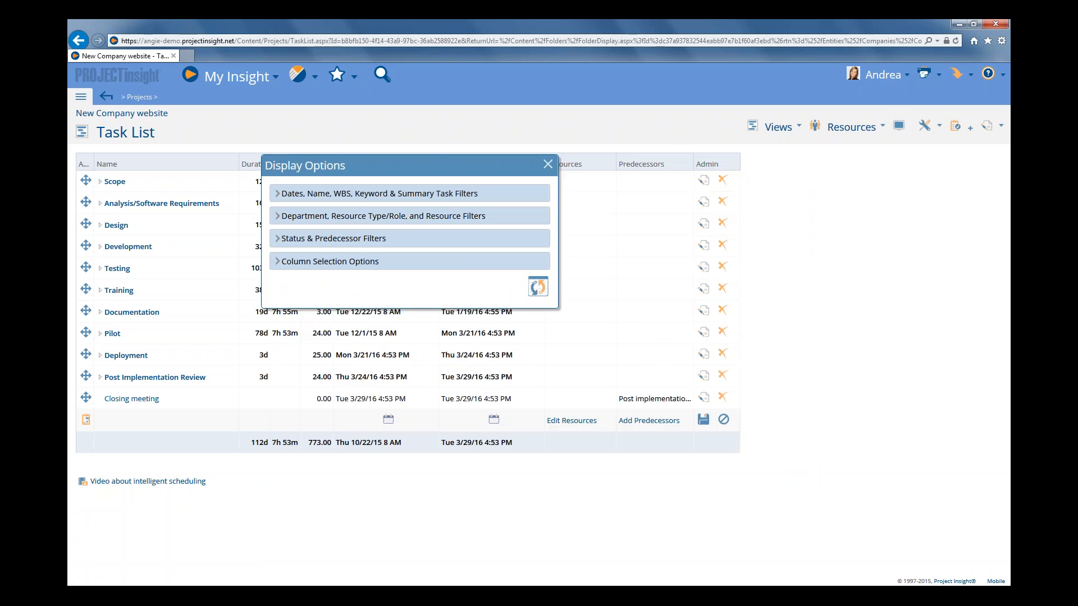
click(330, 262)
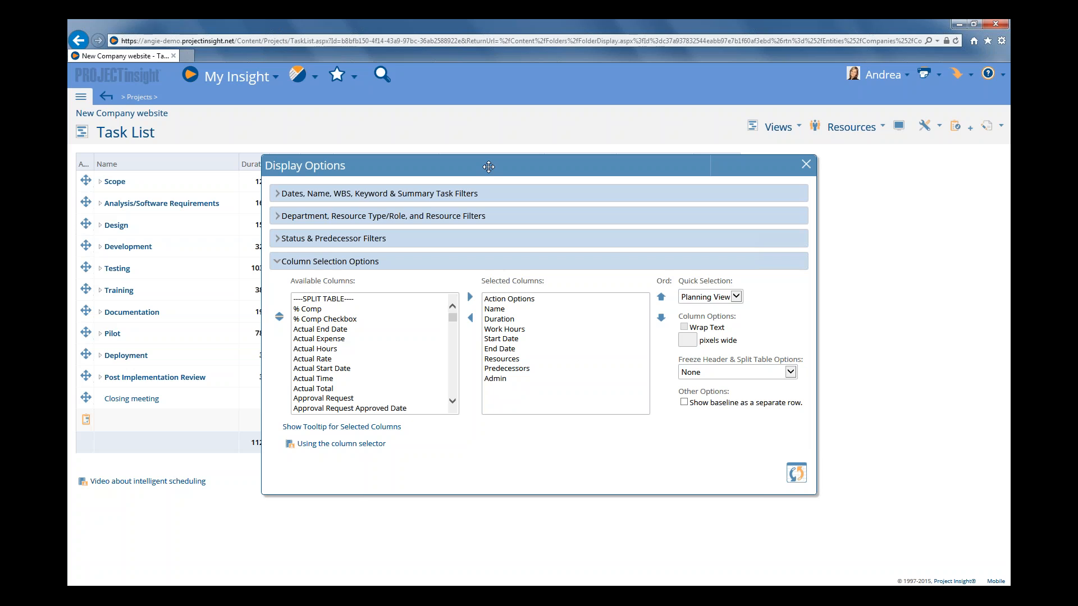
drag(489, 166, 469, 232)
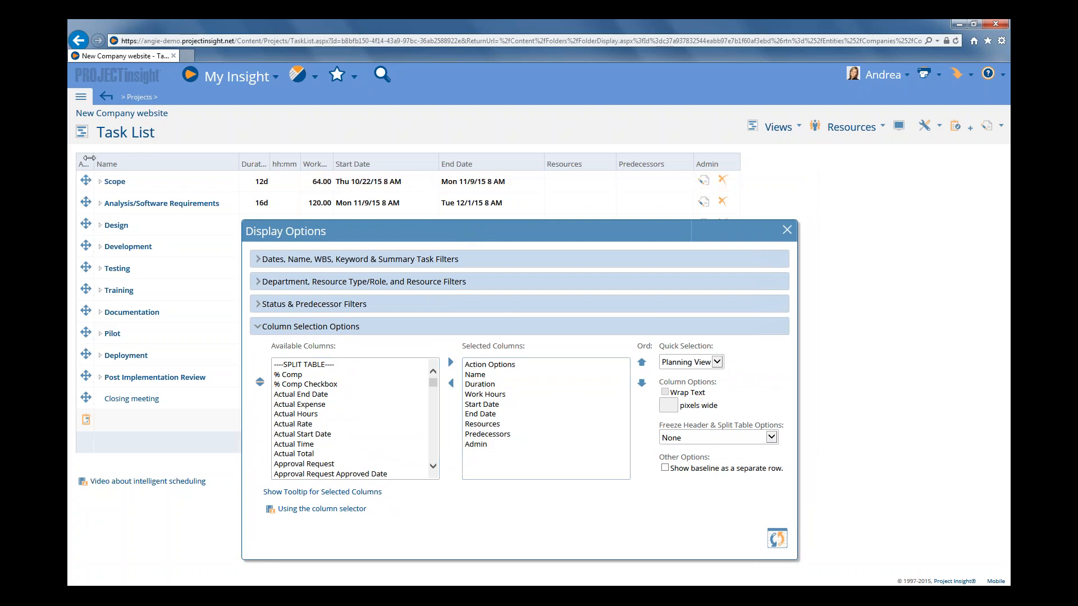
Widen the Action Options, Duration and Work Hours columns of the task list to fit their full headings.
drag(85, 156, 149, 158)
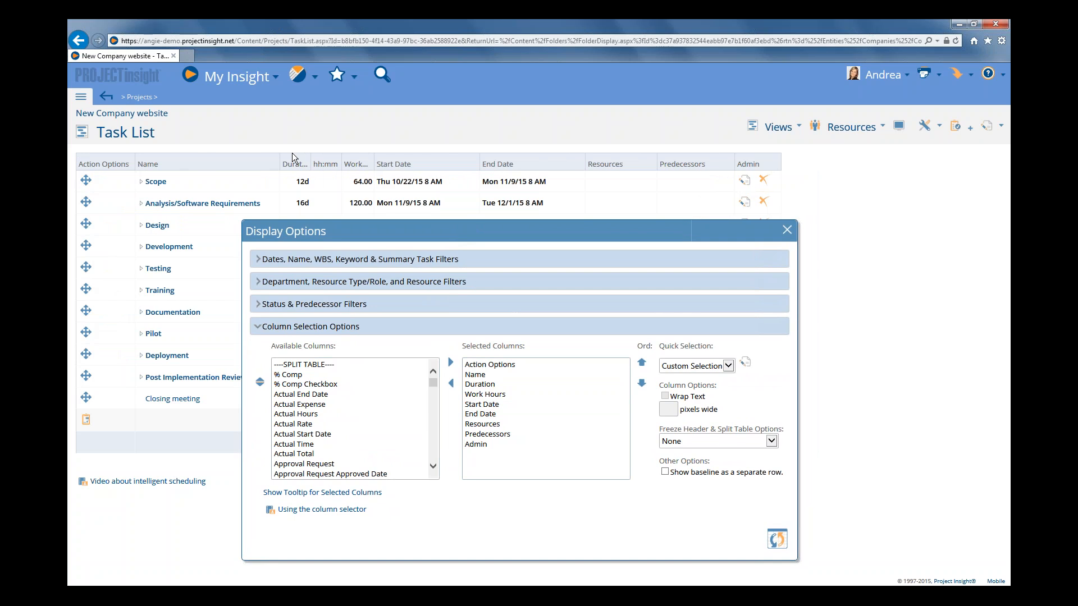
double_click(311, 157)
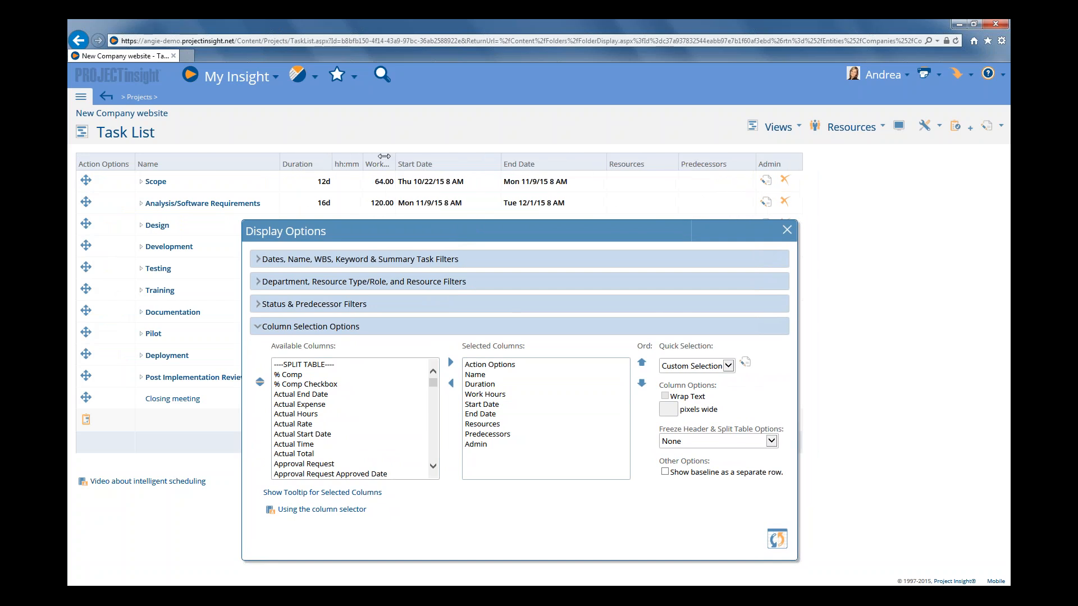
double_click(395, 157)
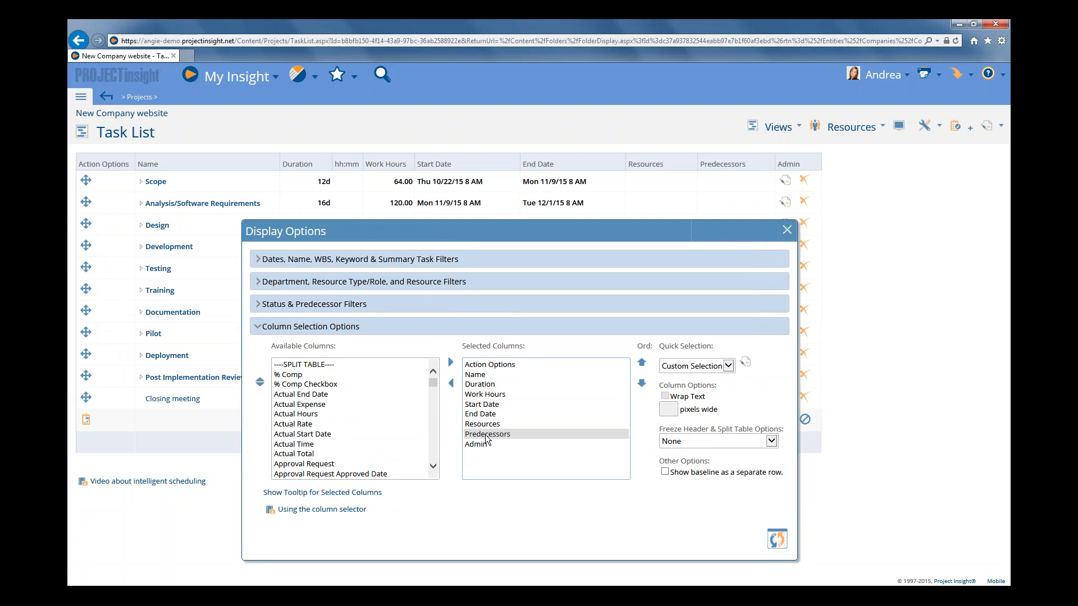
Add the Resource Type/Role column to the selected task list columns, directly before Predecessors.
click(486, 435)
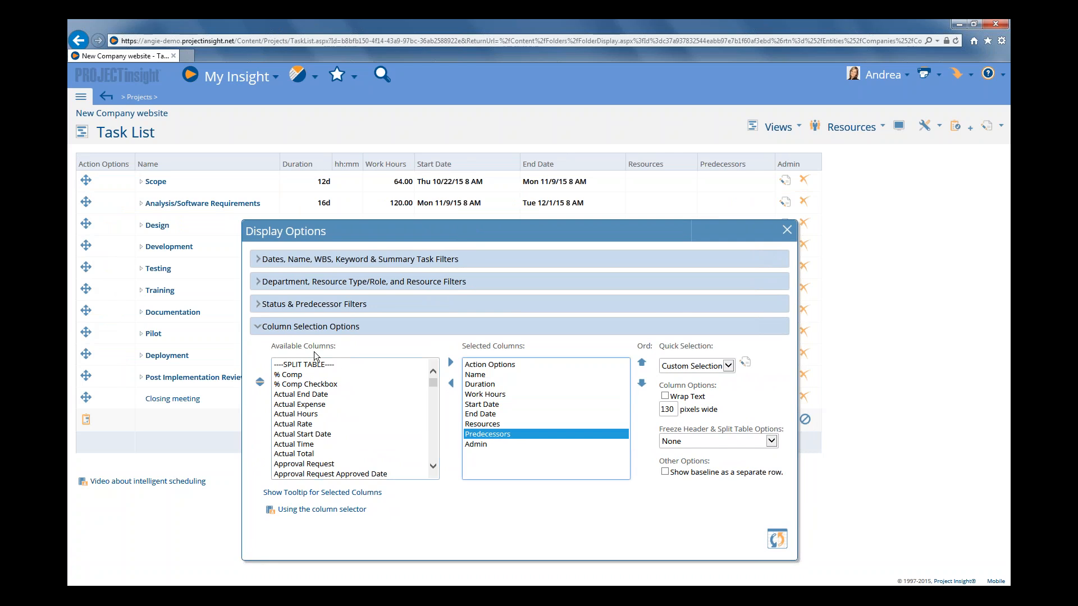
drag(433, 383, 432, 421)
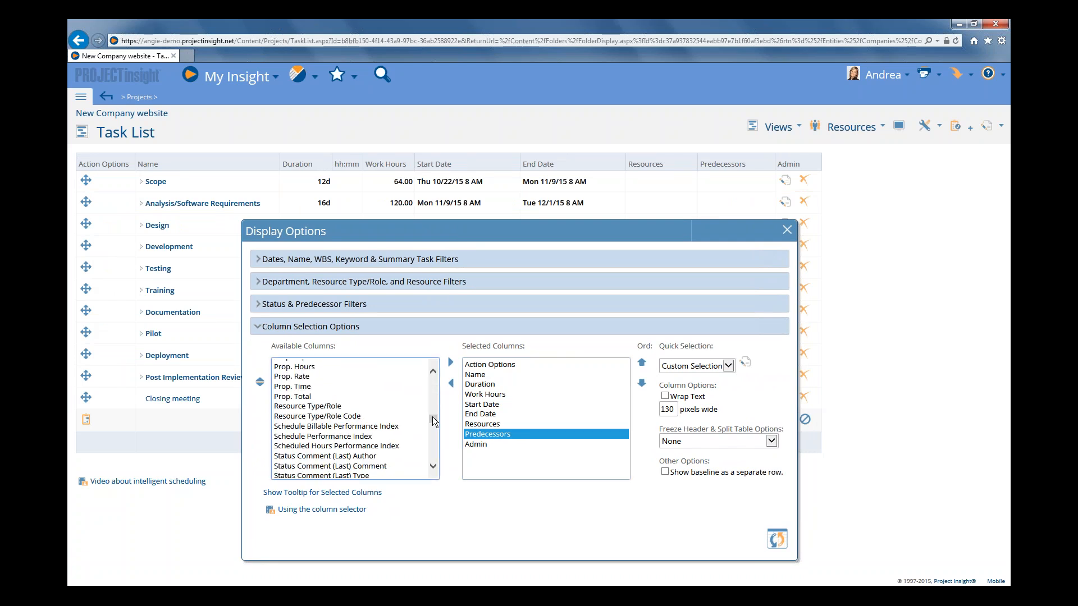
click(308, 407)
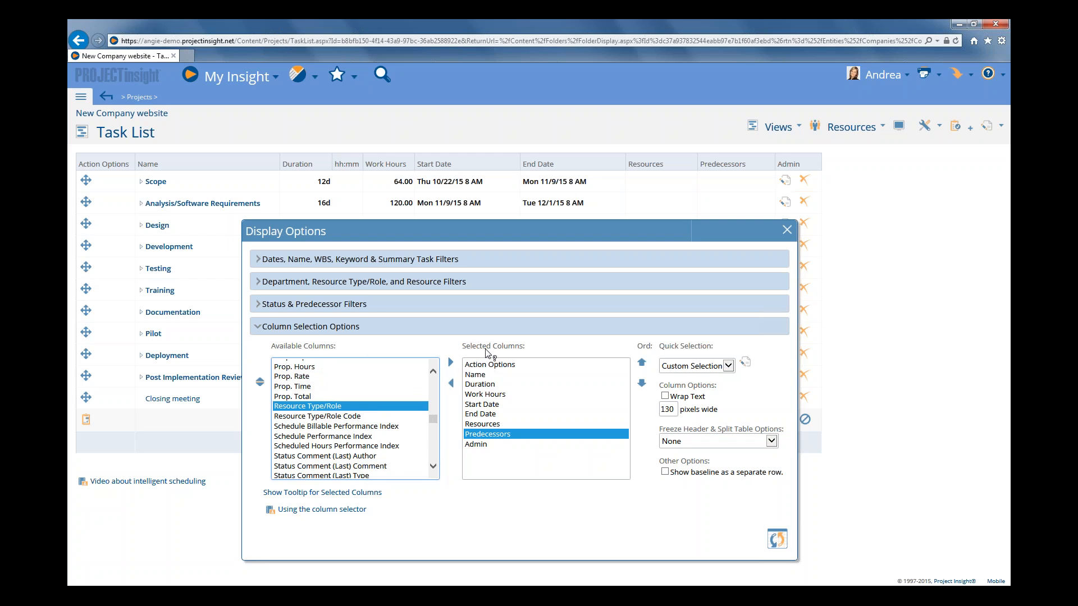
double_click(307, 407)
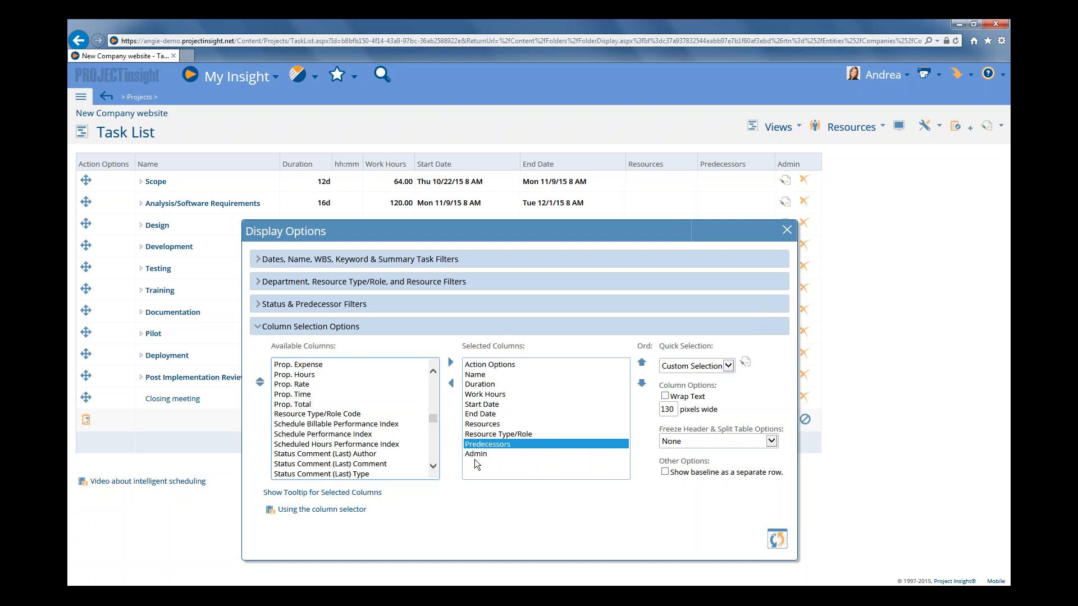
Save the current column selection as a reusable view named "Roles".
click(514, 434)
click(675, 360)
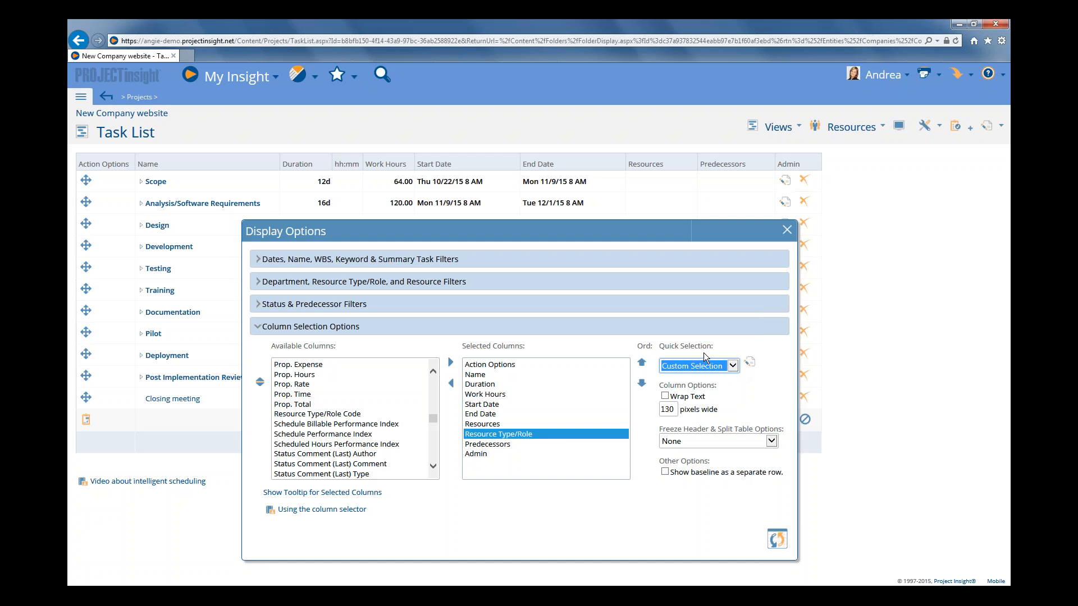
click(749, 362)
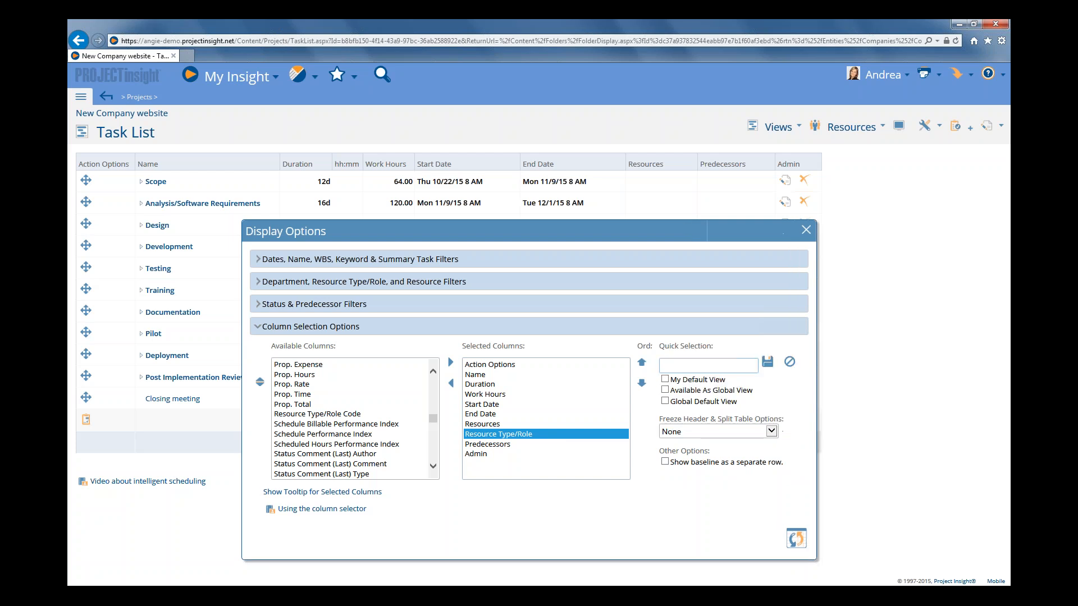
click(716, 364)
text(Roles)
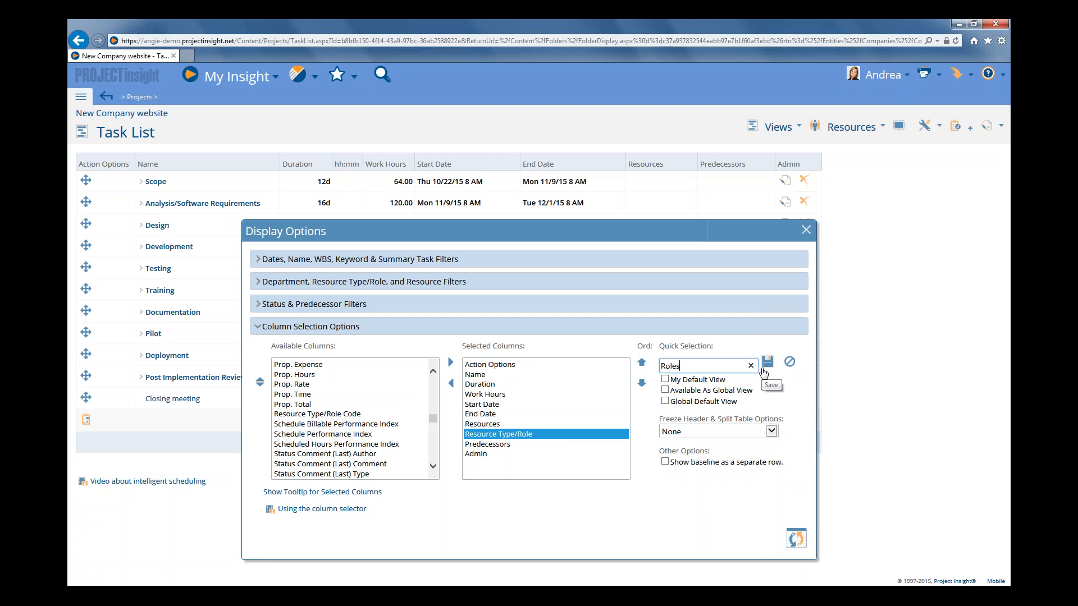
click(693, 385)
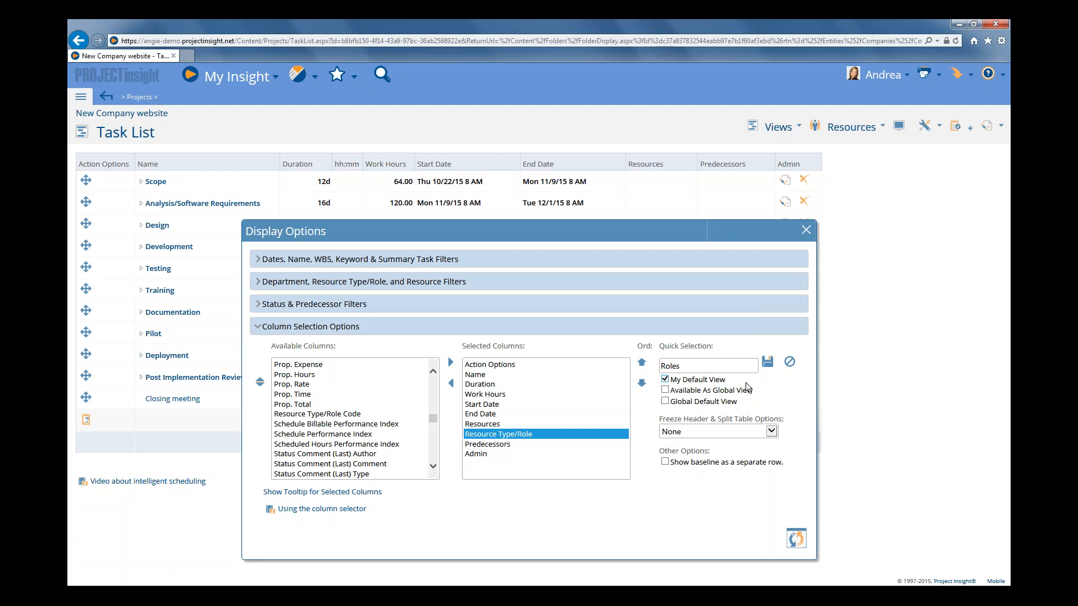
click(767, 362)
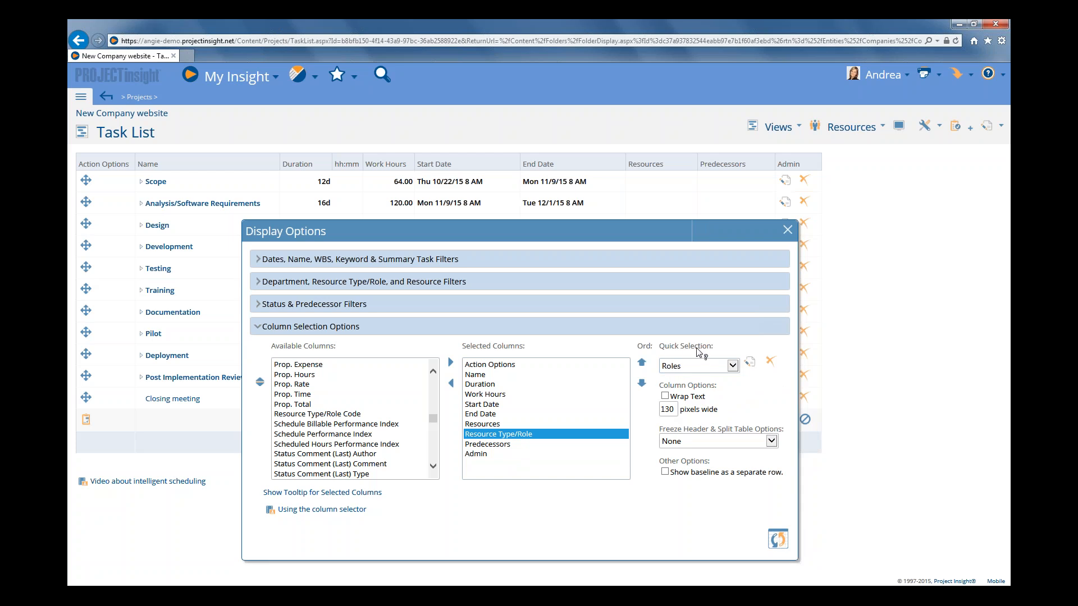
Choose the Roles view as the quick selection and apply it to the task list.
click(733, 365)
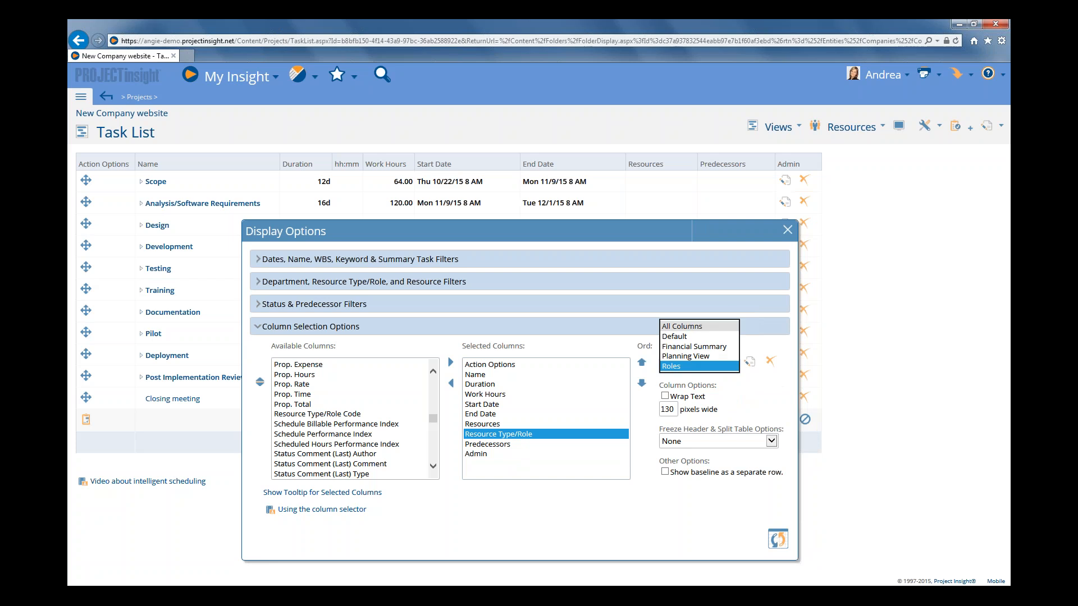
click(676, 367)
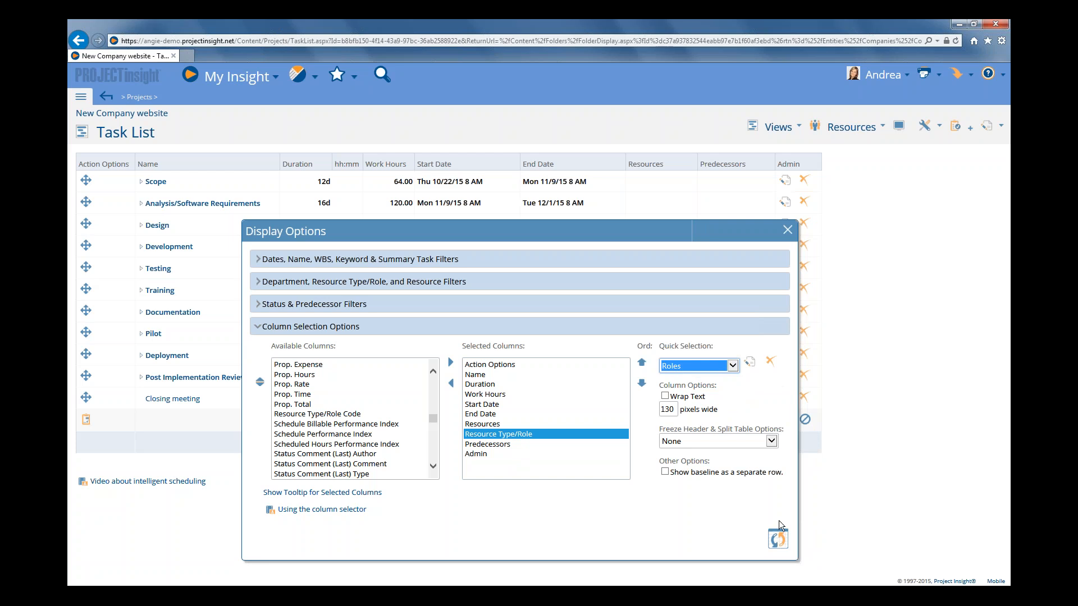
click(778, 541)
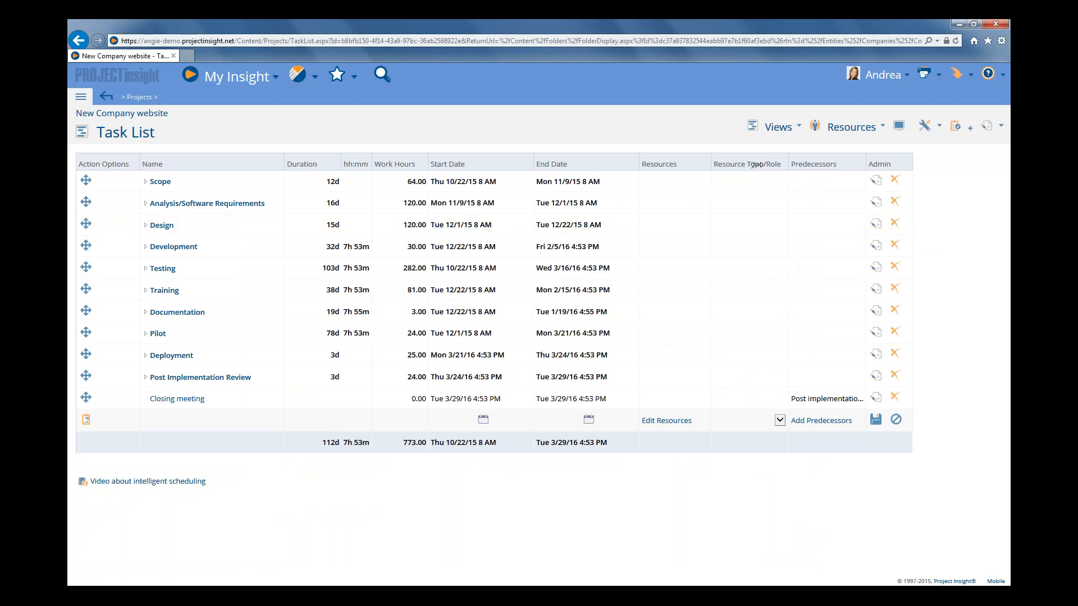
Expand the Scope tasks and check the resource assignment and rates of the Determine project scope task.
mouse_move(757, 165)
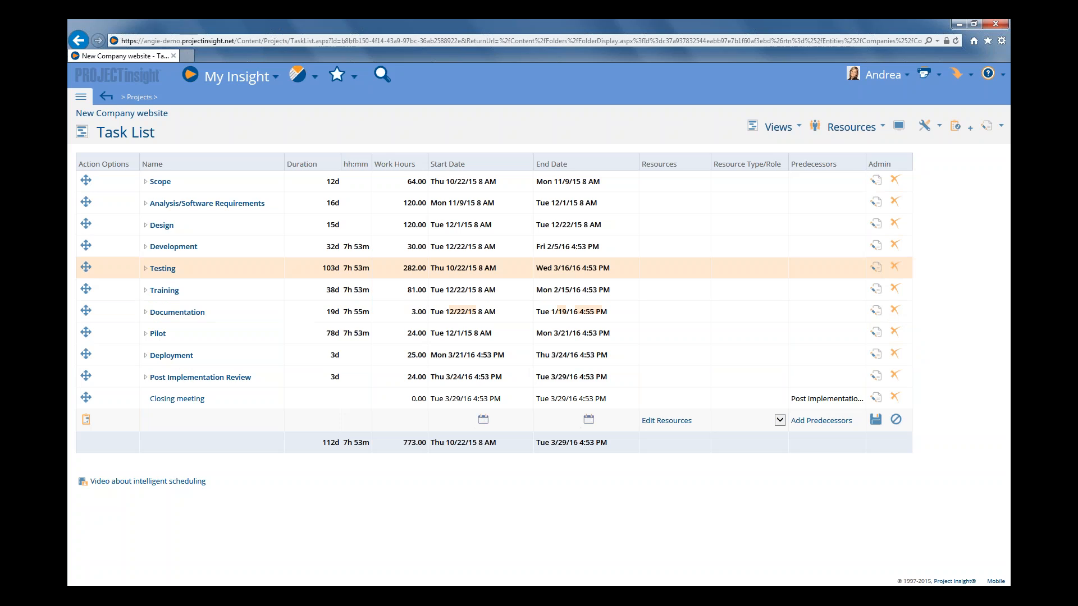
click(145, 184)
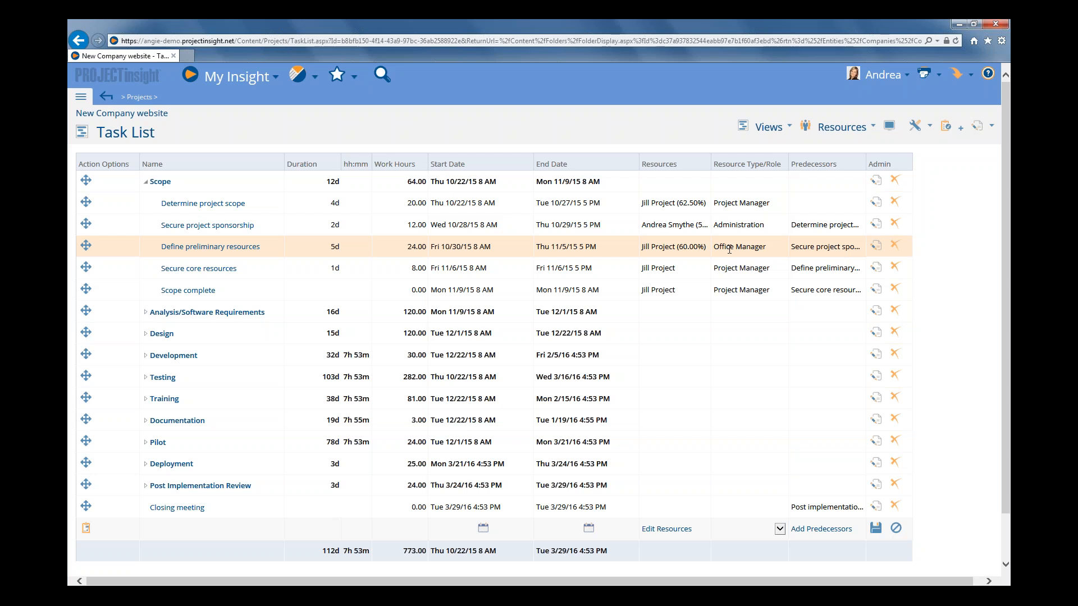
click(650, 203)
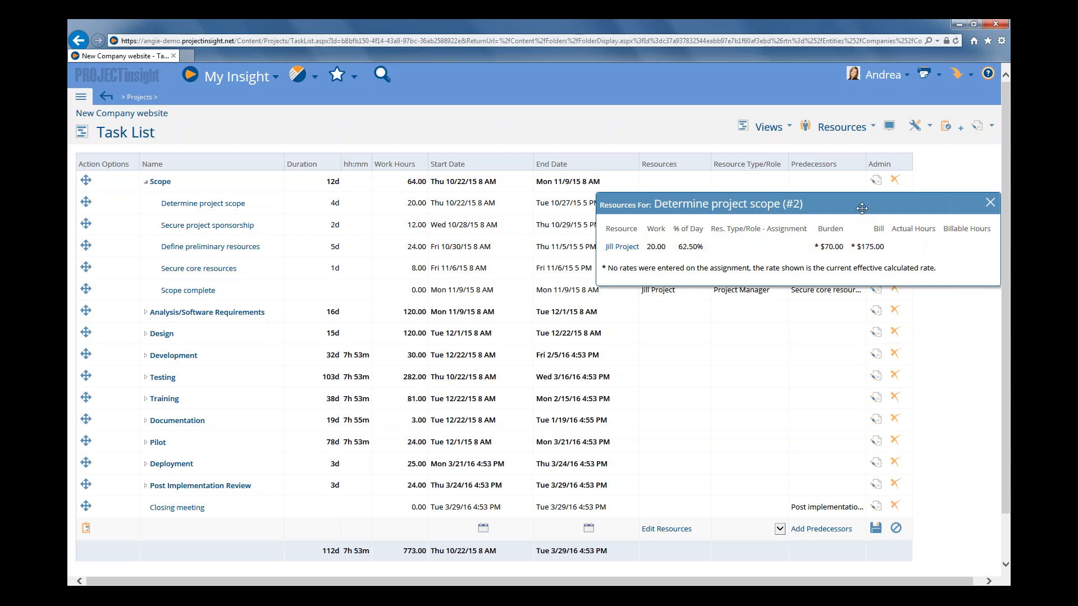
drag(858, 210, 830, 269)
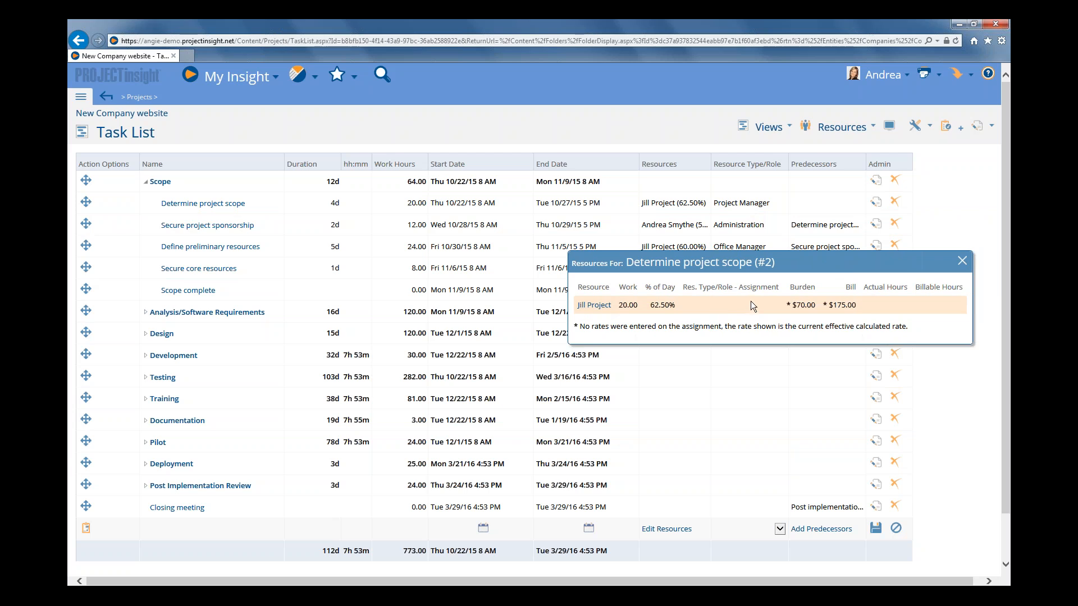
click(962, 262)
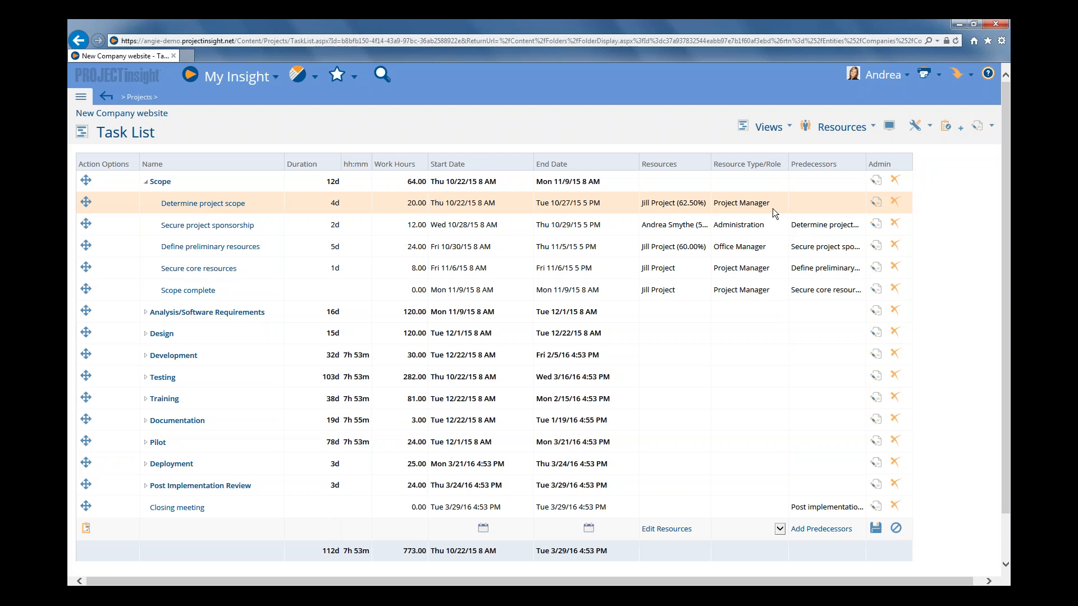
Add the Work Billable Rate and Work Billable Time columns before Start Date and apply them to the task list.
click(889, 127)
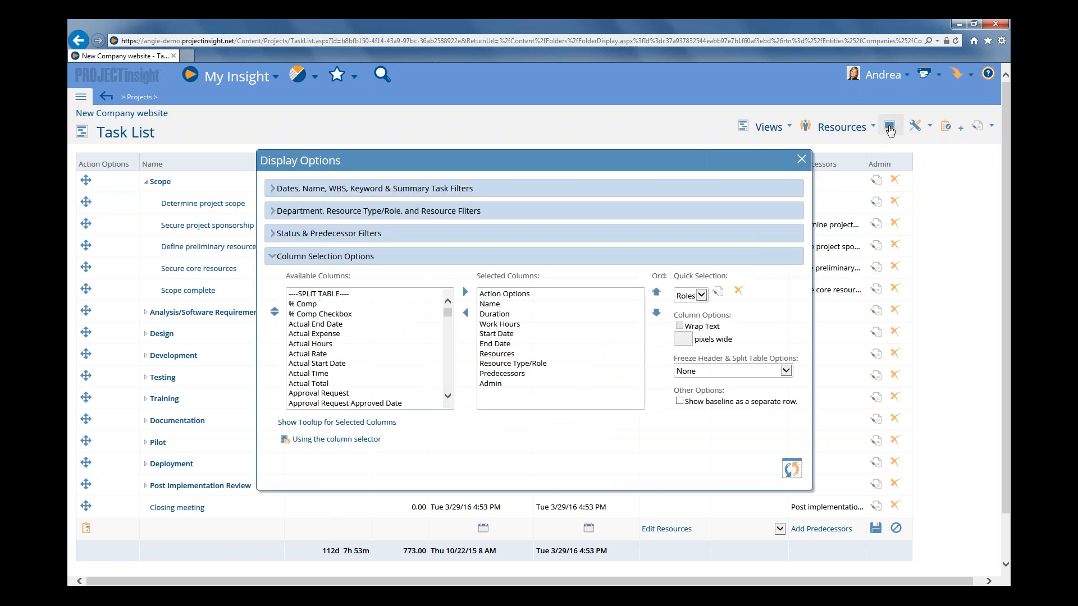
click(496, 335)
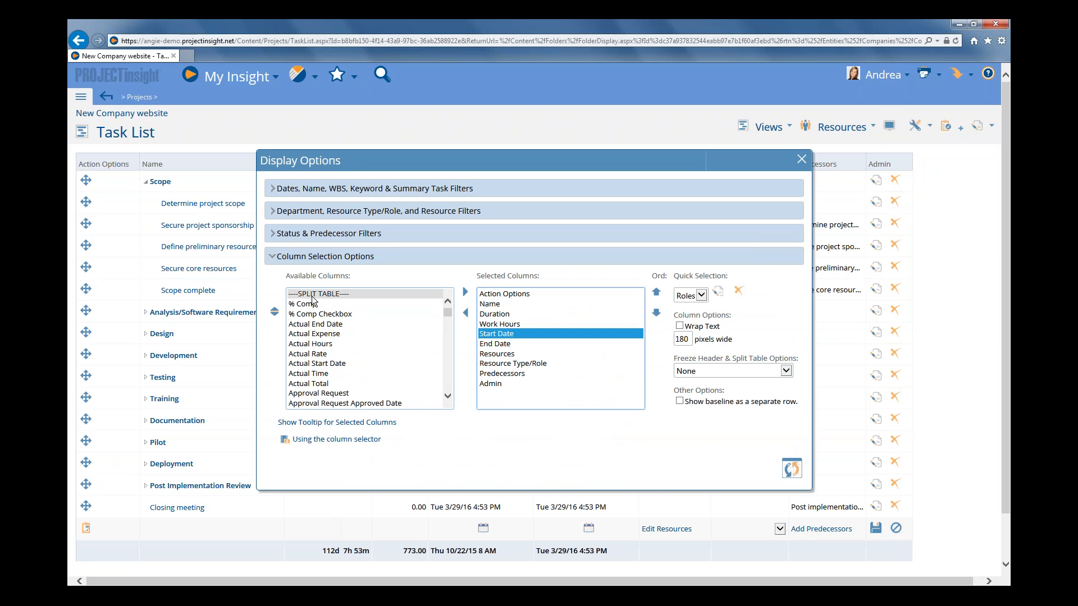
click(329, 298)
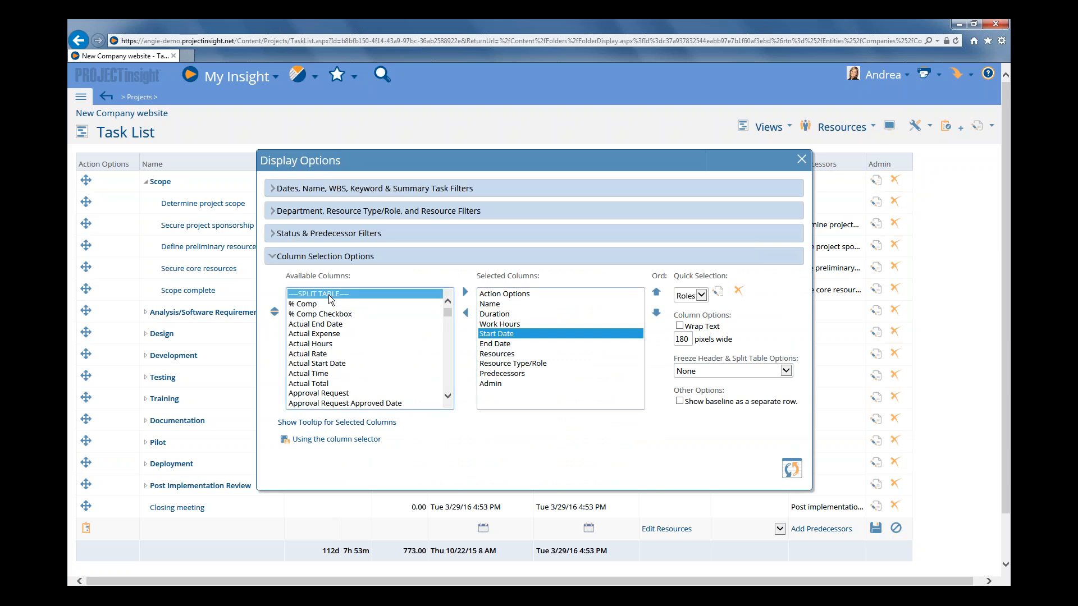
key(w)
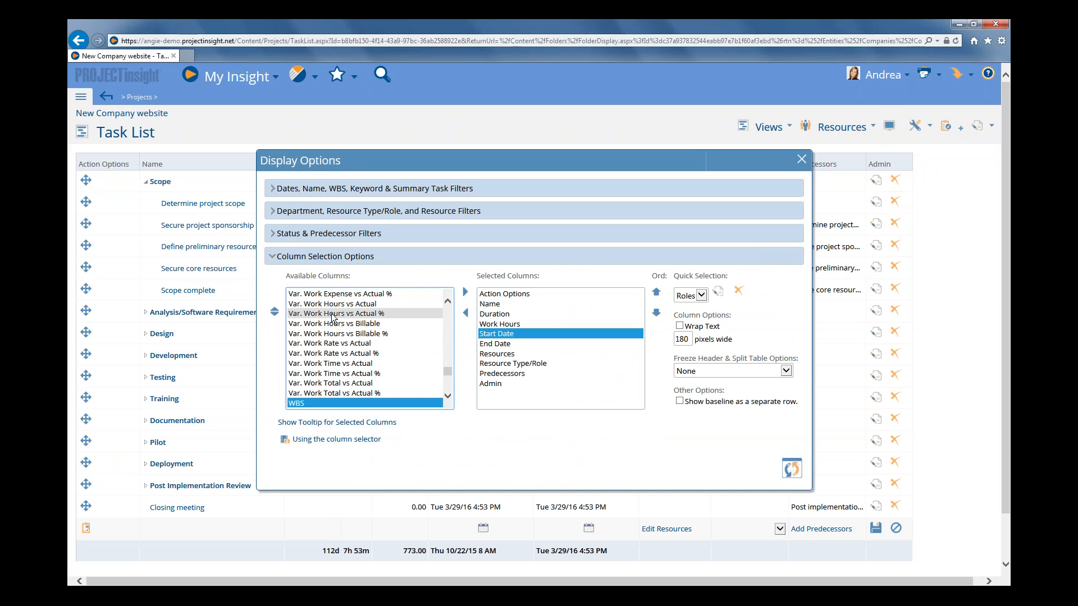
scroll(332, 319, down, 2)
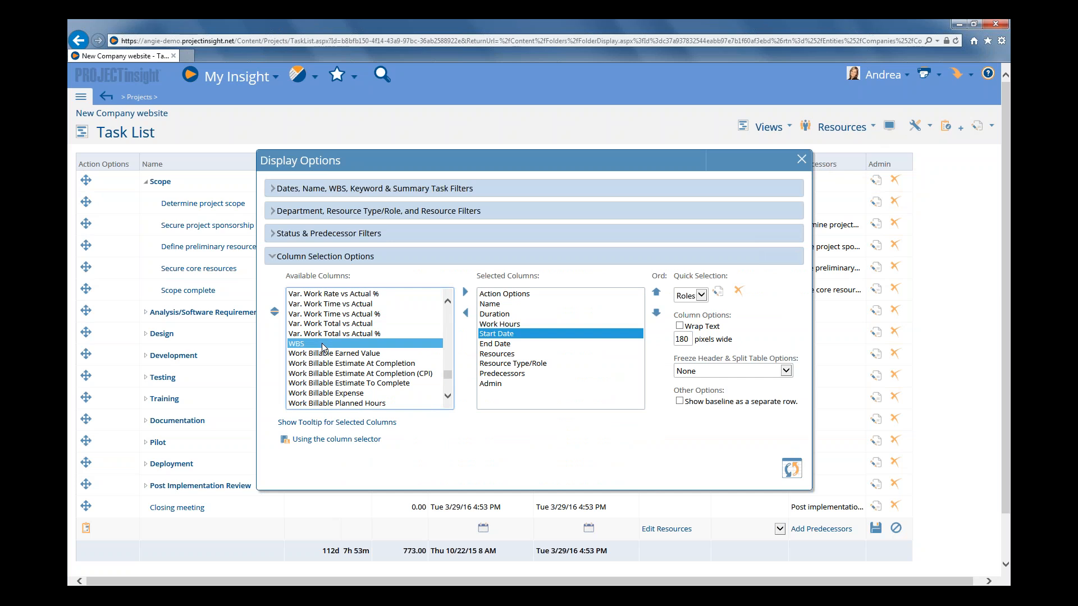
scroll(323, 348, down, 1)
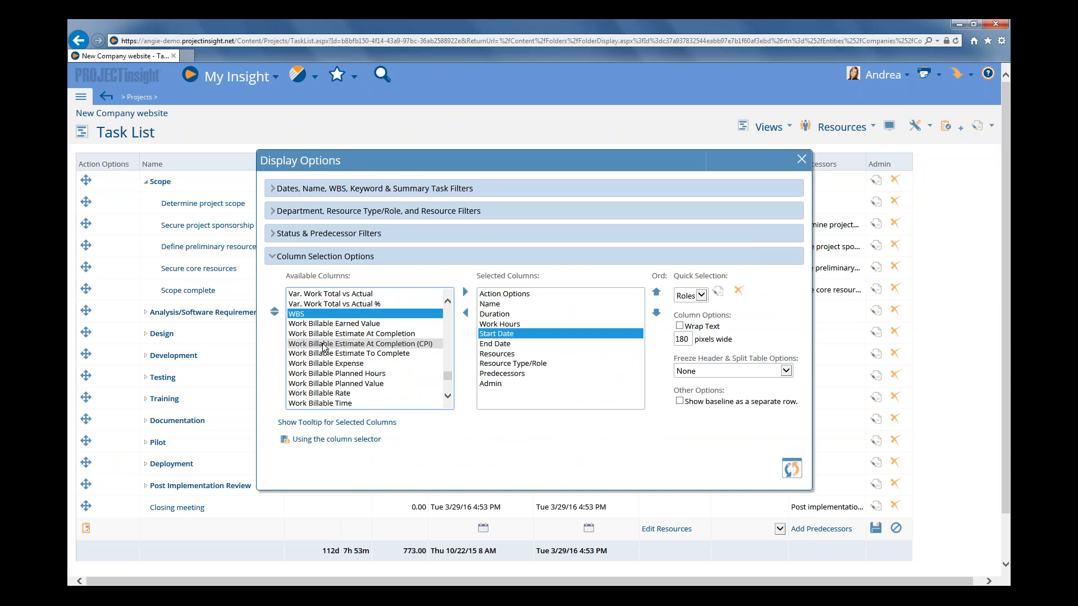
scroll(323, 344, down, 1)
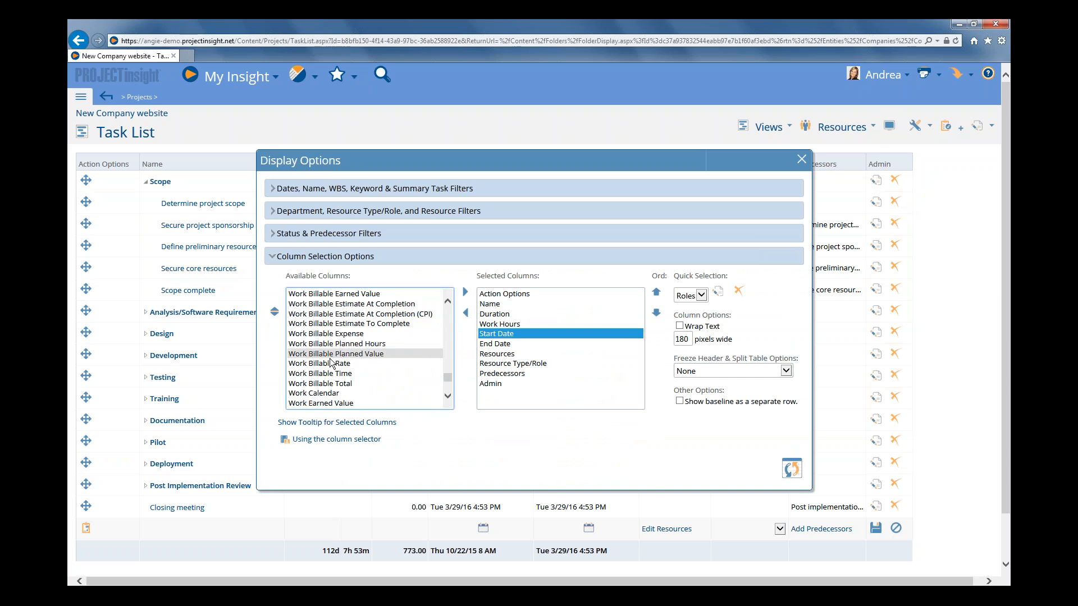
click(331, 367)
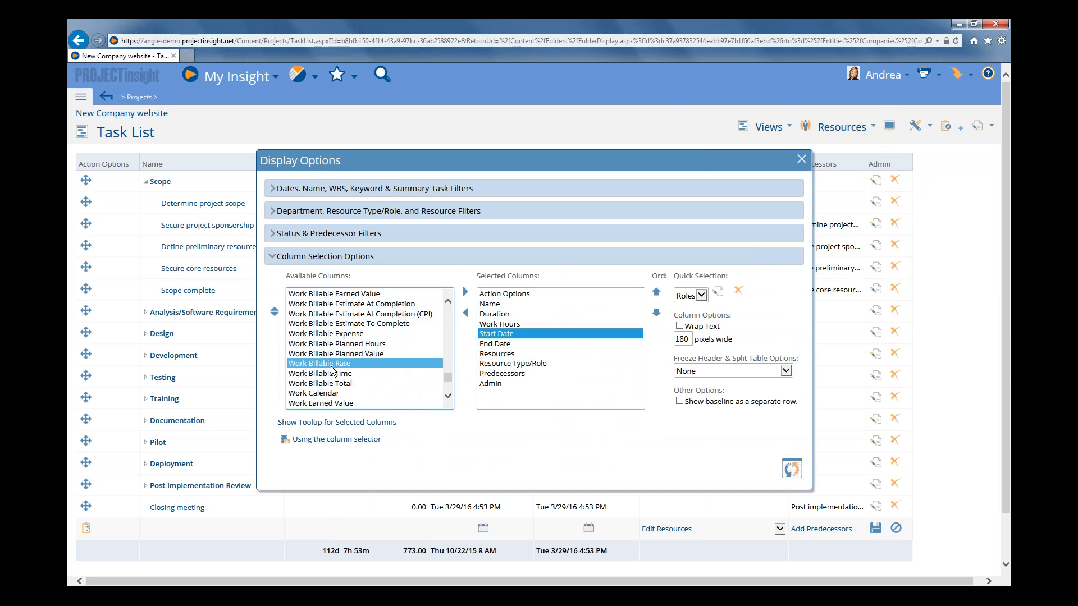
double_click(331, 369)
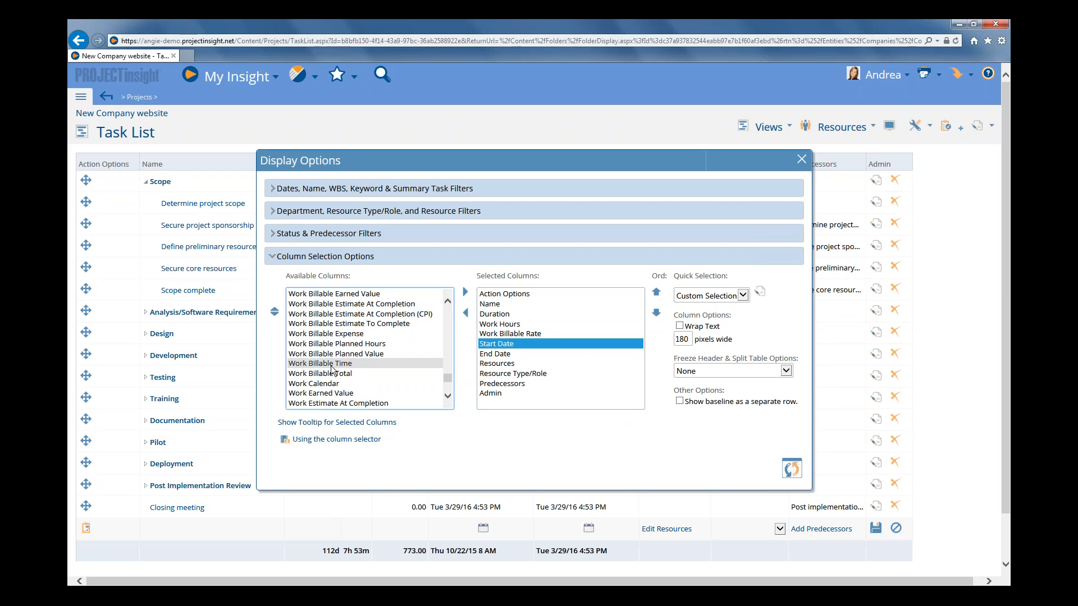
double_click(332, 364)
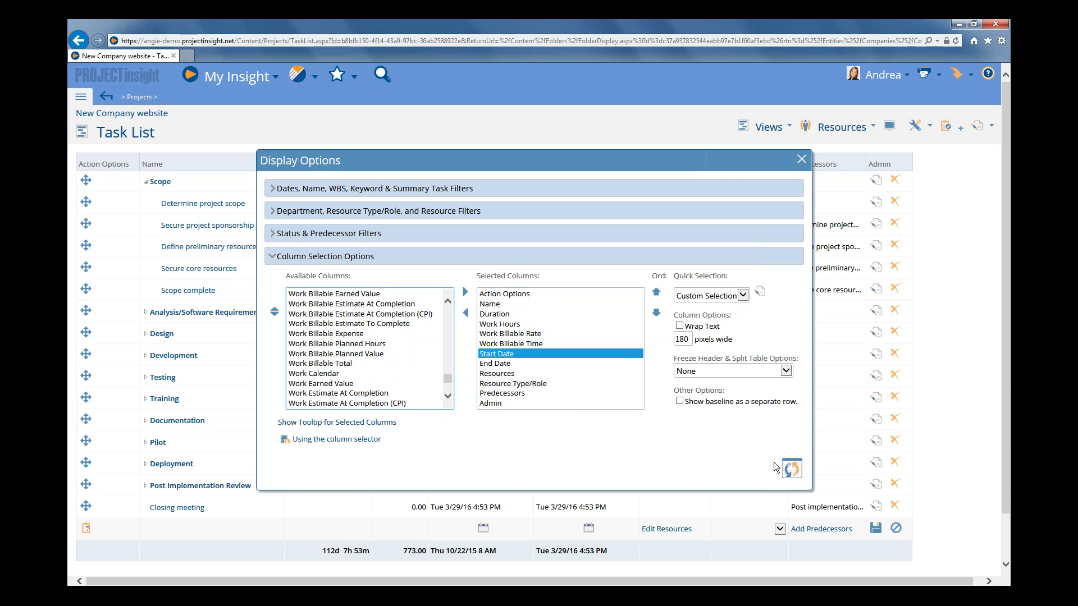
click(791, 468)
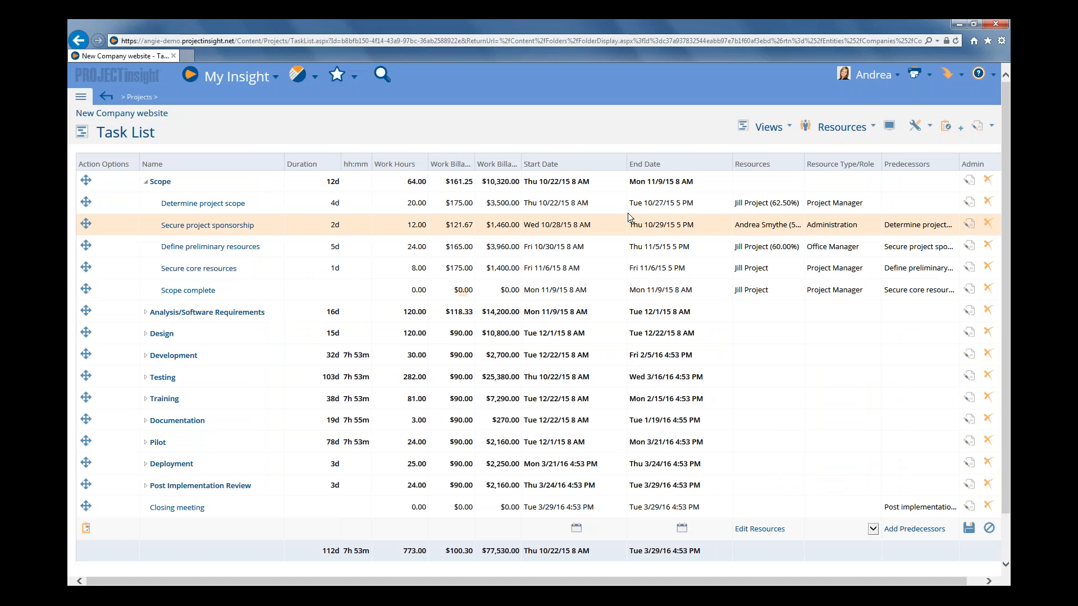
Widen the Work Billable Rate and Work Billable Time columns, and show the resource rates of the Secure project sponsorship task.
drag(475, 154, 552, 158)
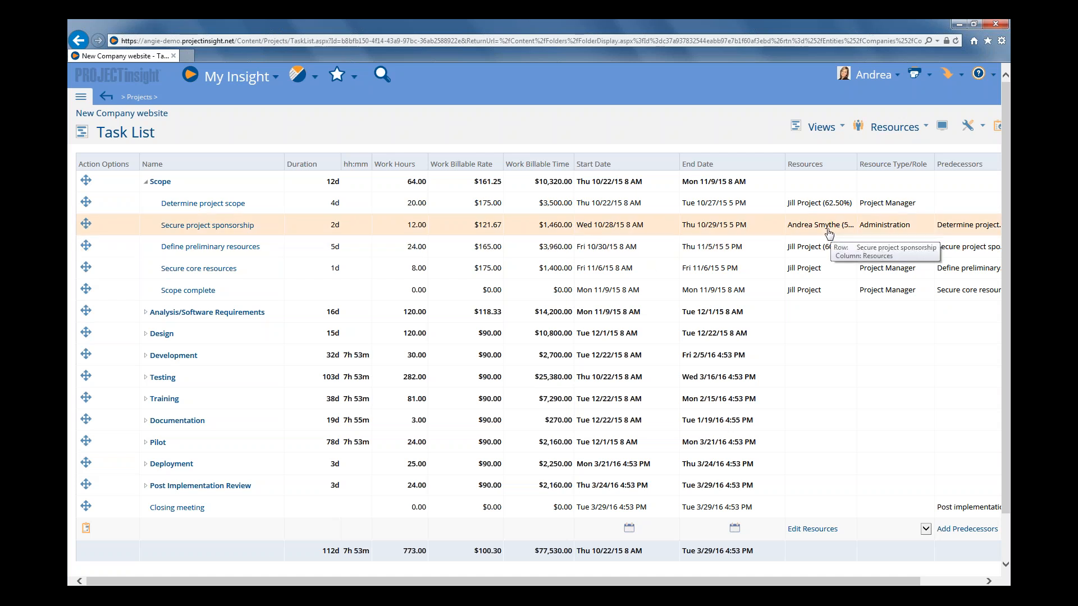
click(797, 224)
drag(826, 227, 569, 258)
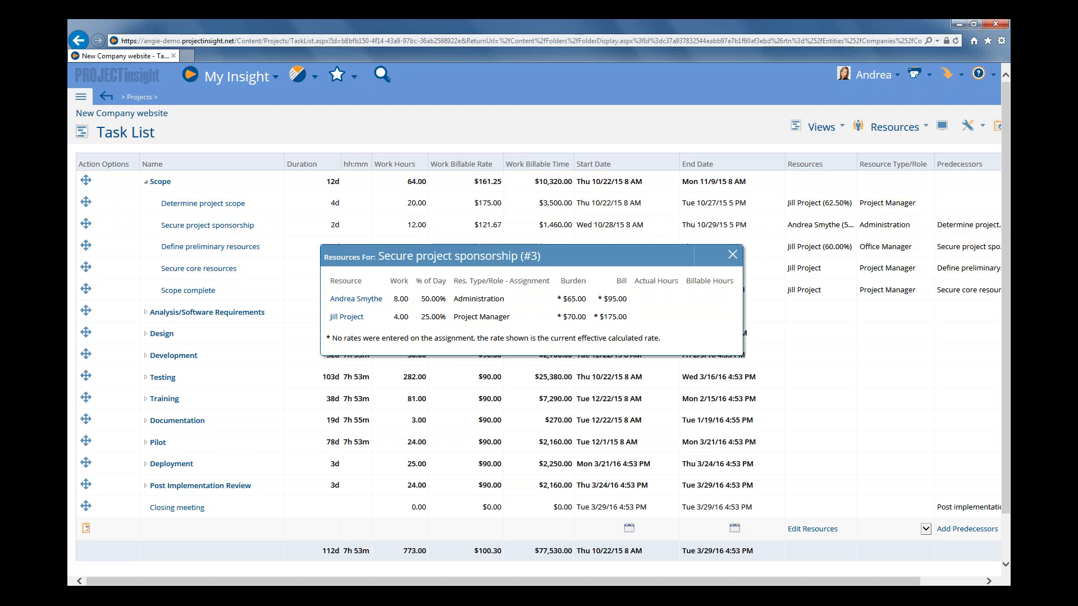
Check the assigned resource, work hours and bill rate of the Determine project scope task.
mouse_move(812, 206)
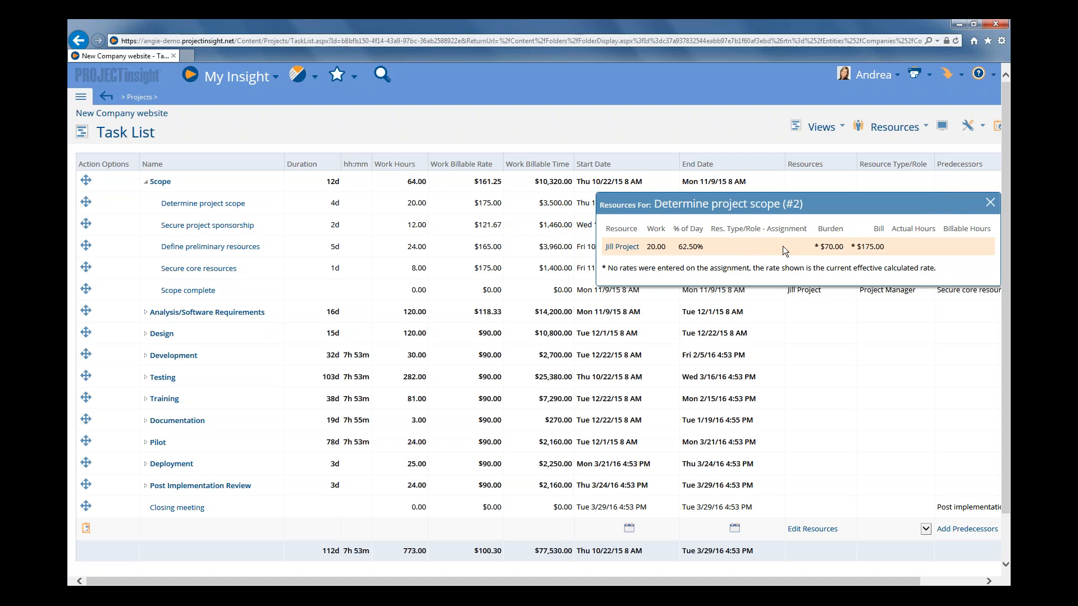
drag(821, 212, 664, 235)
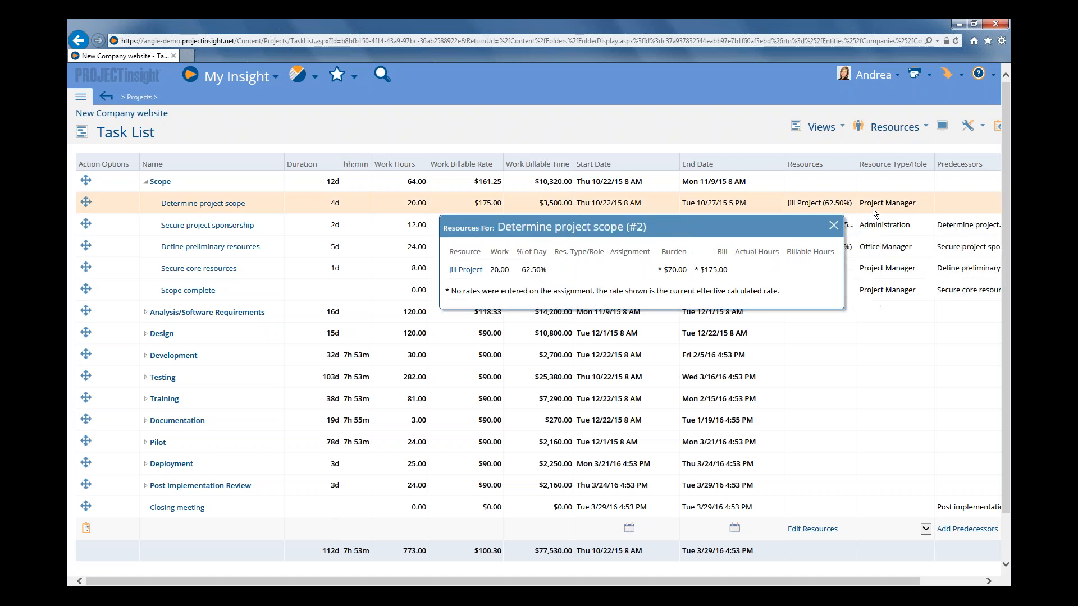
click(833, 225)
Compare the roles, work hours and bill rates of both resources on Secure project sponsorship with the task's work billable rate.
click(808, 231)
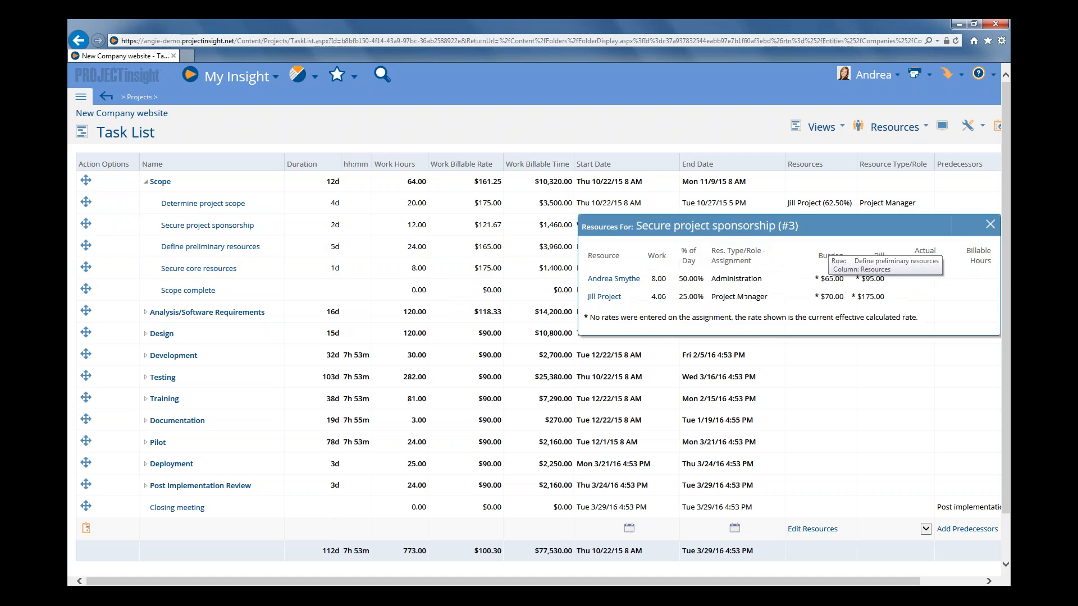
drag(816, 223, 694, 259)
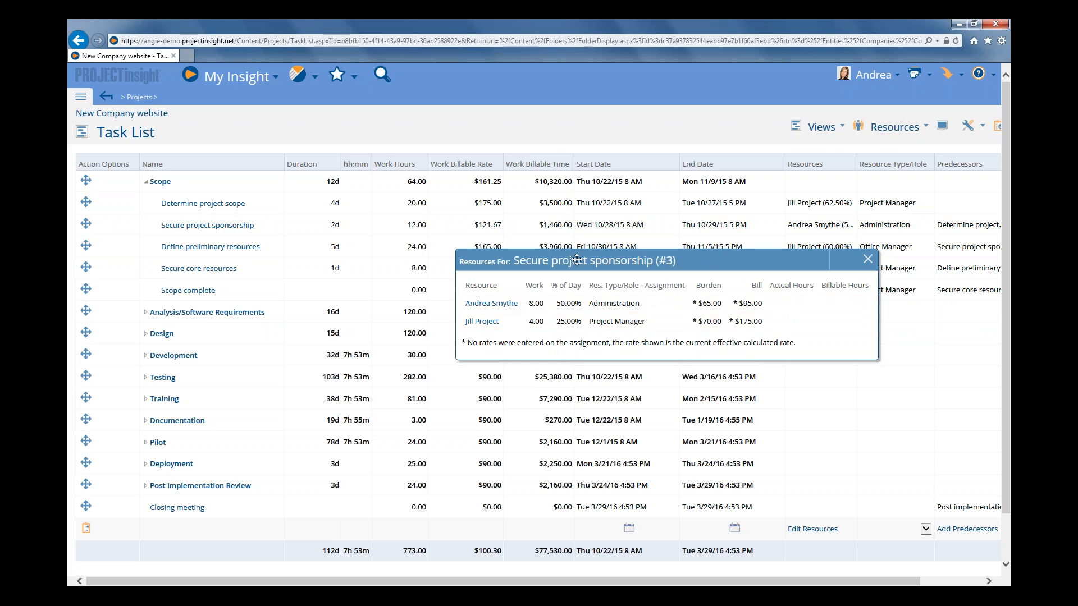
drag(577, 259, 495, 250)
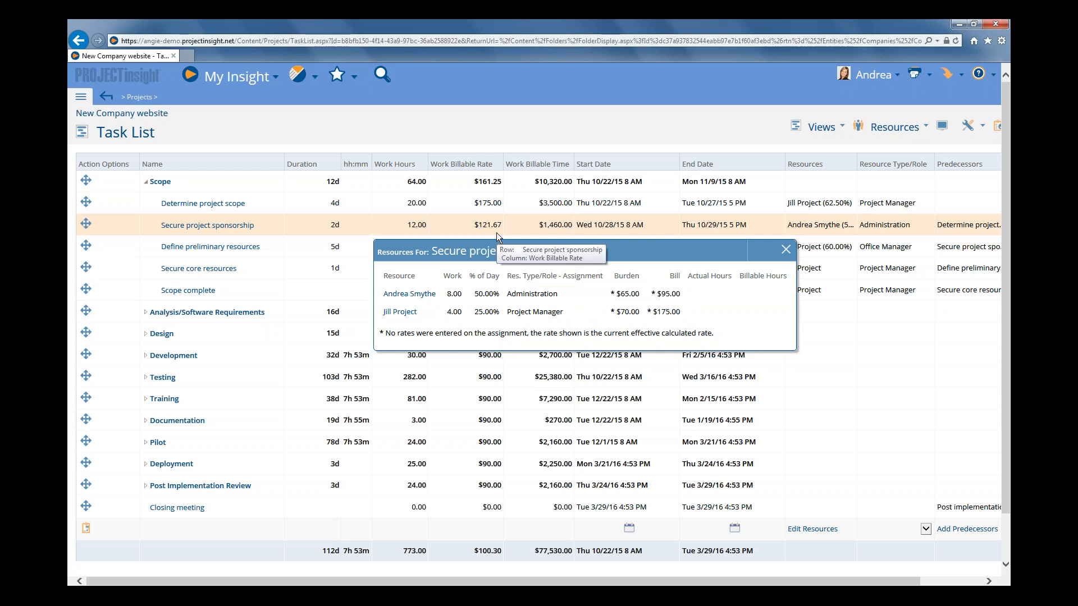
click(785, 251)
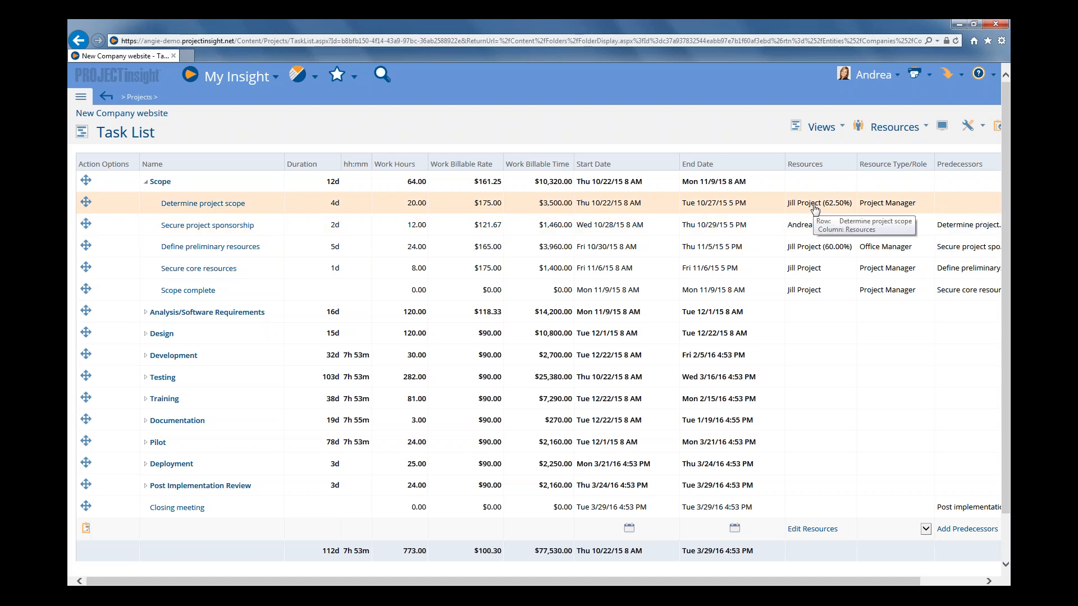
click(817, 232)
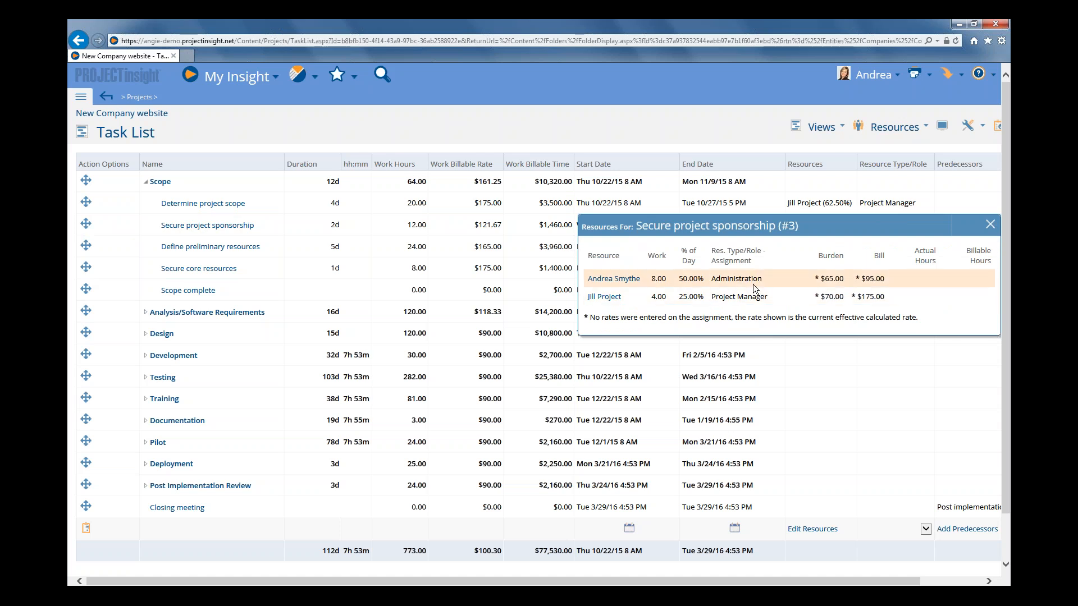
click(990, 225)
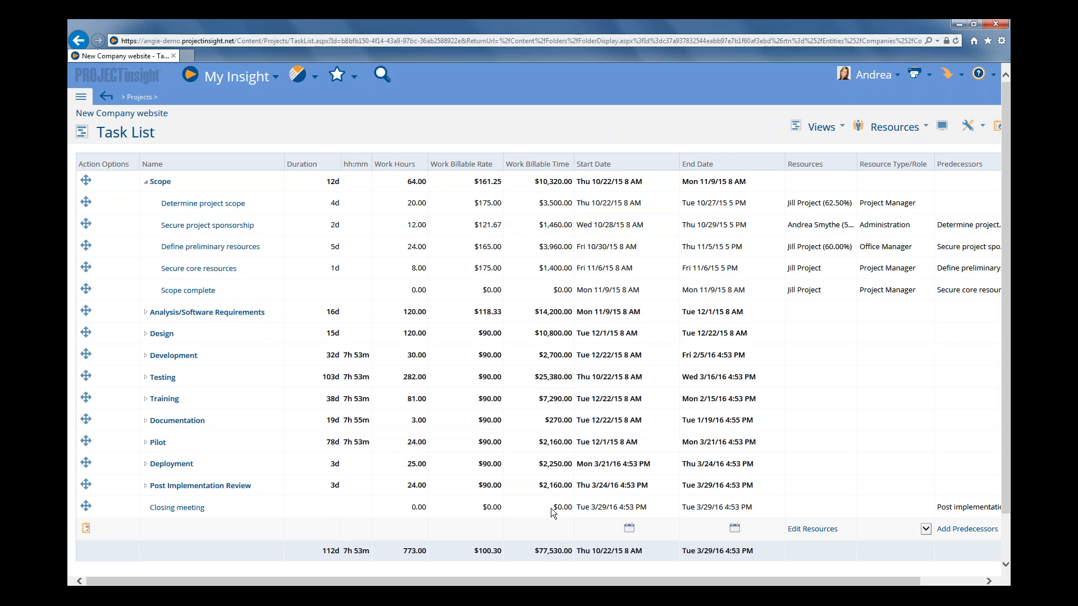
Change the resource type/role of the Determine project scope task to Sponsor and save the task row.
click(271, 204)
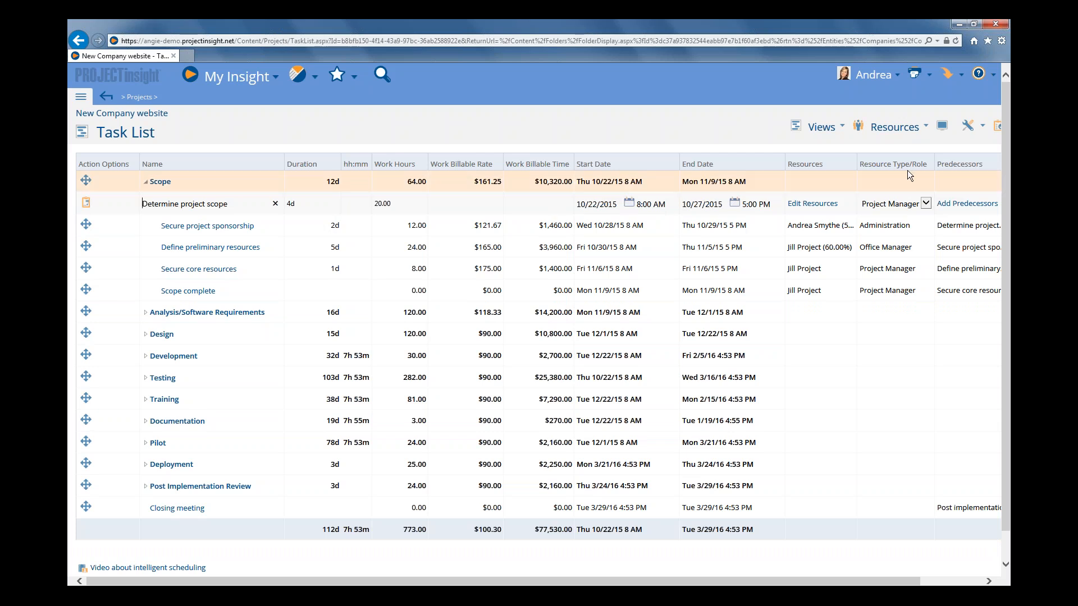
click(926, 203)
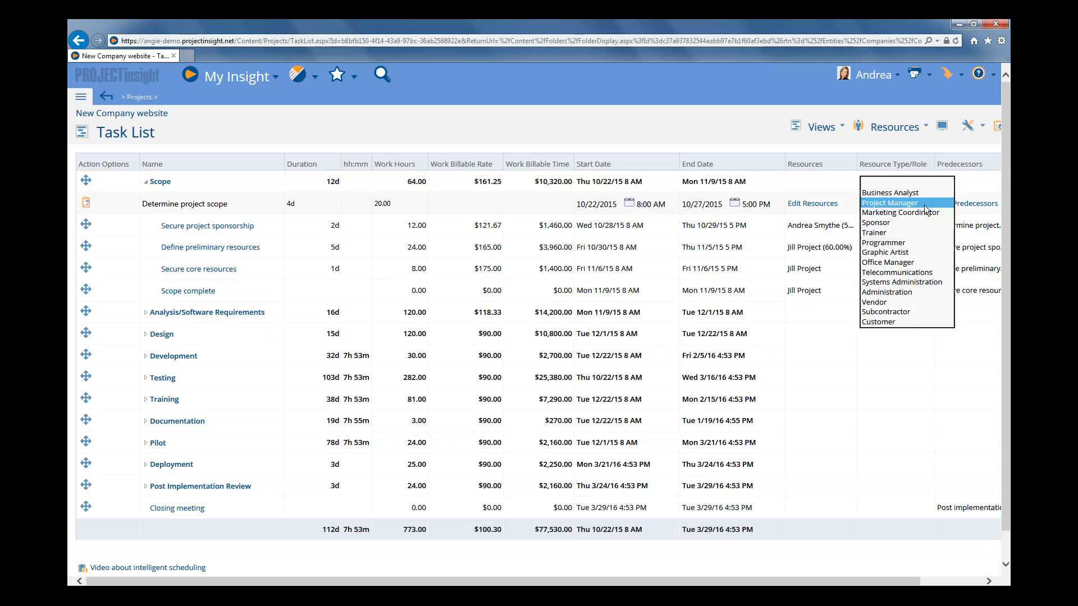
click(881, 223)
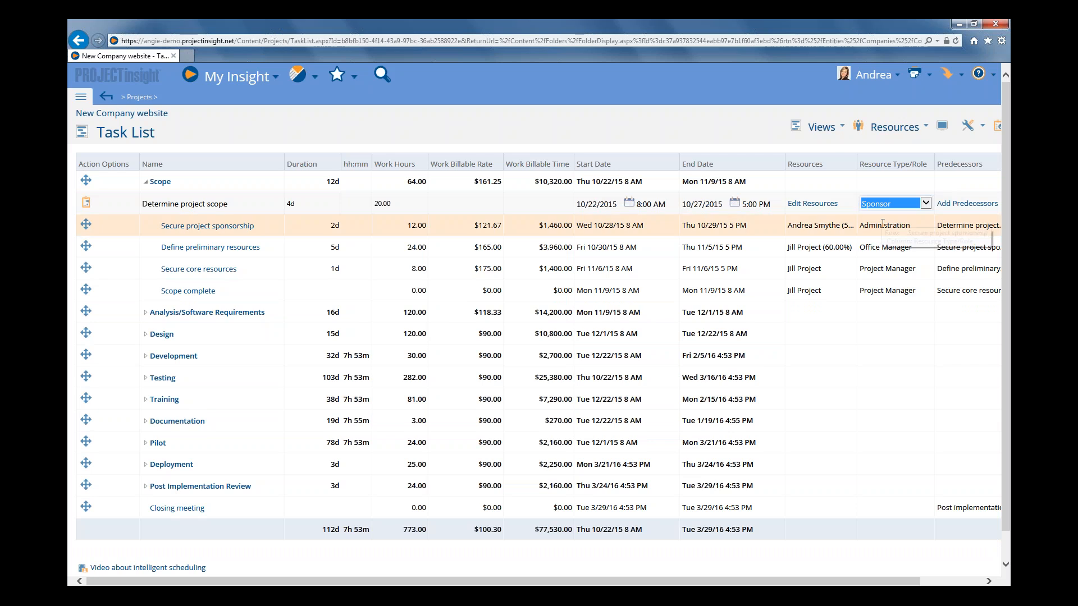
click(640, 211)
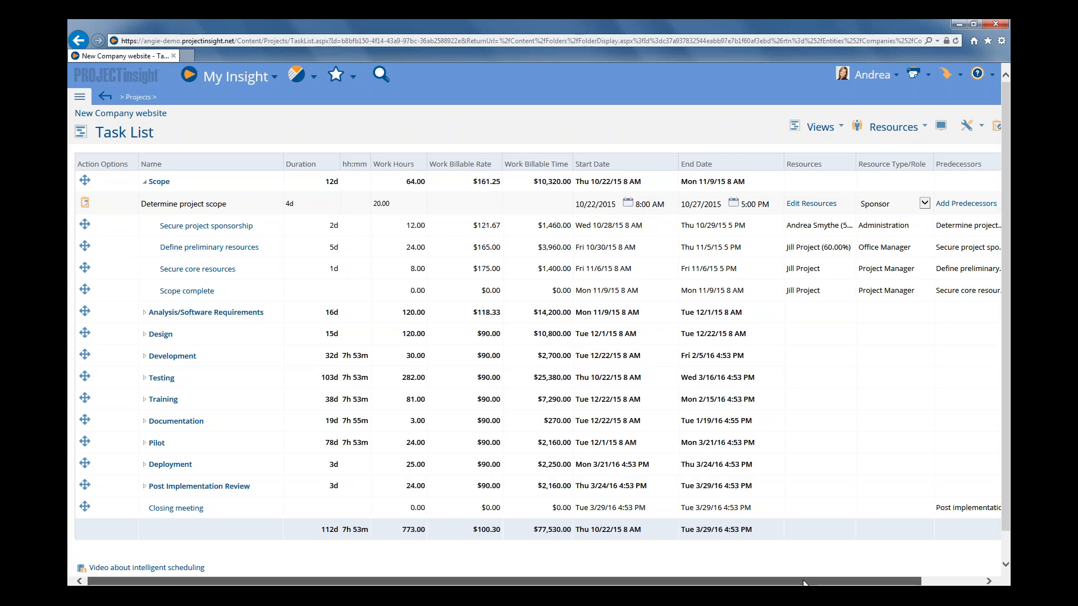
drag(771, 583, 833, 584)
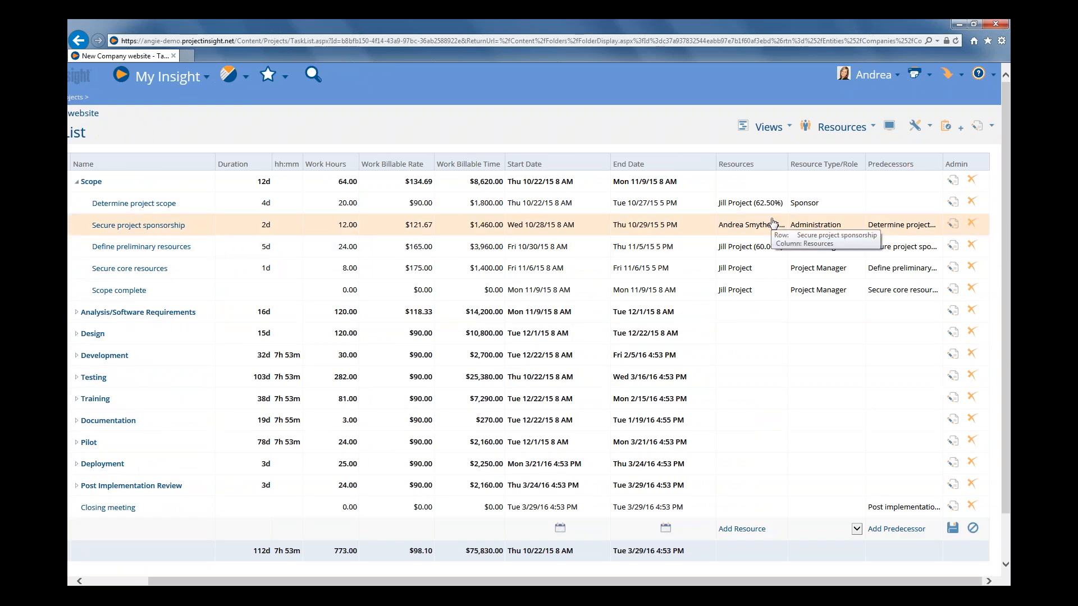
Check the bill rate applied to the Determine project scope resource under the Sponsor role.
click(759, 208)
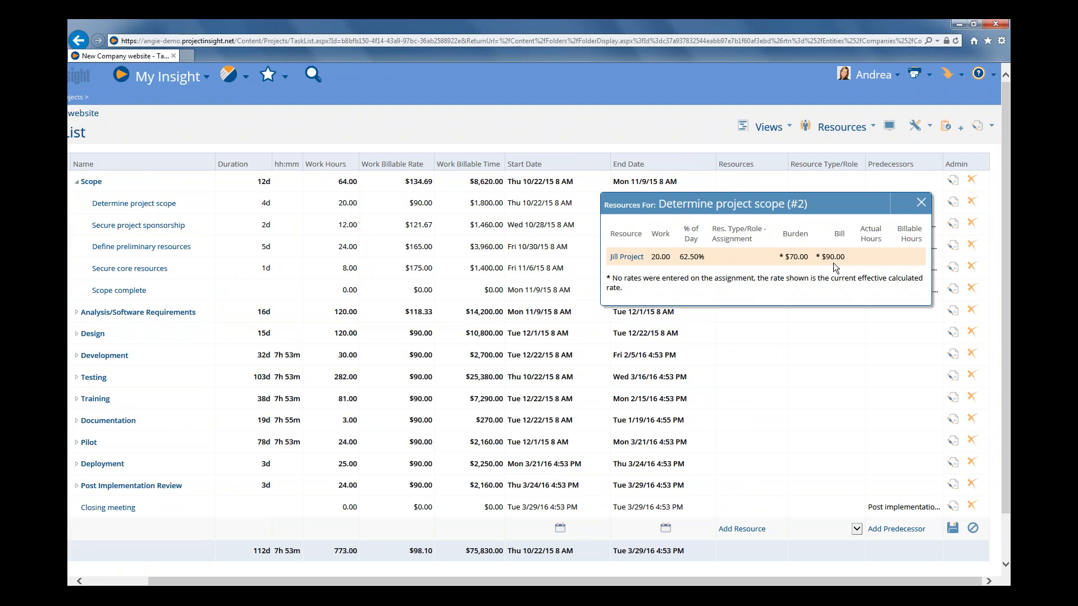
drag(839, 211, 814, 257)
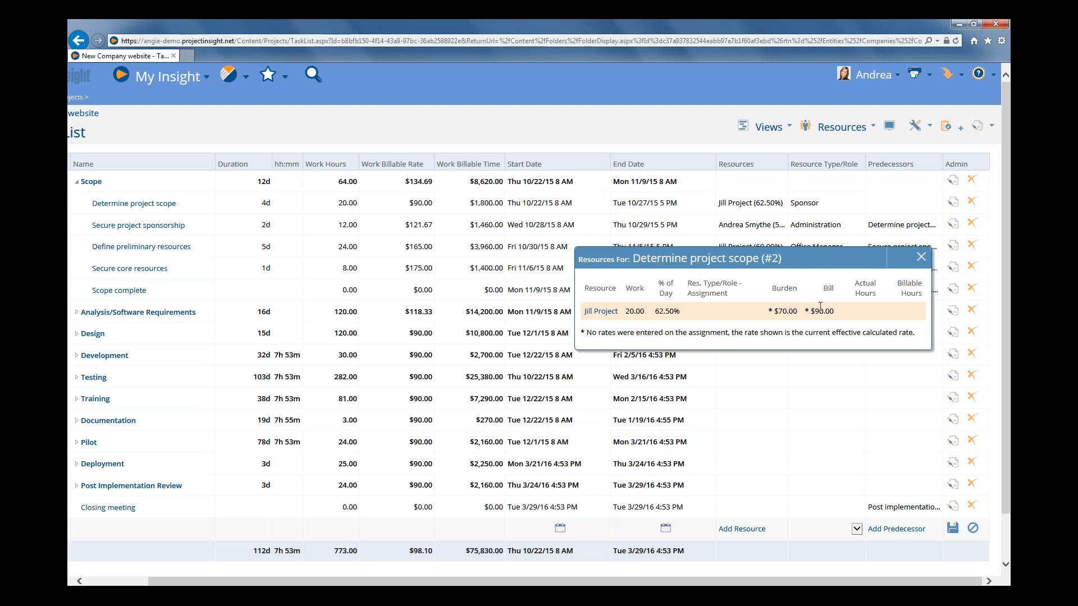
click(920, 257)
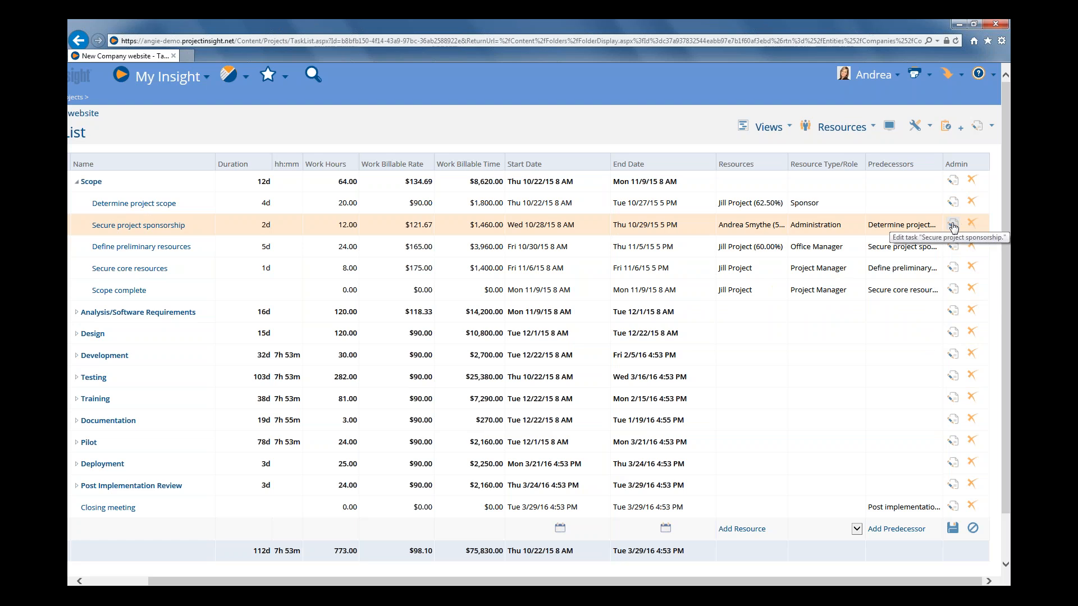
Set the resource type/role of the Determine project scope task to Administration, save it, and check its resource's bill rate.
click(957, 225)
click(952, 225)
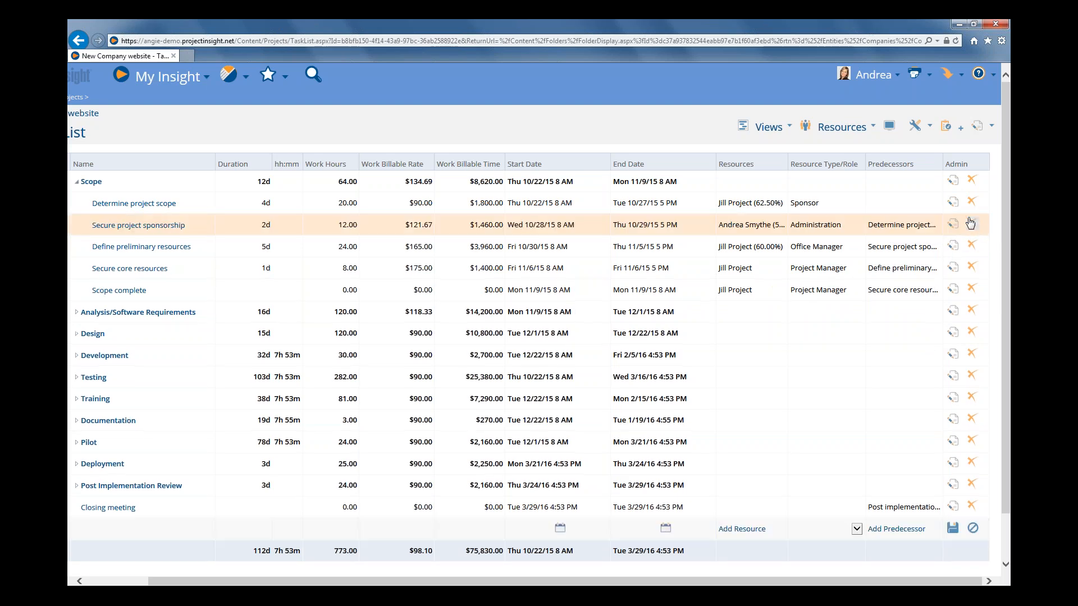
click(954, 208)
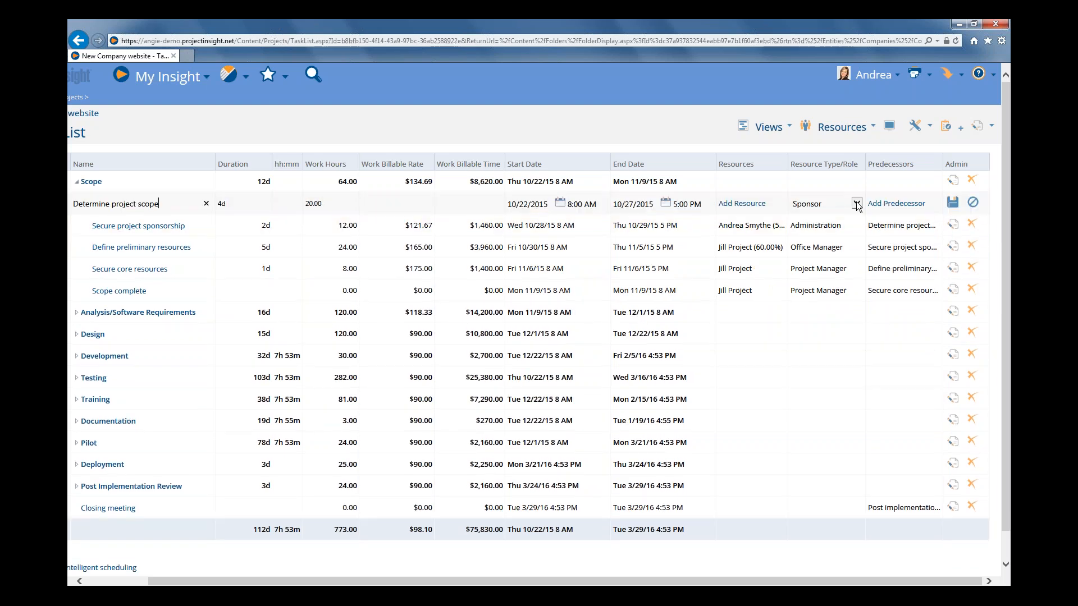
click(856, 204)
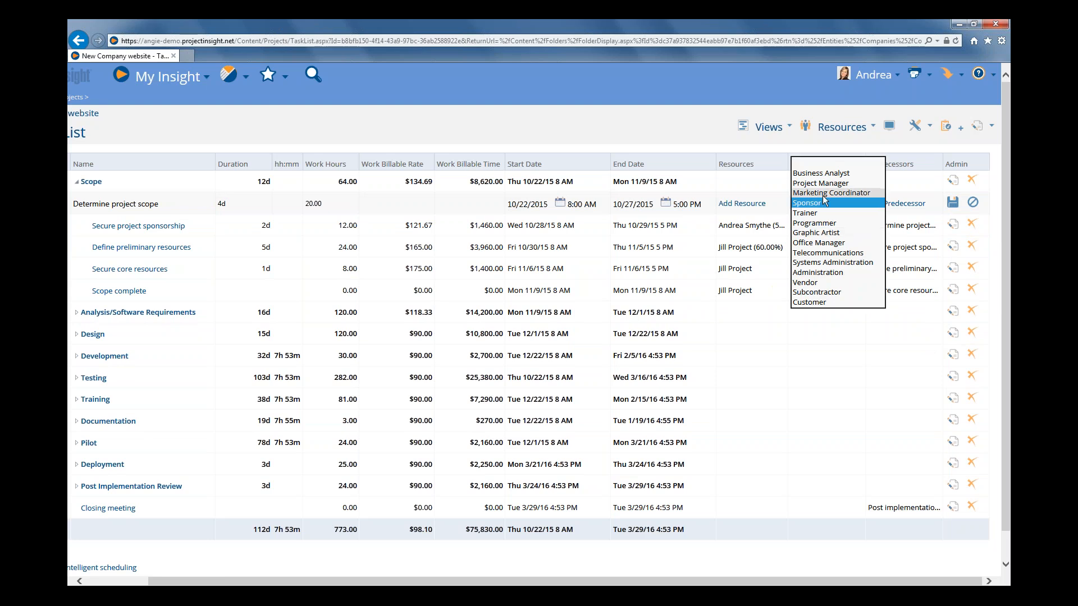
click(817, 273)
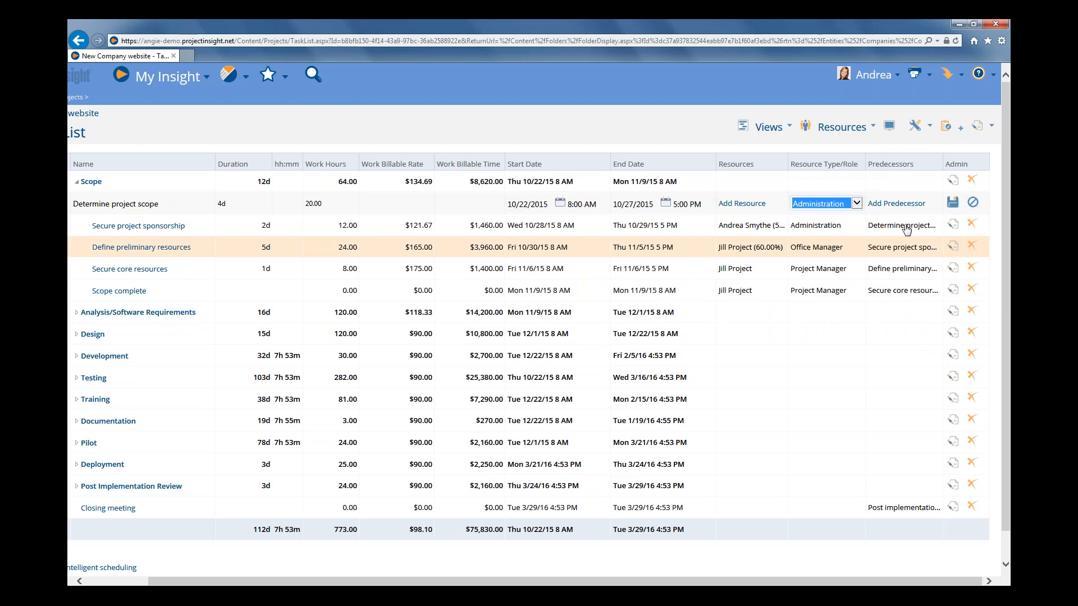
click(954, 209)
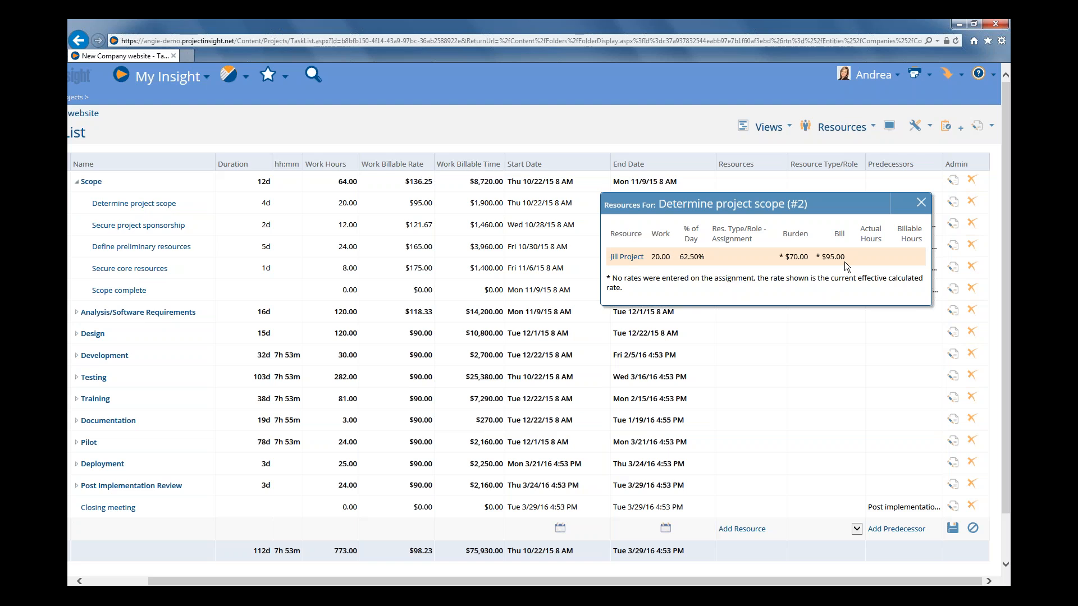
click(921, 203)
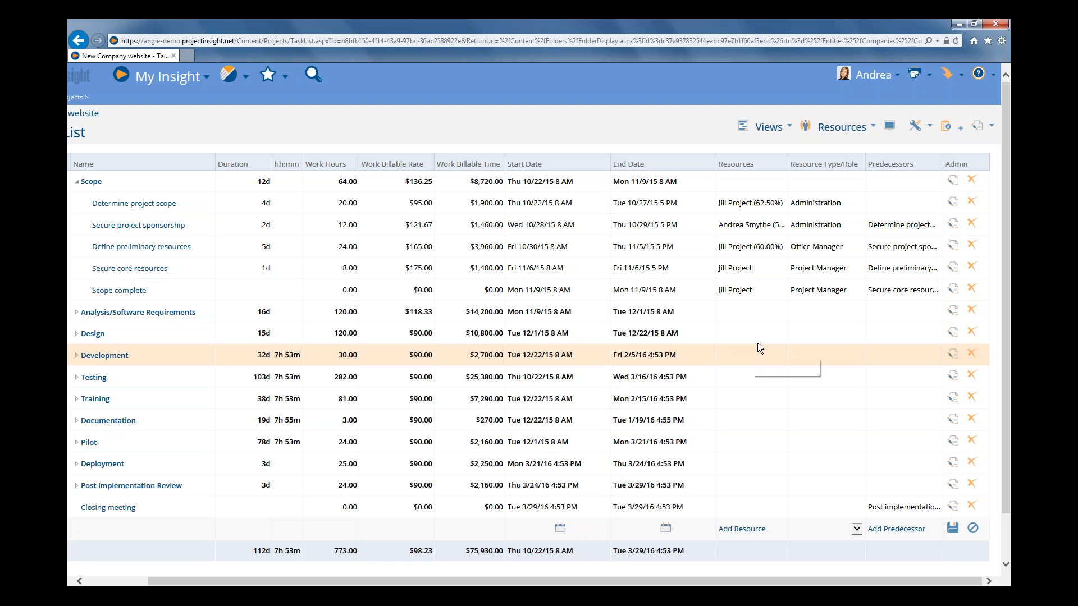
Edit the project's time, expense and billing information and add My Company to its companies.
click(976, 127)
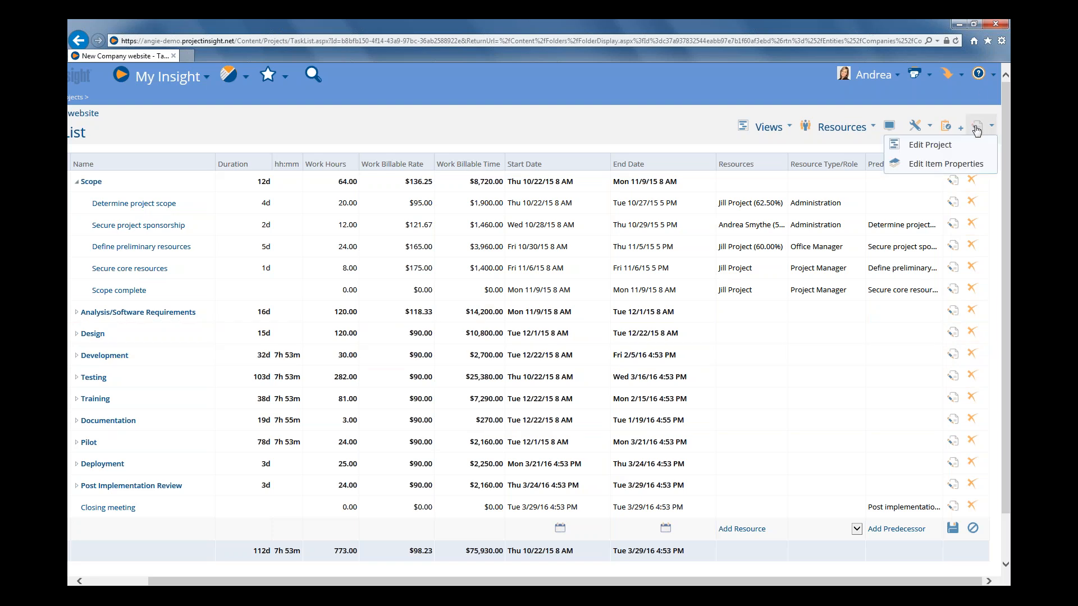
click(929, 146)
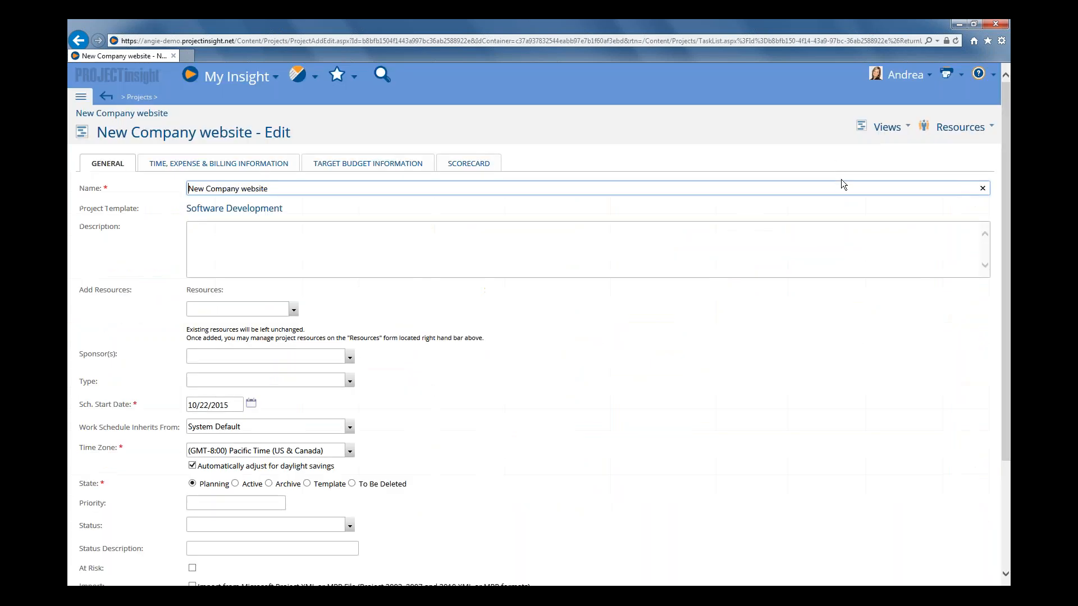
click(270, 164)
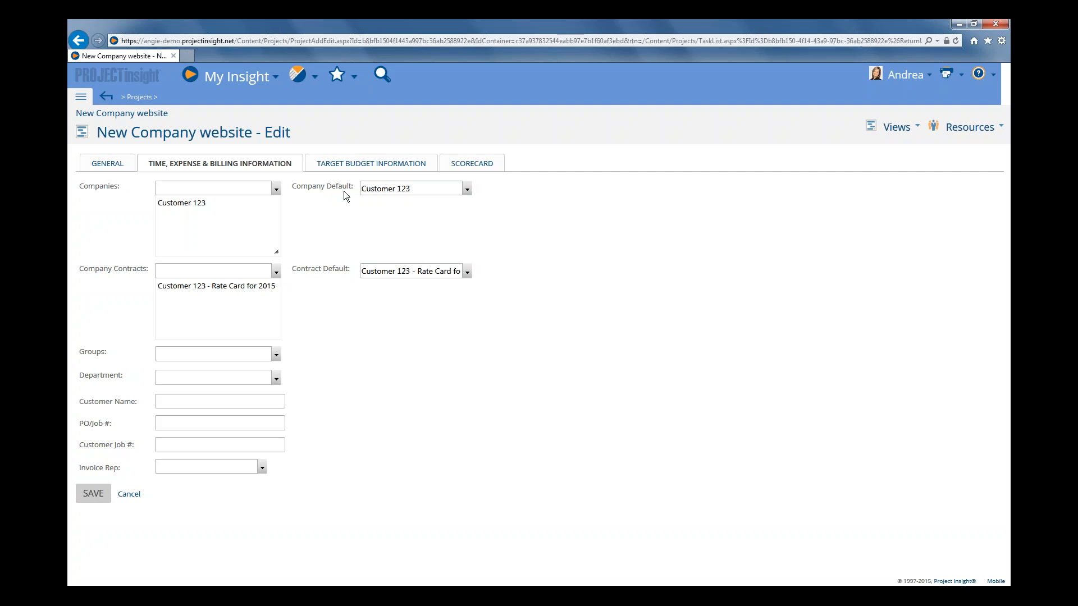
click(275, 191)
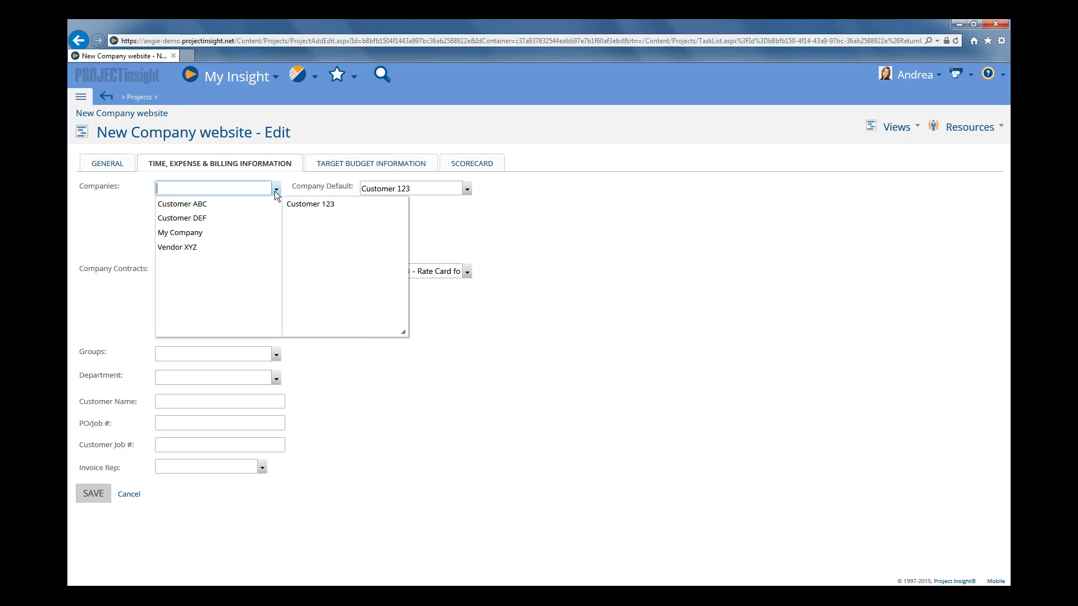
click(200, 235)
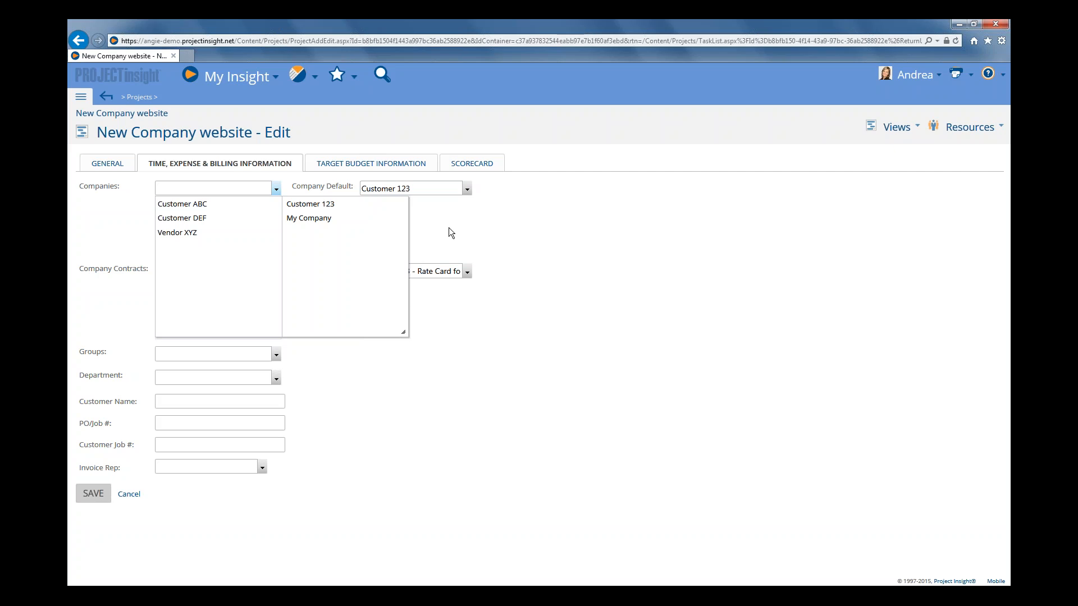
click(490, 218)
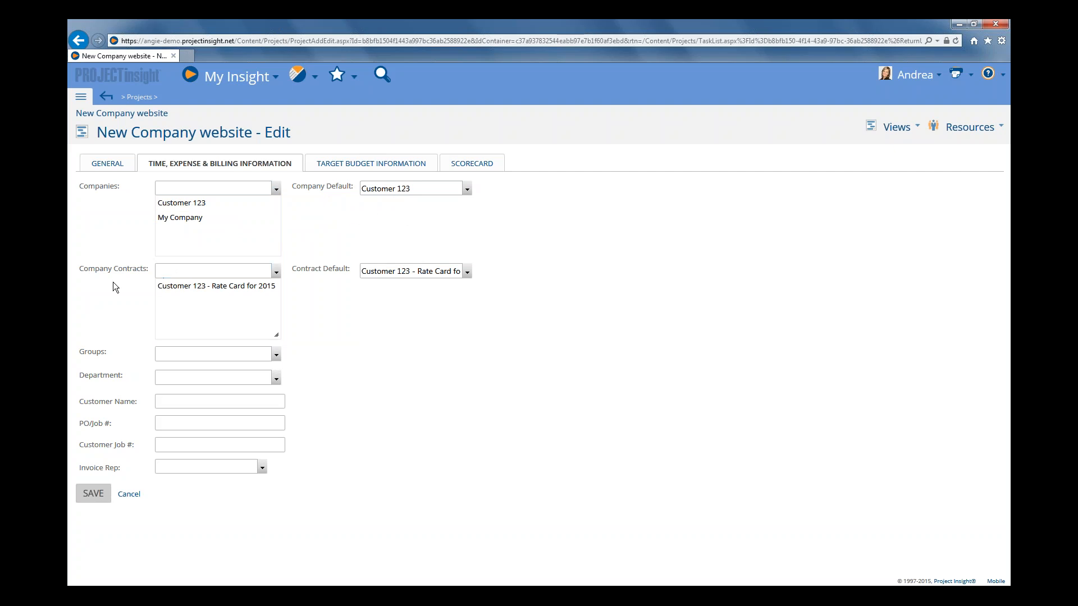
Add the My Company - Standard Rates contract to the project's company contracts and remove Customer 123 - Rate Card for 2015.
click(276, 271)
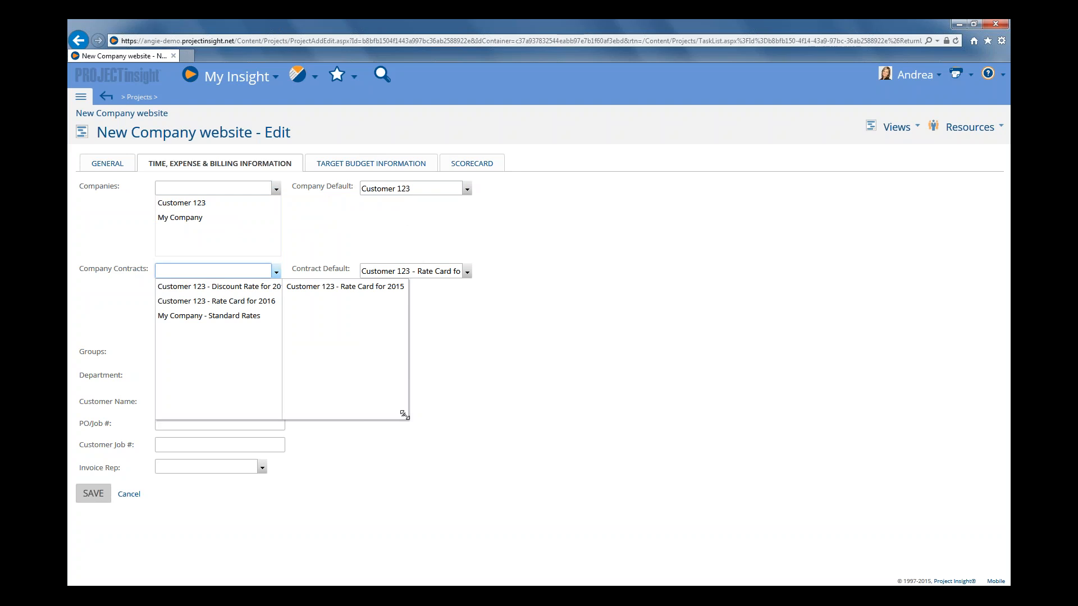
drag(400, 411, 503, 451)
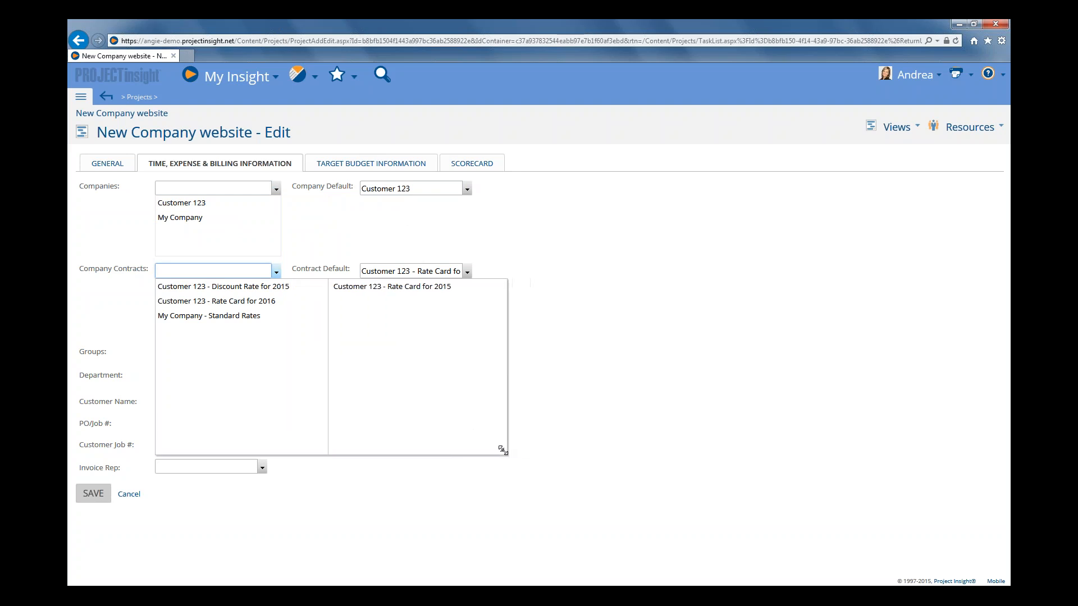
click(226, 317)
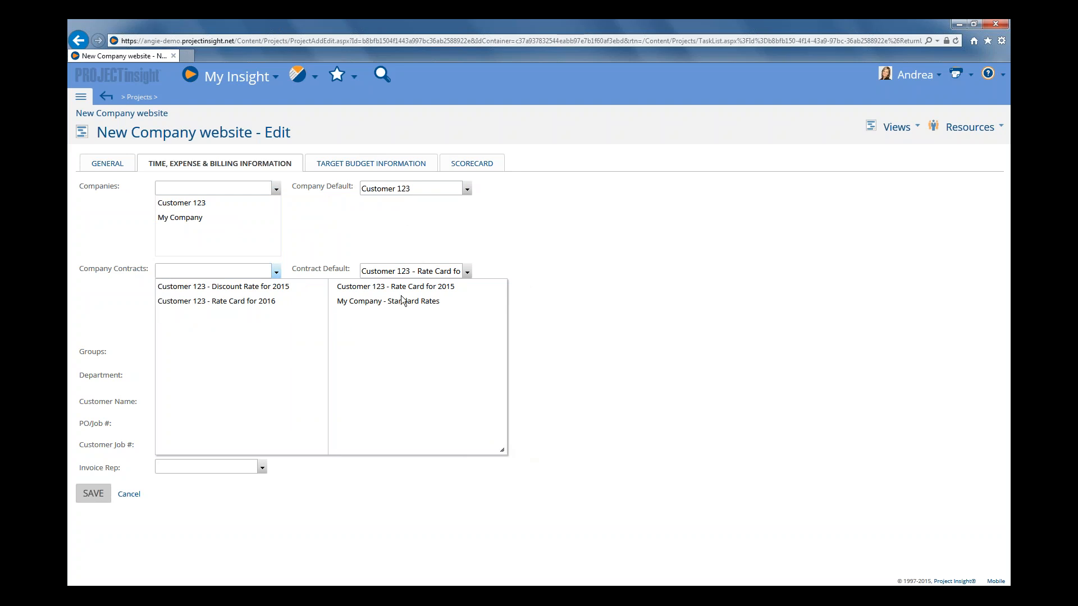
click(579, 318)
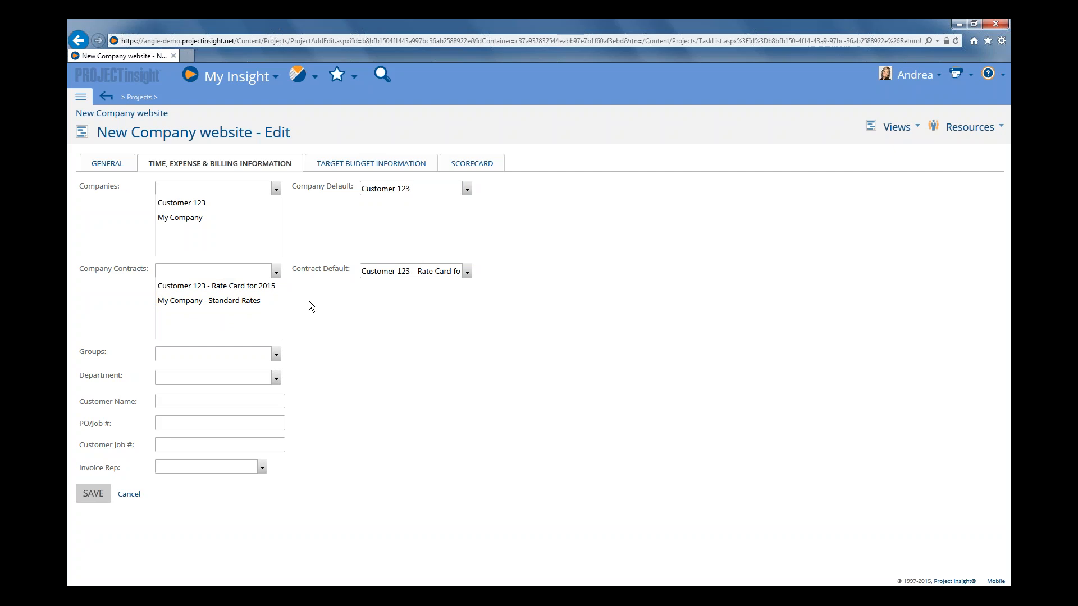
click(252, 288)
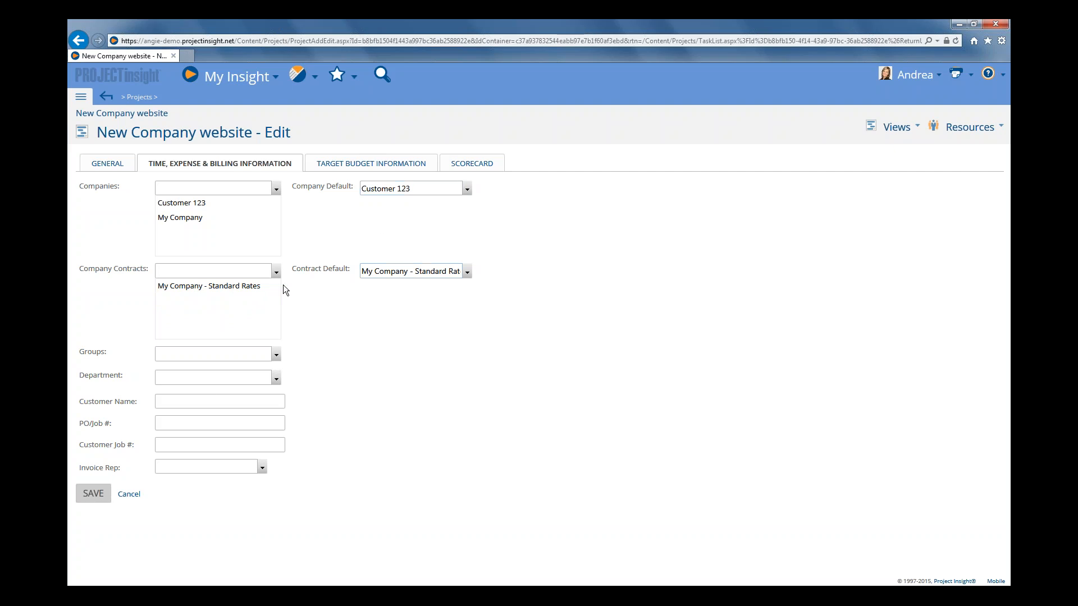
Save the project's contract changes and check the bill rate of the resource on the Determine project scope task.
click(99, 499)
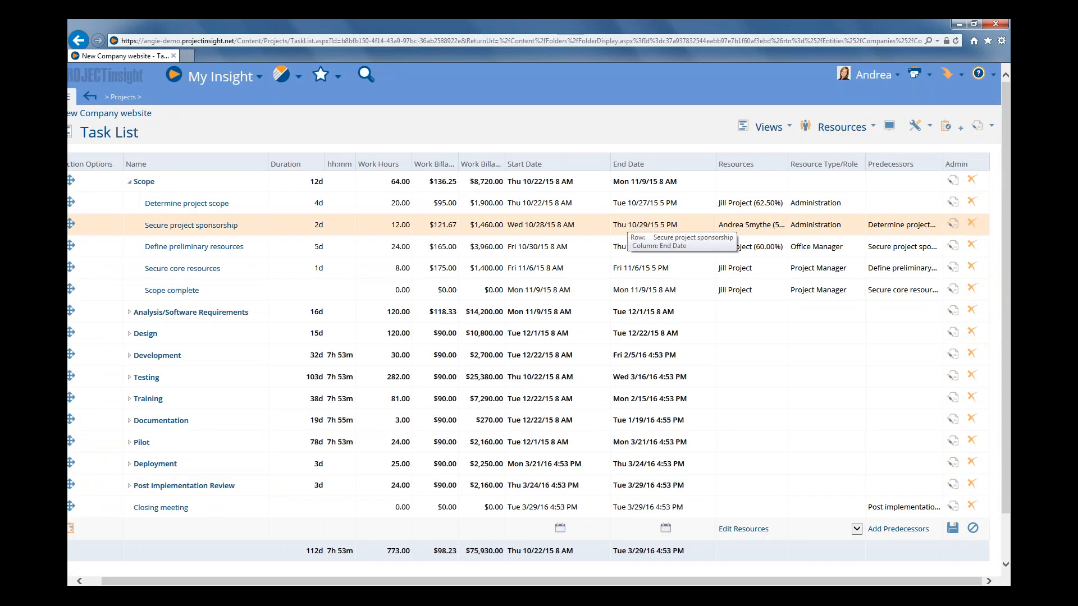
click(747, 205)
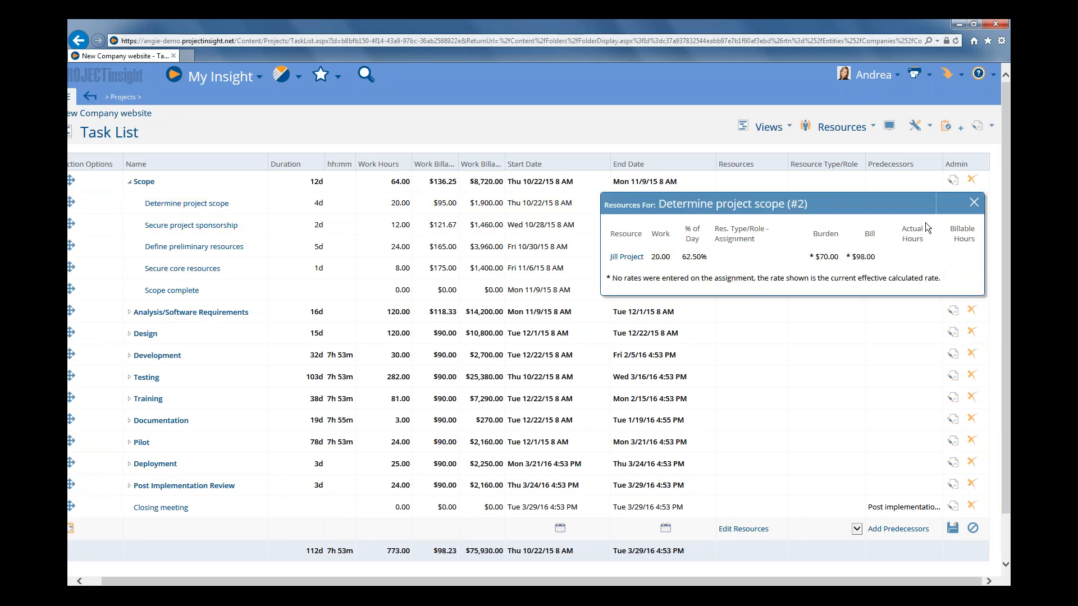
click(974, 203)
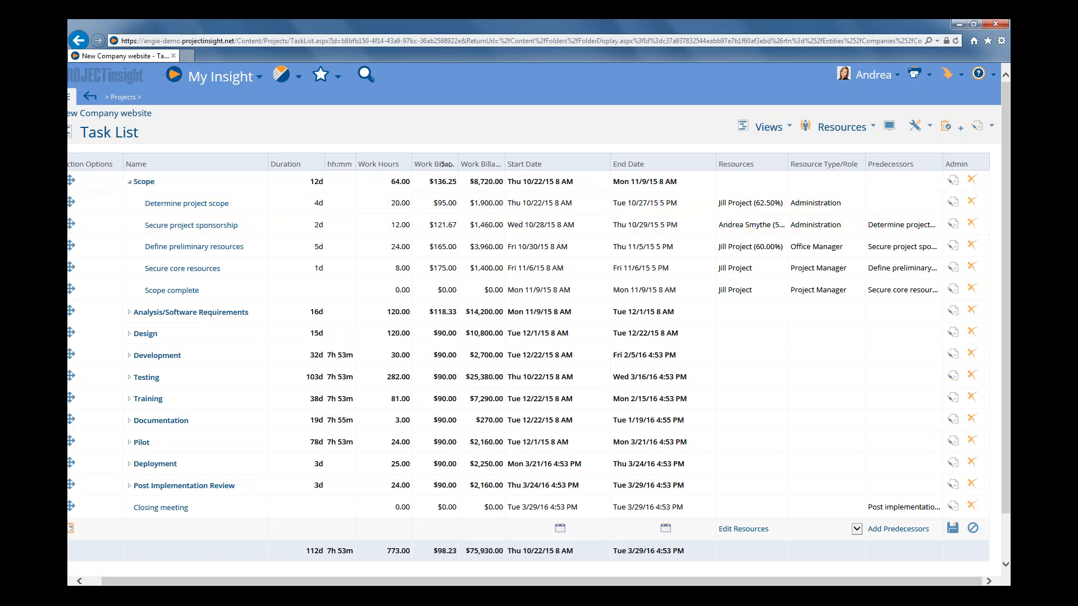
Widen the Work Billable Rate column and compare the Determine project scope task's rate with its resource's bill rate.
drag(449, 156, 472, 157)
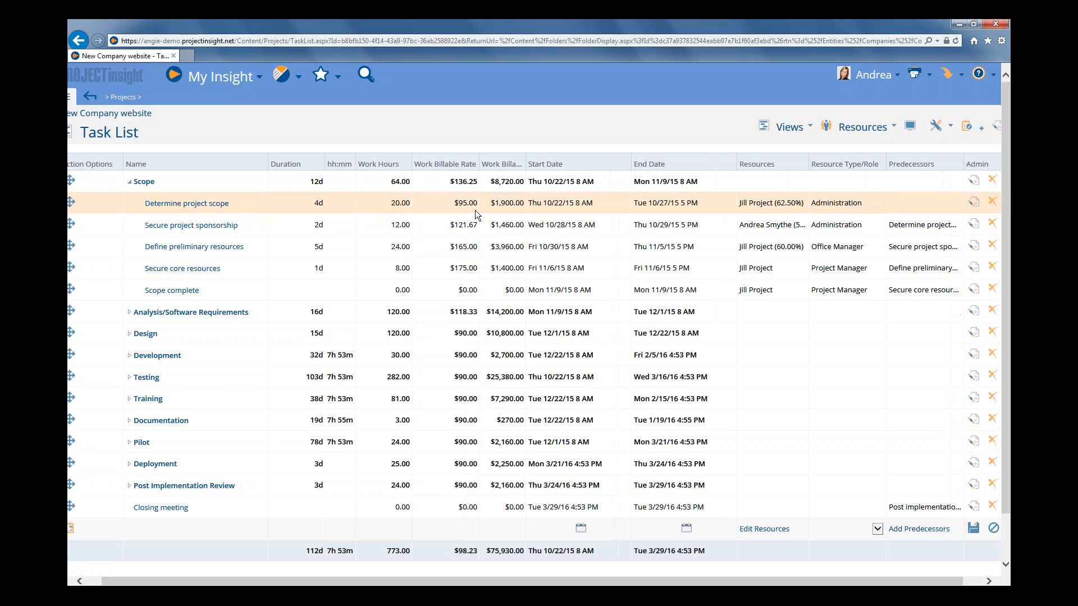
click(780, 212)
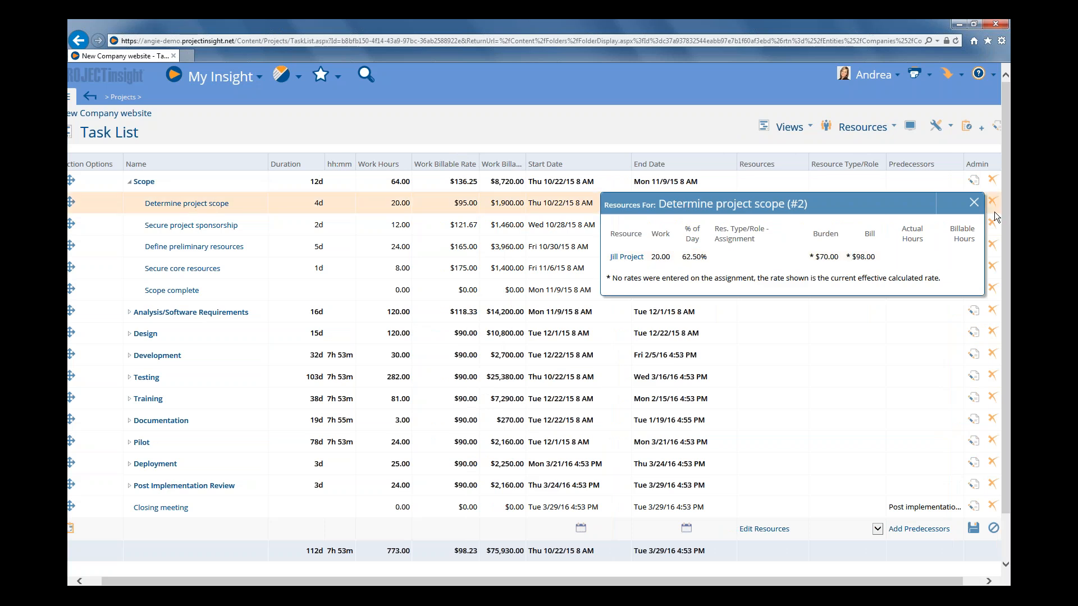
click(974, 204)
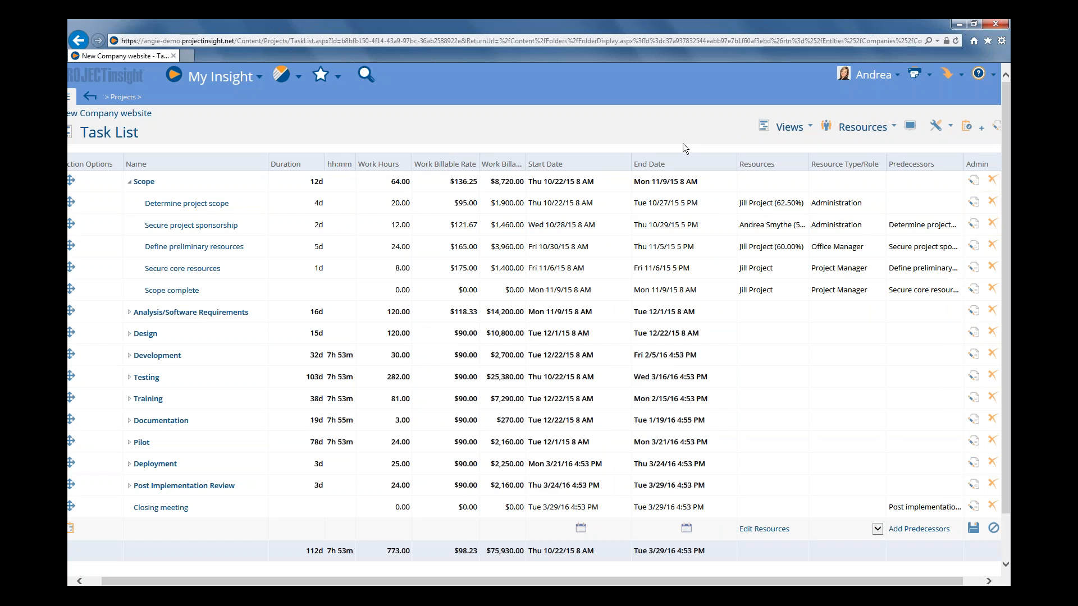
Recalculate the budget values in the project's status view.
click(792, 133)
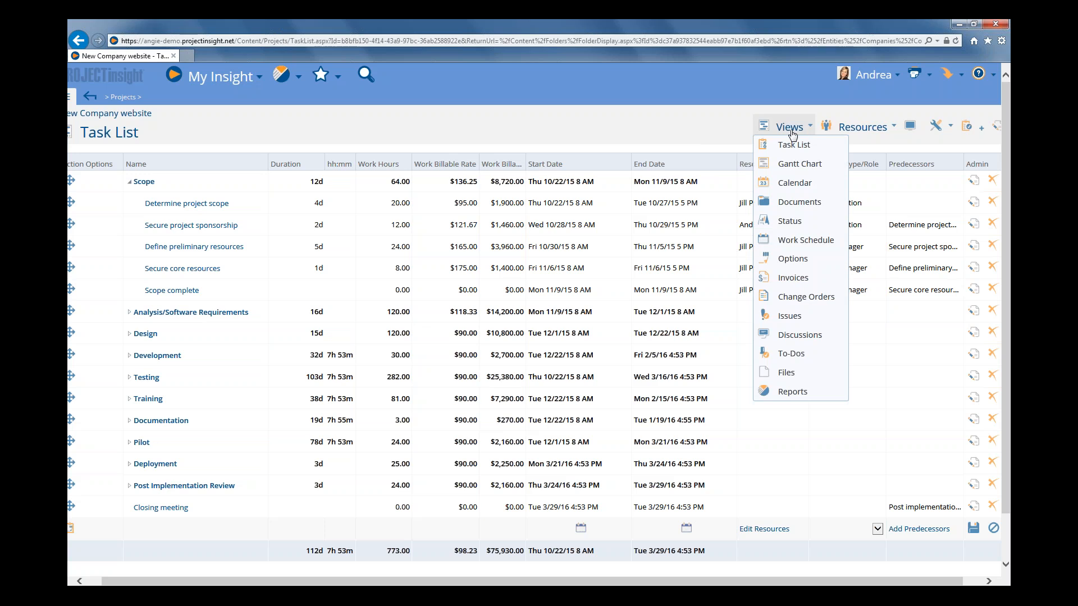
click(790, 225)
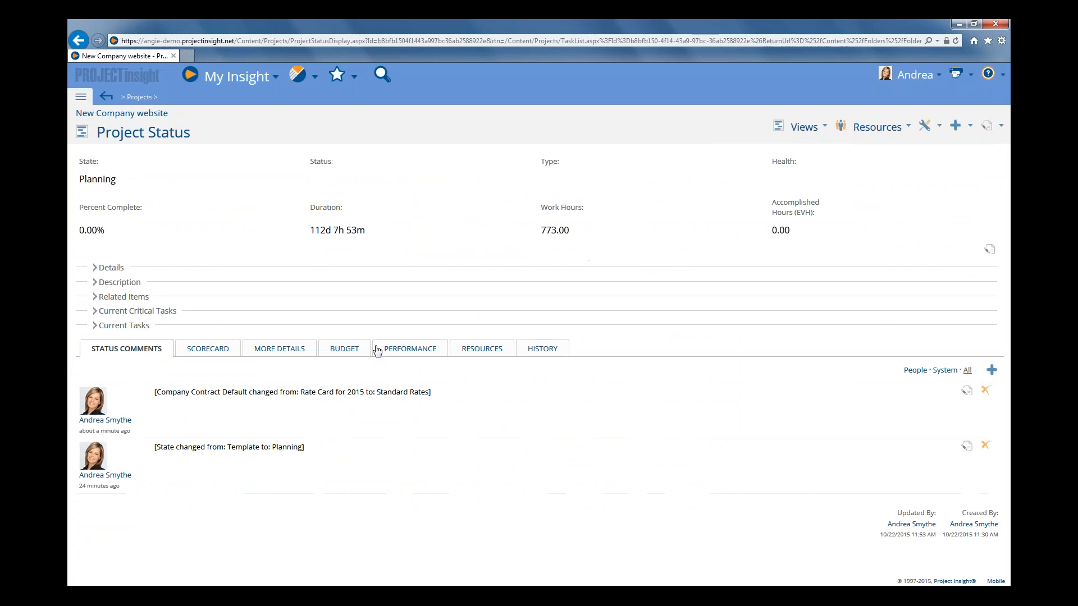
click(344, 350)
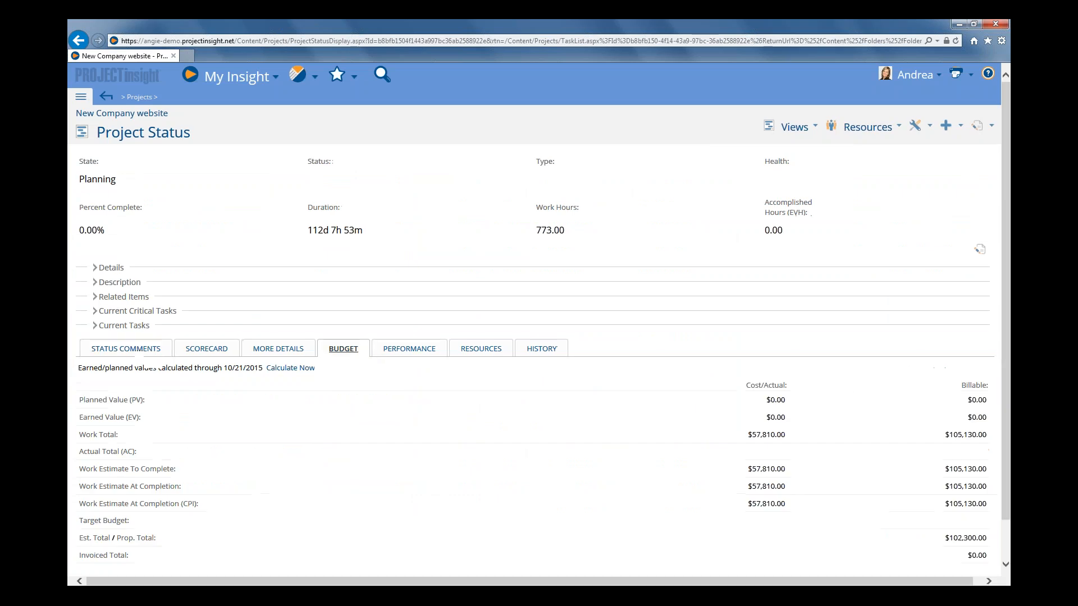
click(291, 368)
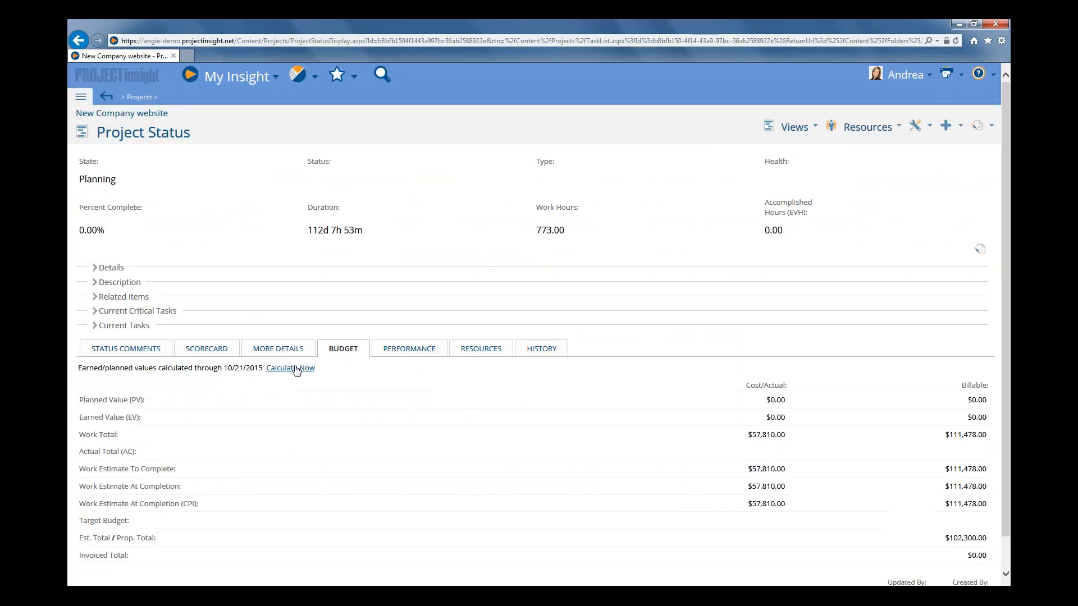
Return to the task list and compare Determine project scope's recalculated work billable rate with its resource's bill rate.
click(106, 97)
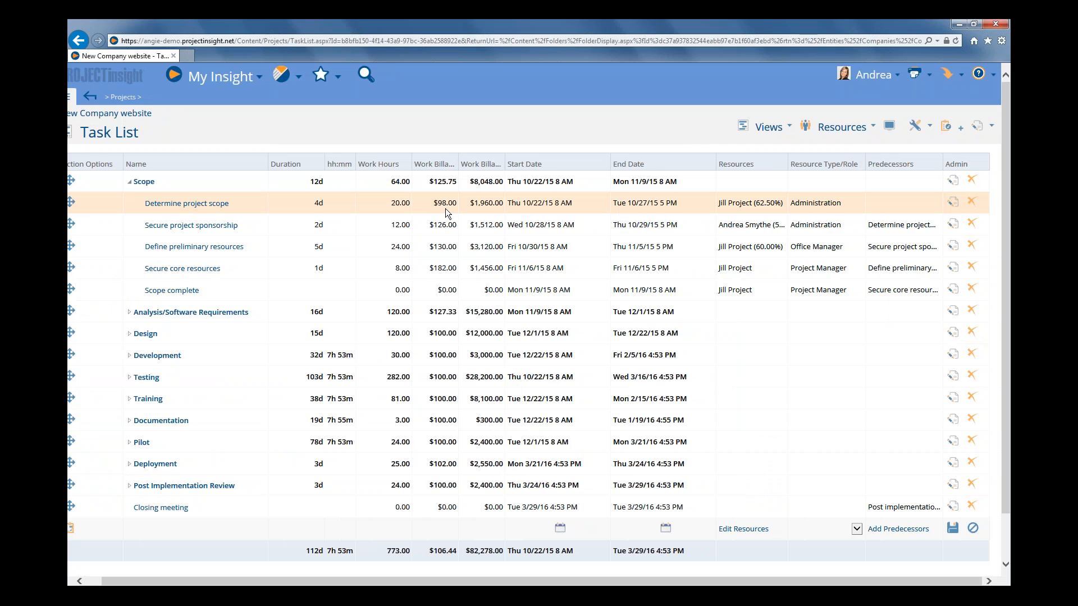
click(737, 205)
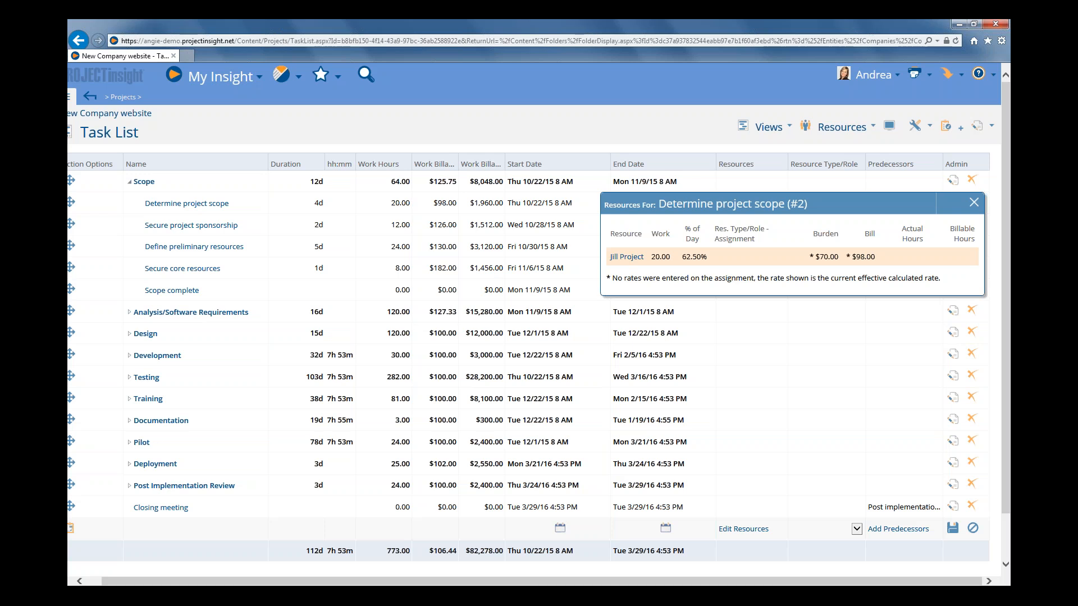
click(974, 203)
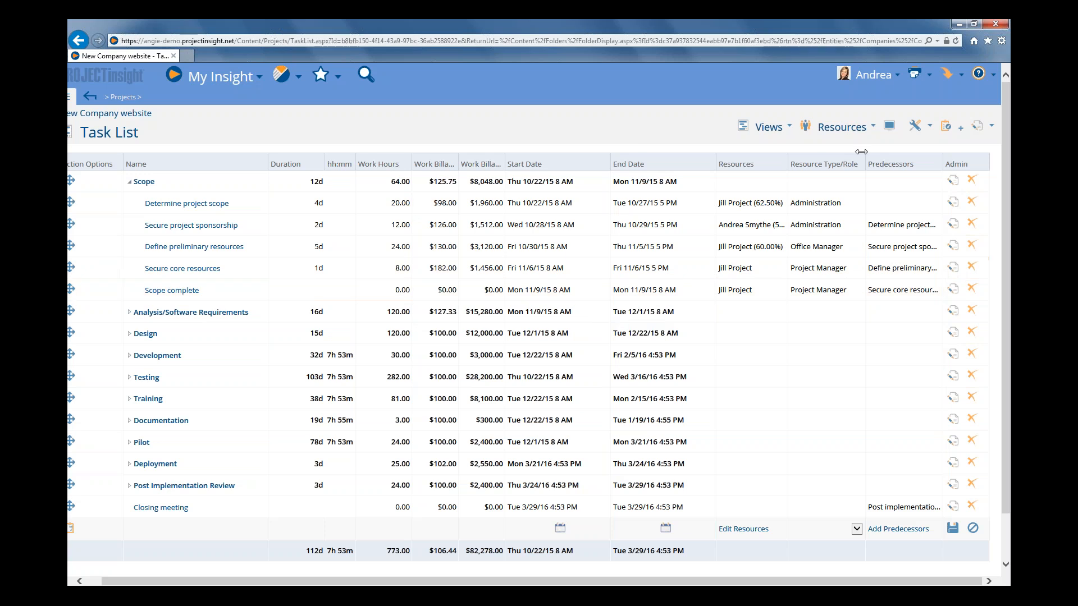
Add the Company Contract Default column to the task list before End Date and widen it to show the full contract names.
click(889, 128)
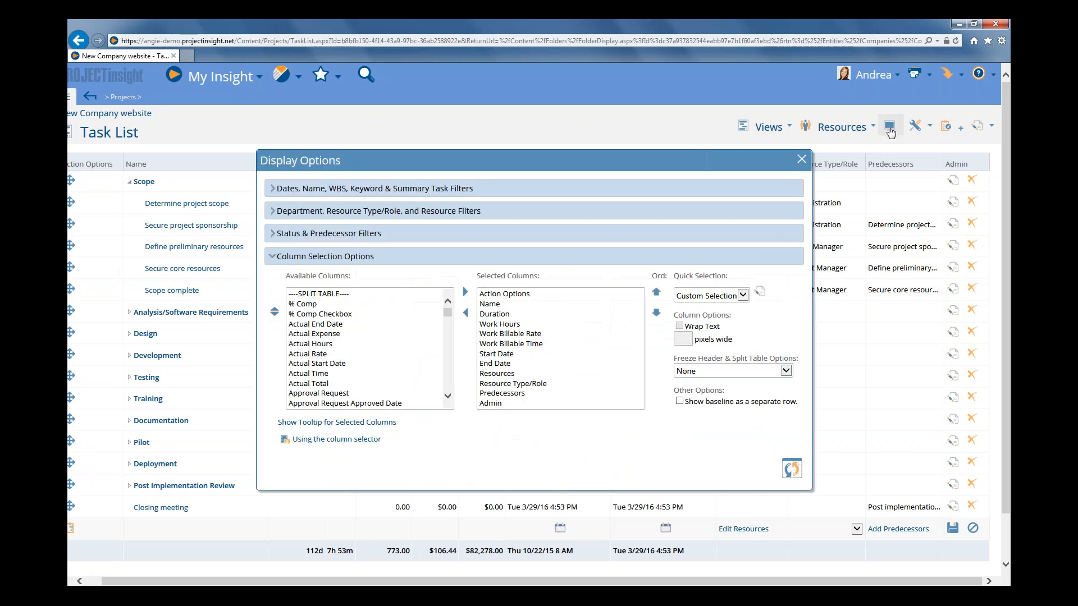
click(499, 365)
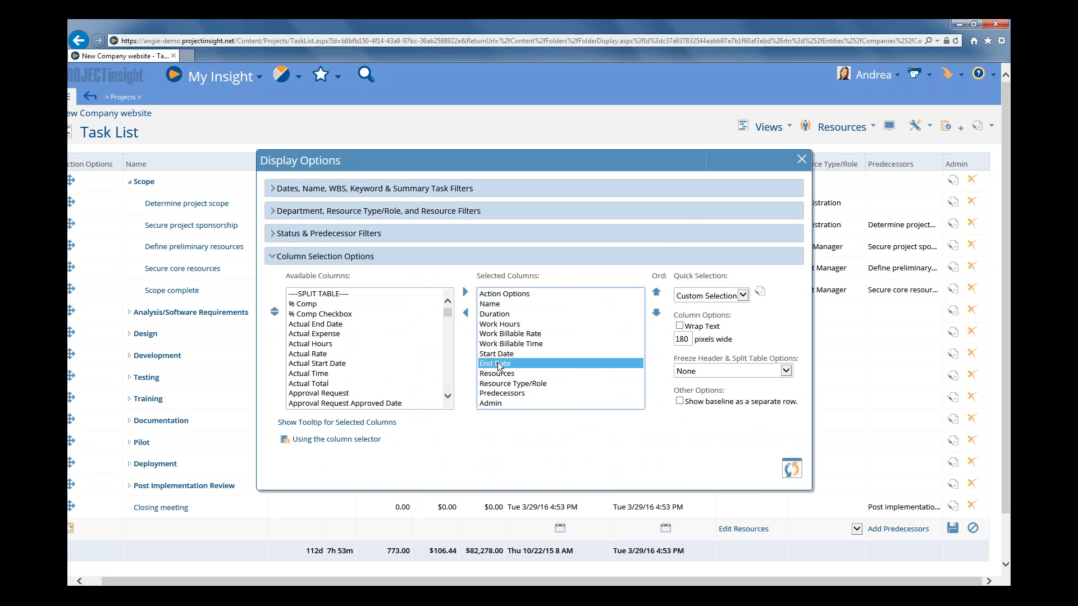
click(448, 318)
drag(448, 318, 447, 327)
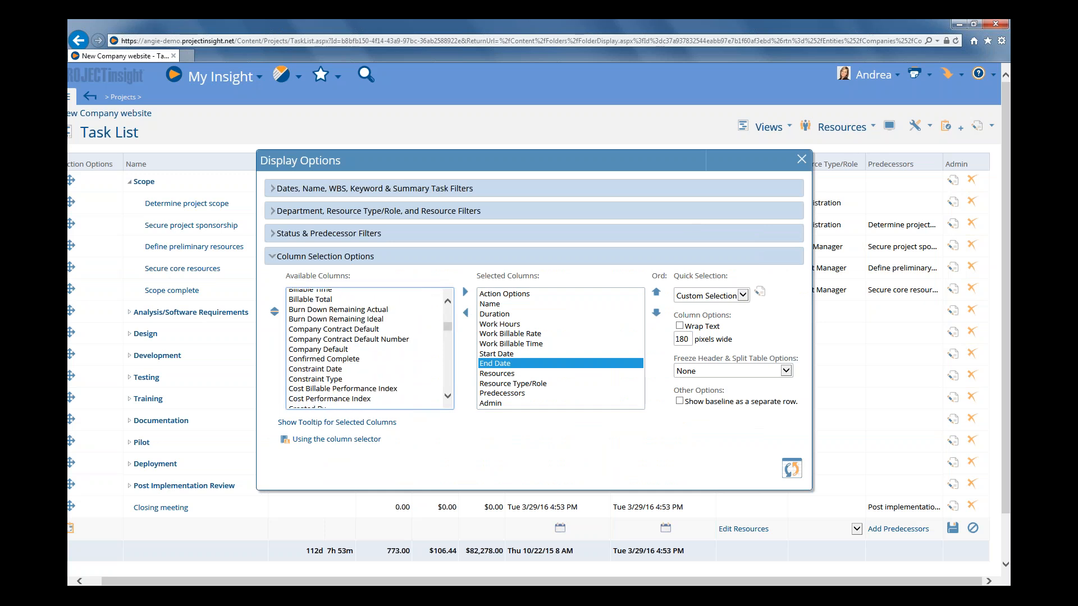
double_click(342, 331)
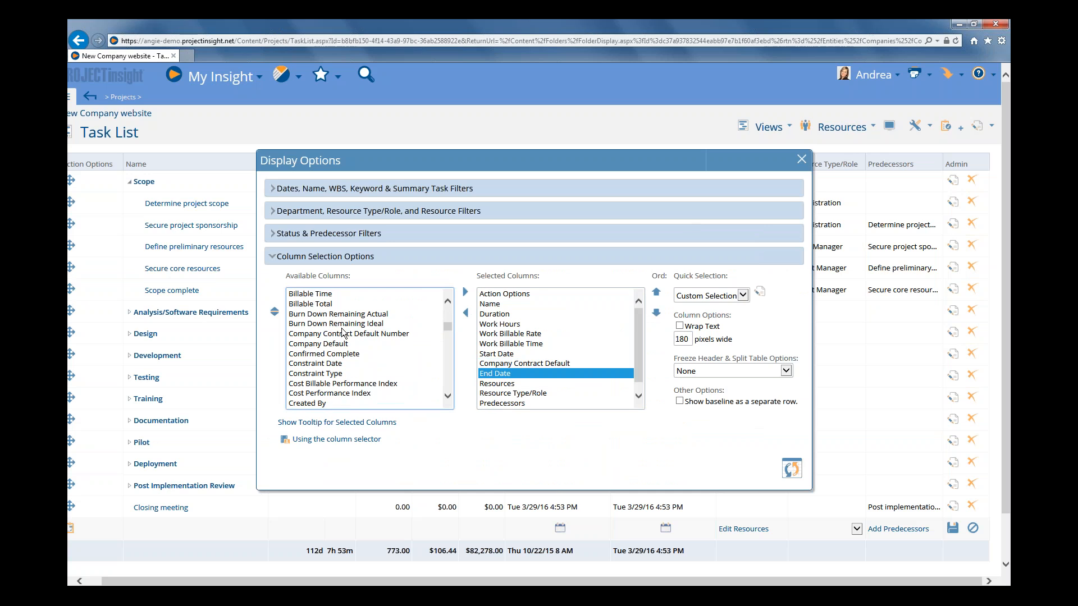
click(792, 469)
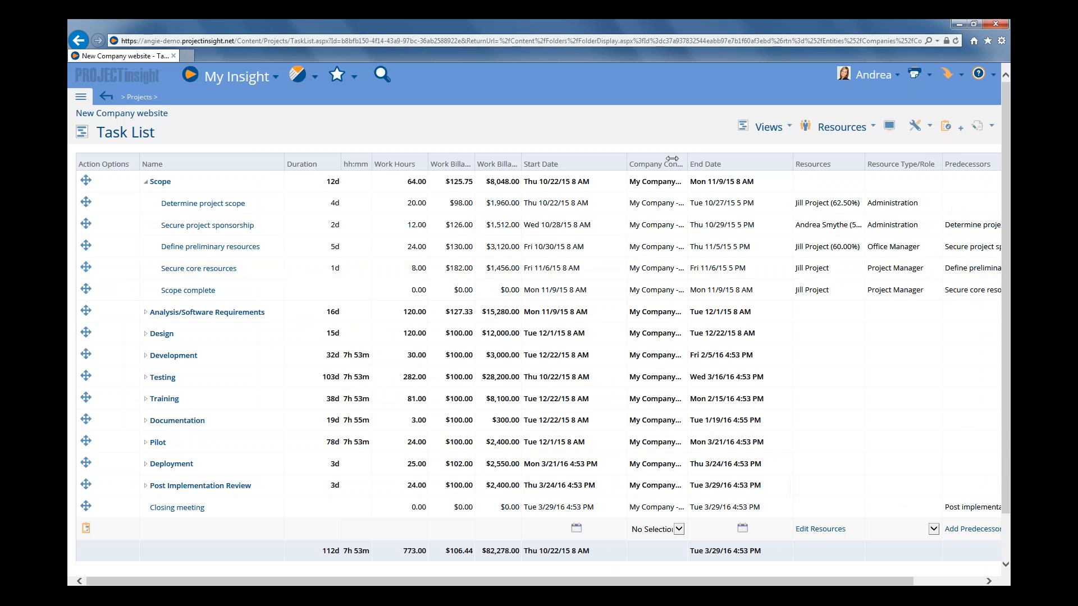
drag(672, 157, 735, 155)
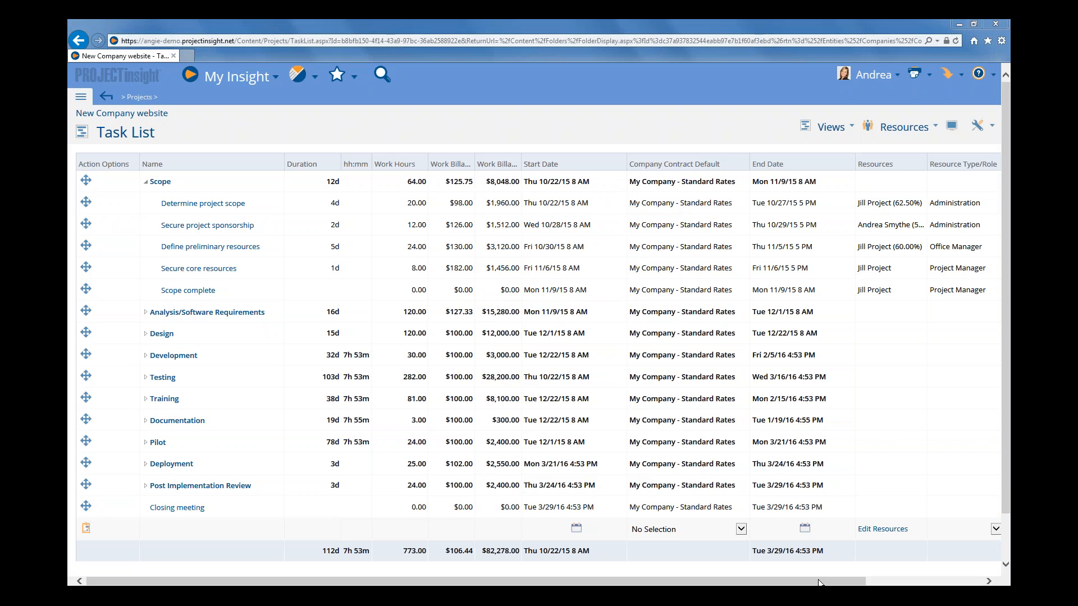
Add Customer 123 - Rate Card for 2016 to the project's company contracts in its billing information and save the project.
drag(837, 581, 938, 581)
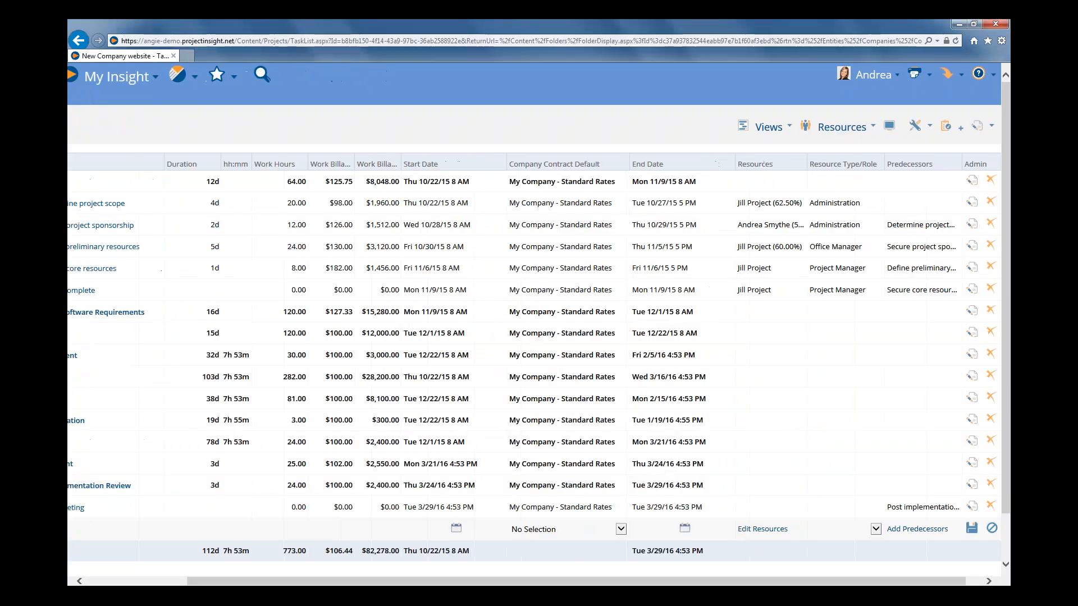
click(979, 131)
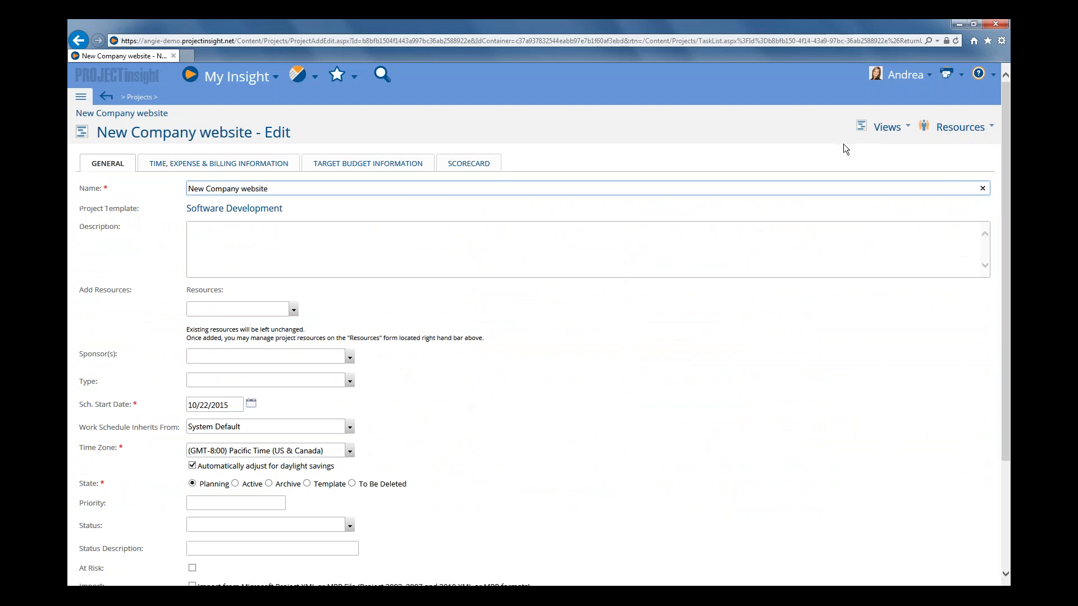
click(267, 170)
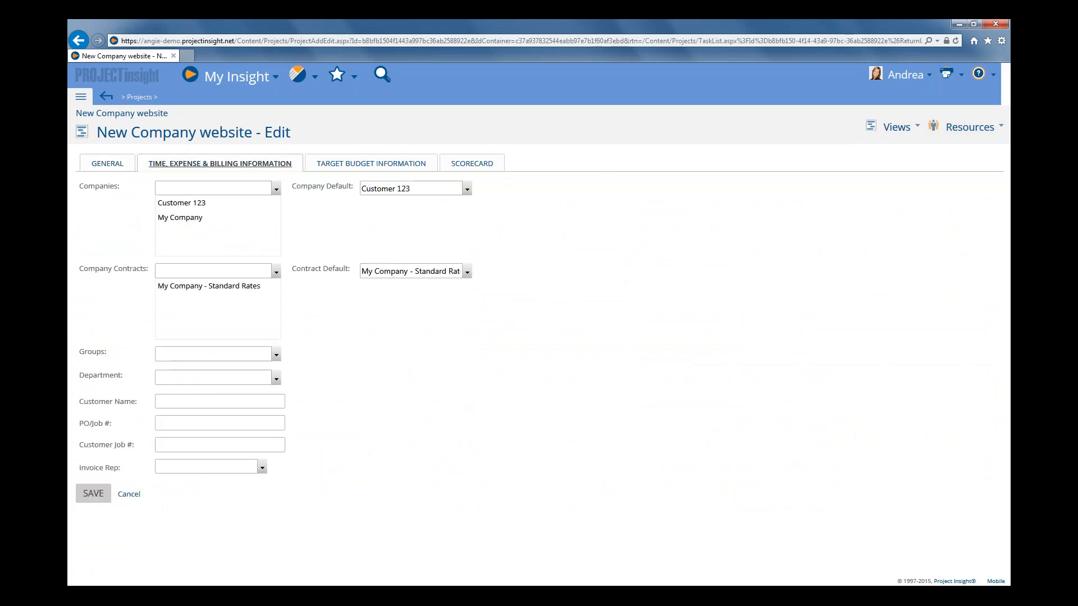
click(276, 271)
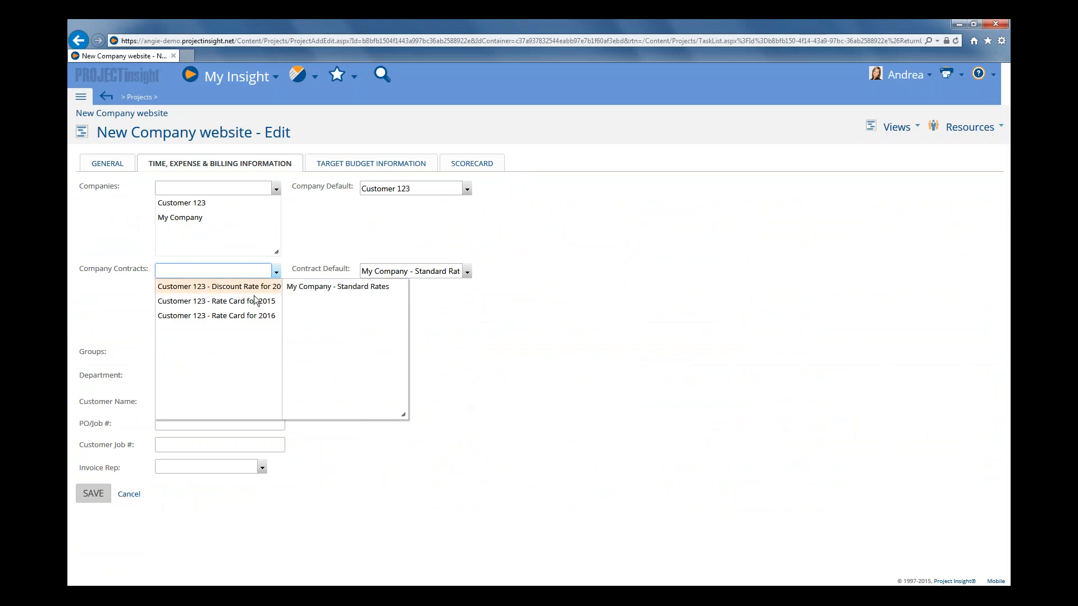
click(241, 316)
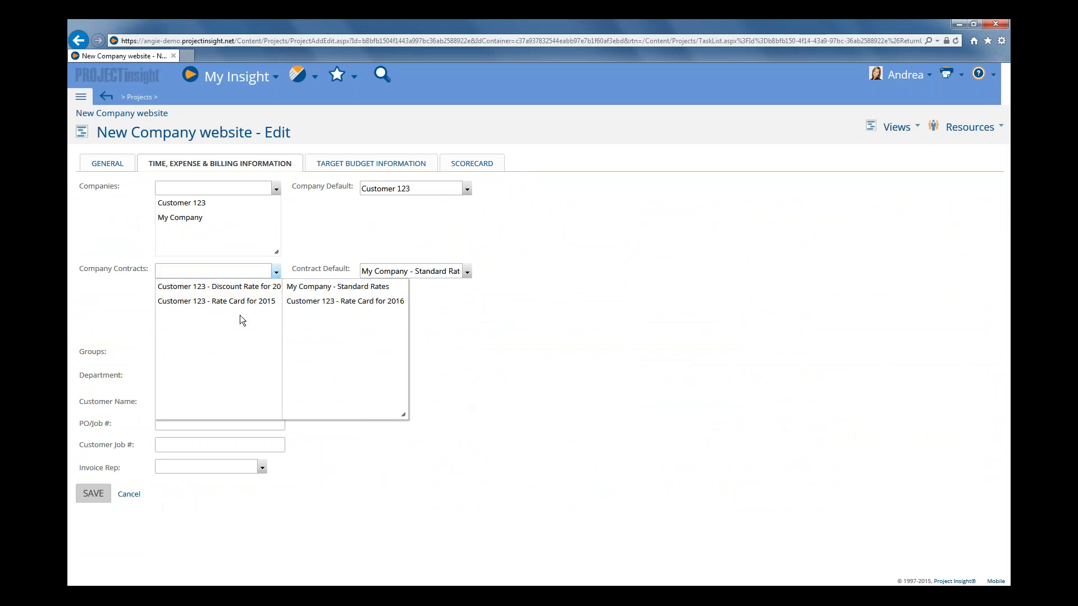
click(449, 331)
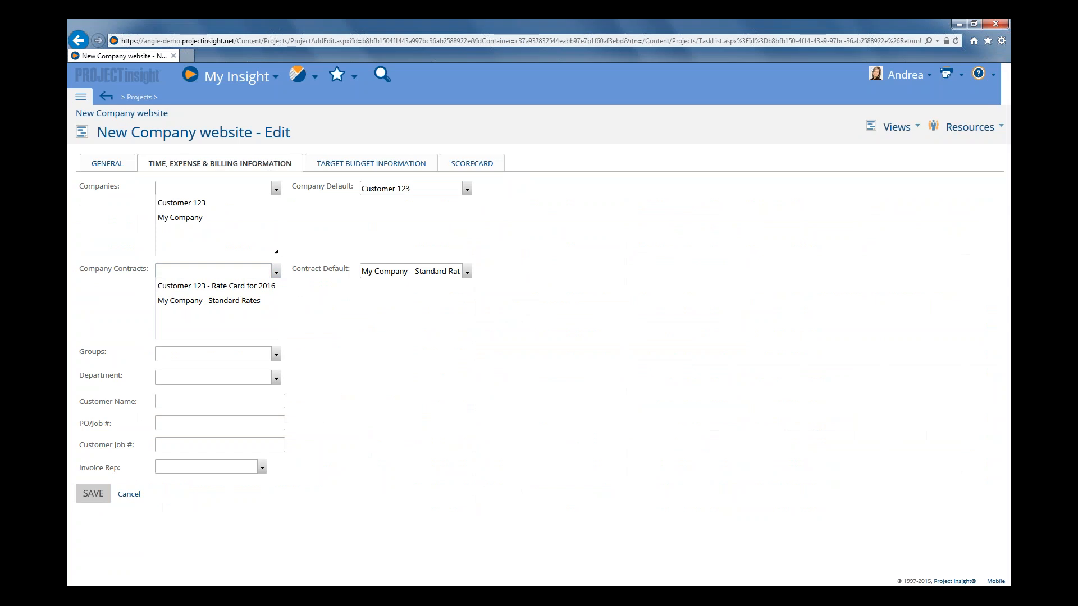
click(90, 496)
click(90, 496)
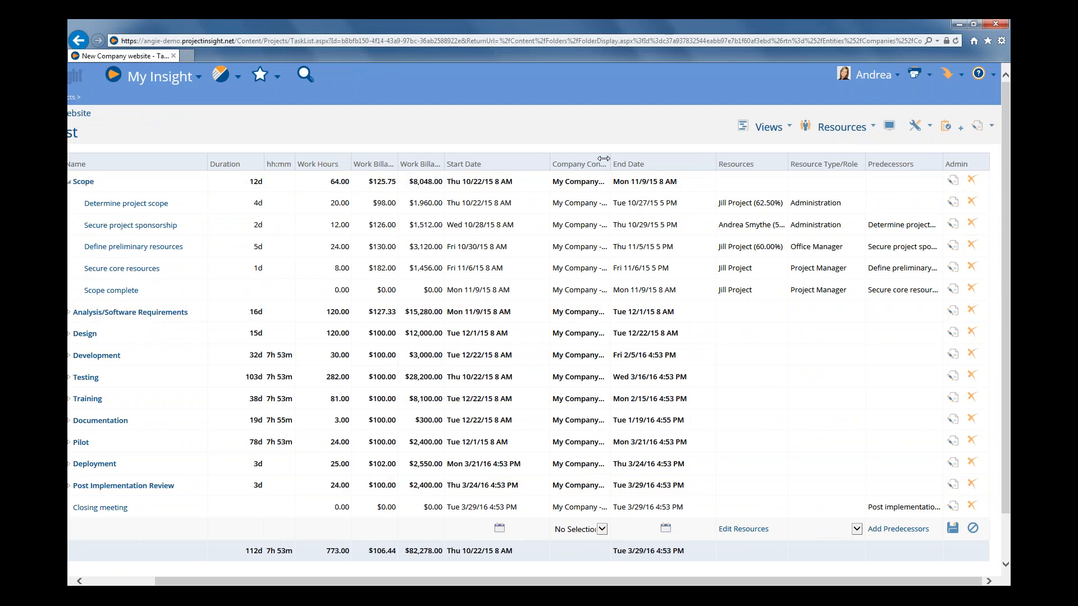
Set the Determine project scope task's company contract default to Customer 123 - Rate Card for 2016, save it, and check its resource's bill rate.
drag(609, 163, 666, 149)
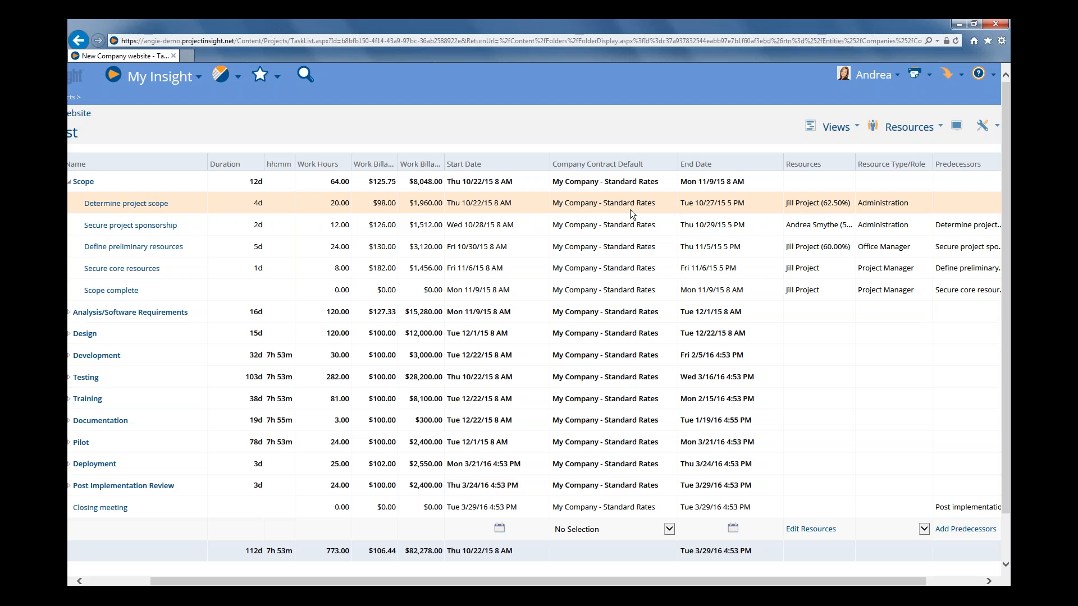
click(192, 207)
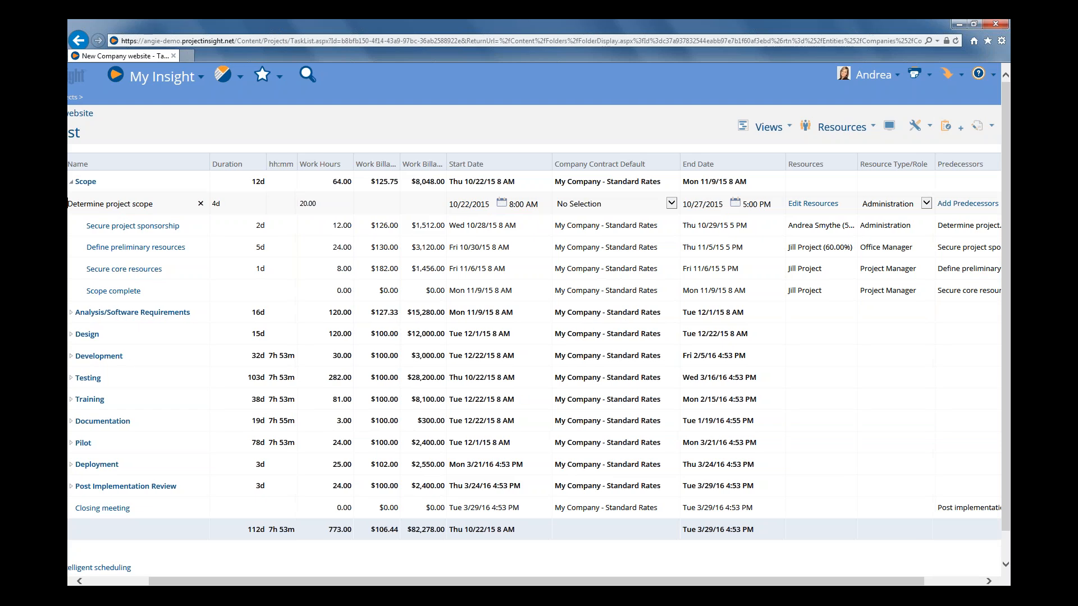
click(616, 203)
click(672, 204)
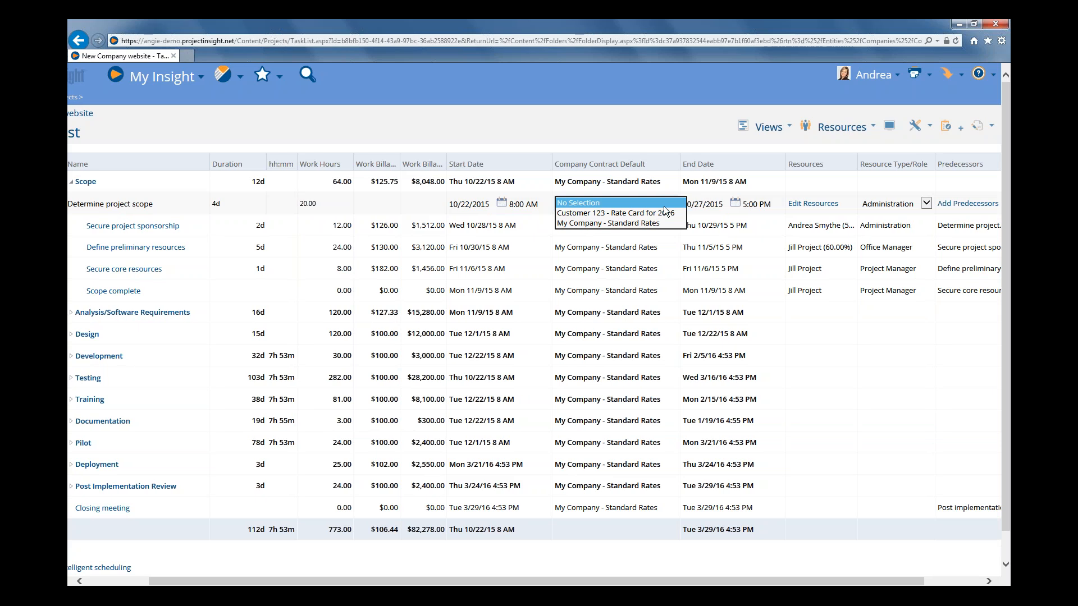
click(635, 214)
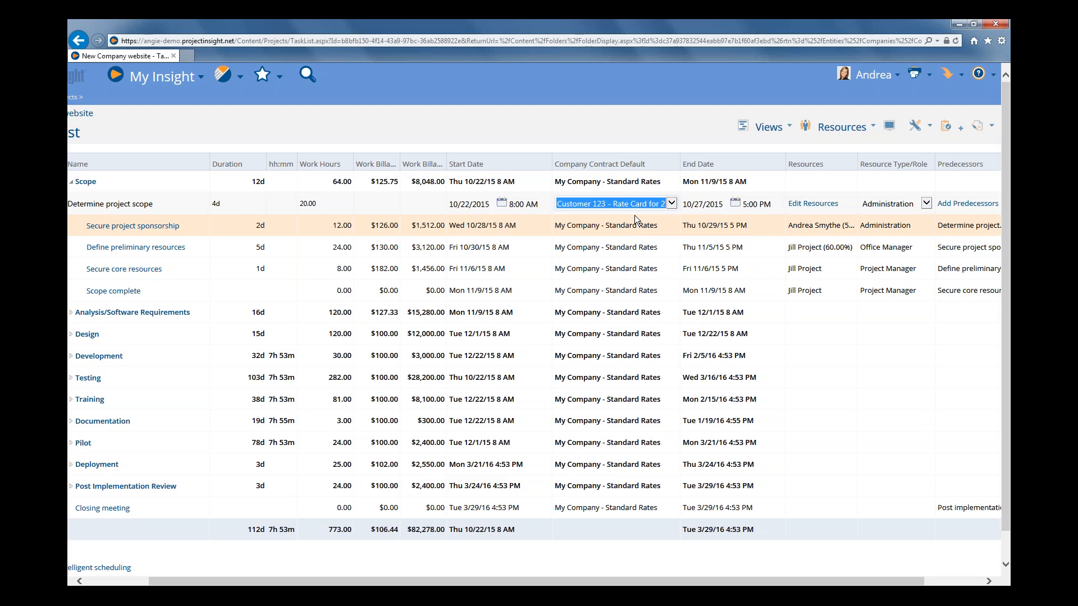
click(634, 214)
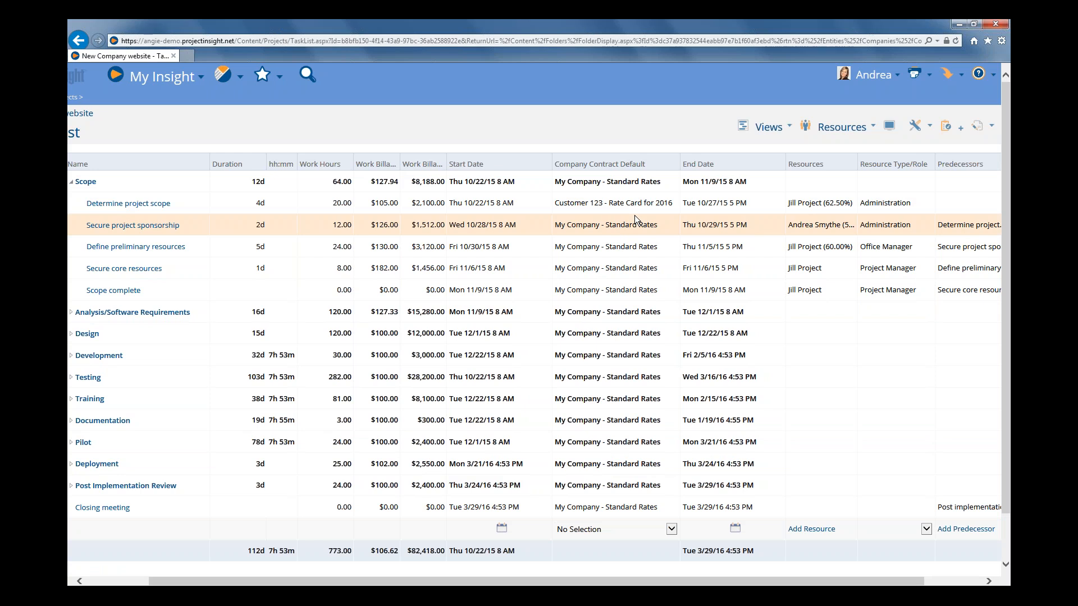
click(806, 204)
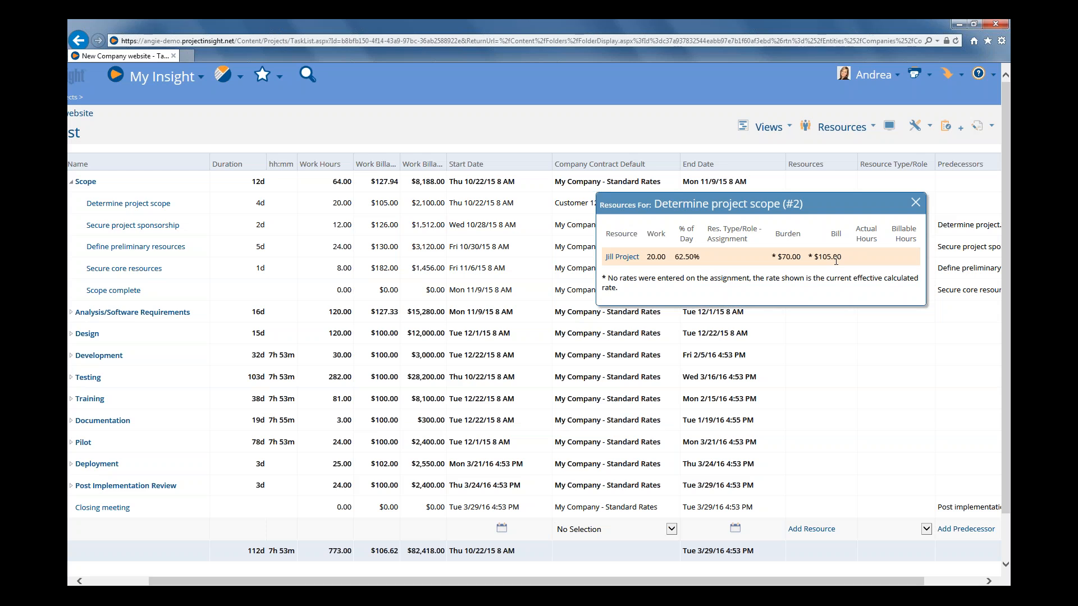
click(915, 202)
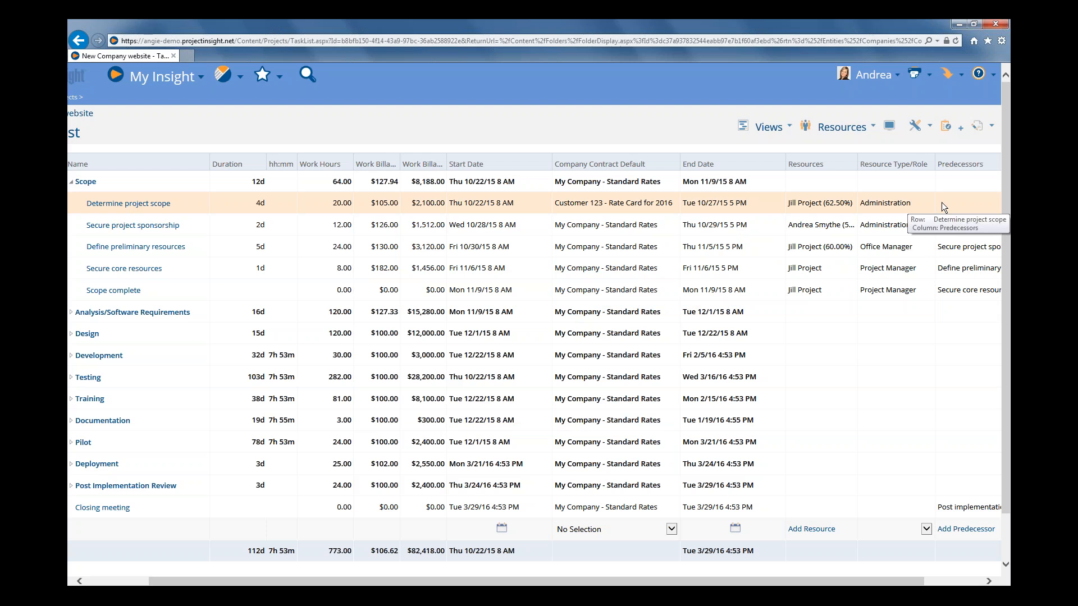